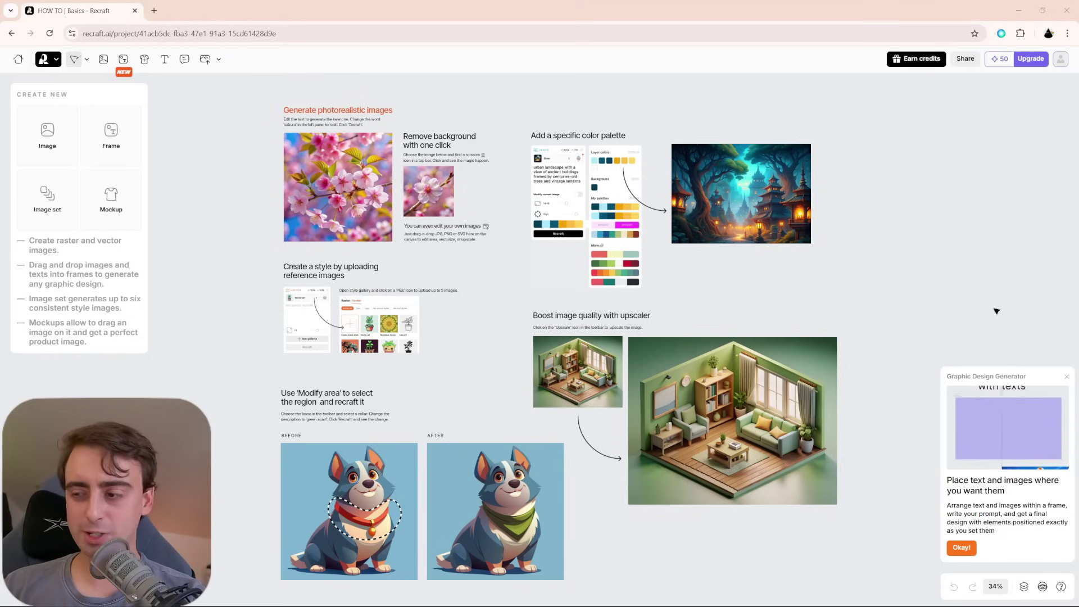
# Dismiss the Graphic Design Generator tip and review the individual subscription plans with their prices and credits.
pyautogui.click(1066, 374)
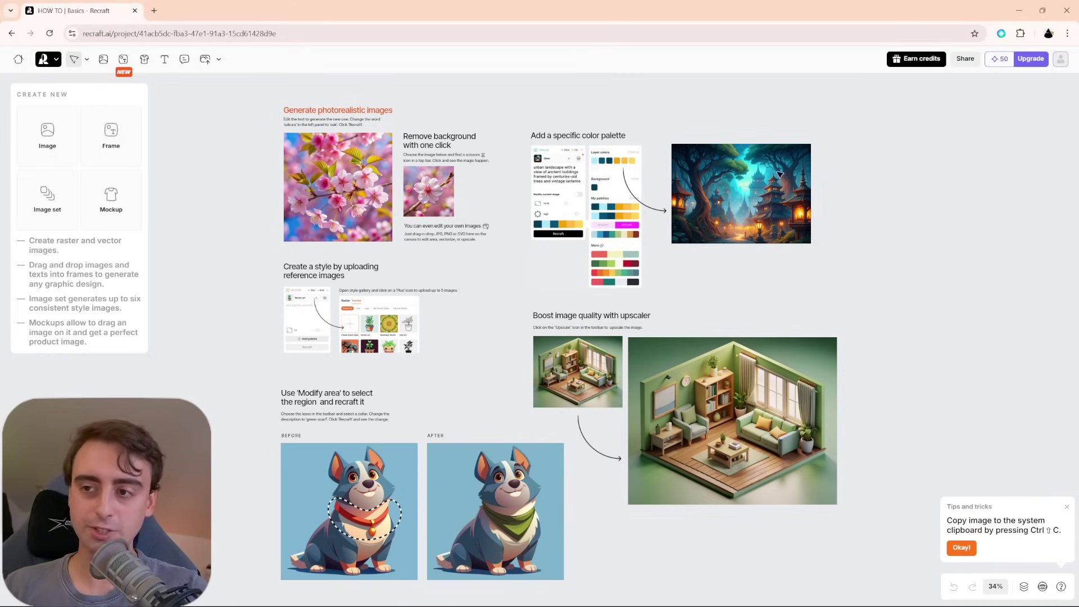
pyautogui.click(1030, 58)
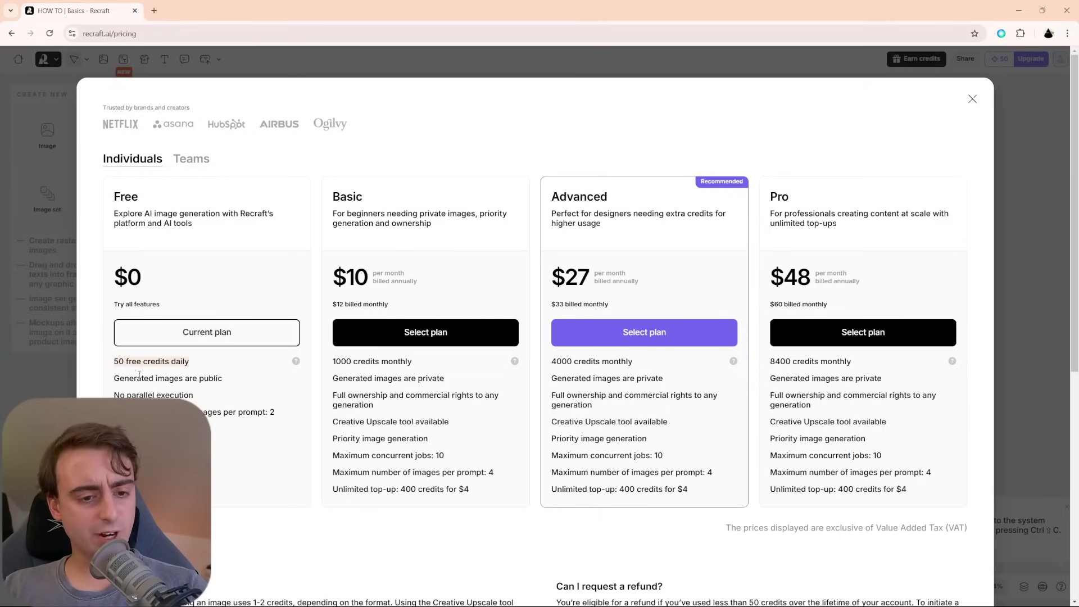
pyautogui.click(973, 100)
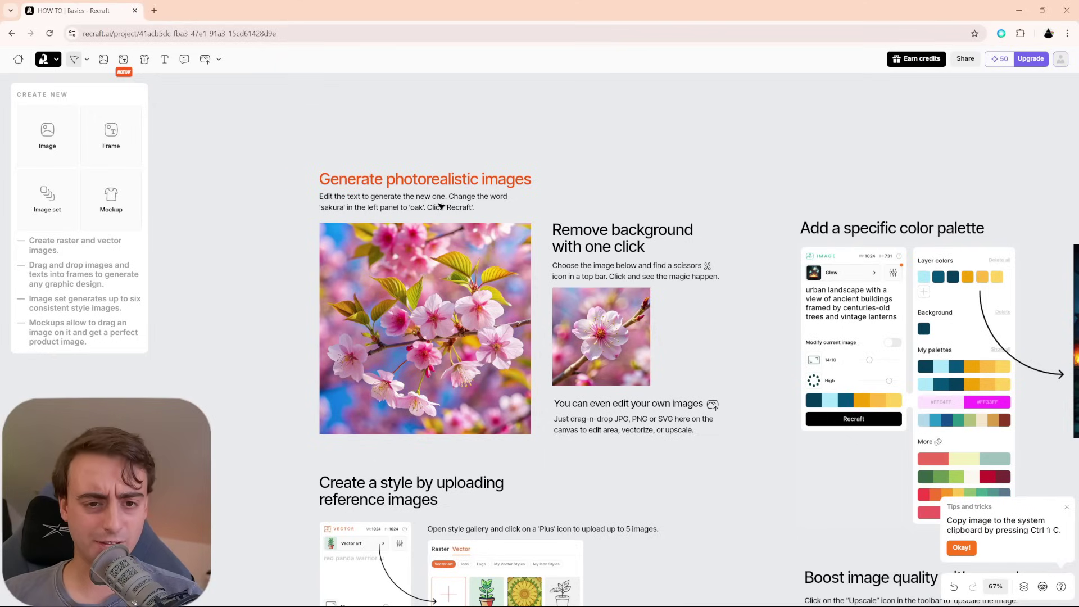
# Examine the canvas examples for photorealistic images, background removal, color palettes, upscaling, custom styles and area modification.
pyautogui.hscroll(5, 444, 208)
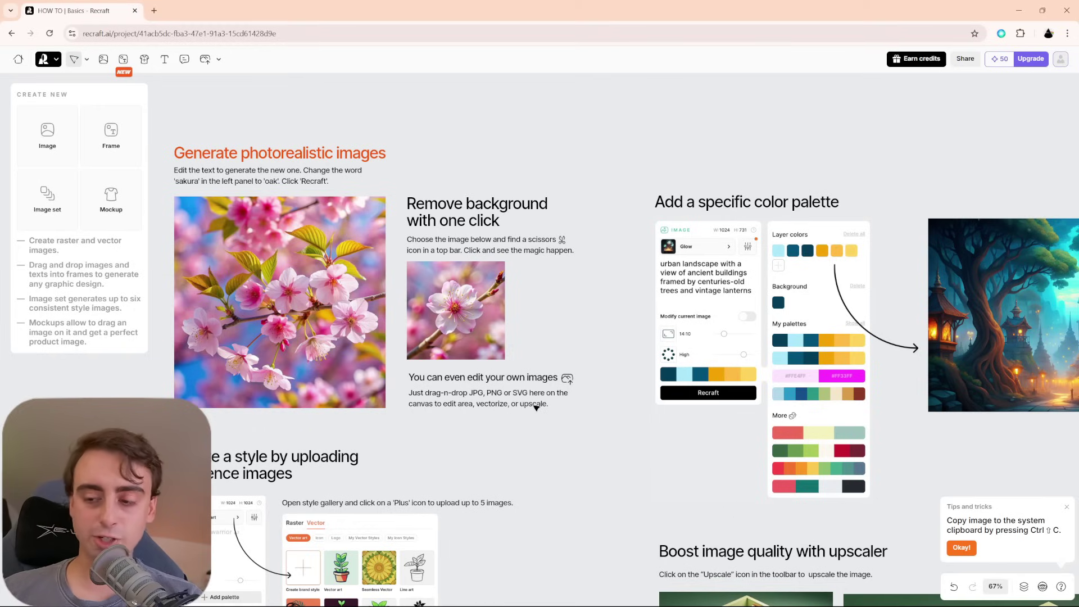
pyautogui.moveTo(713, 453); pyautogui.dragTo(373, 436)
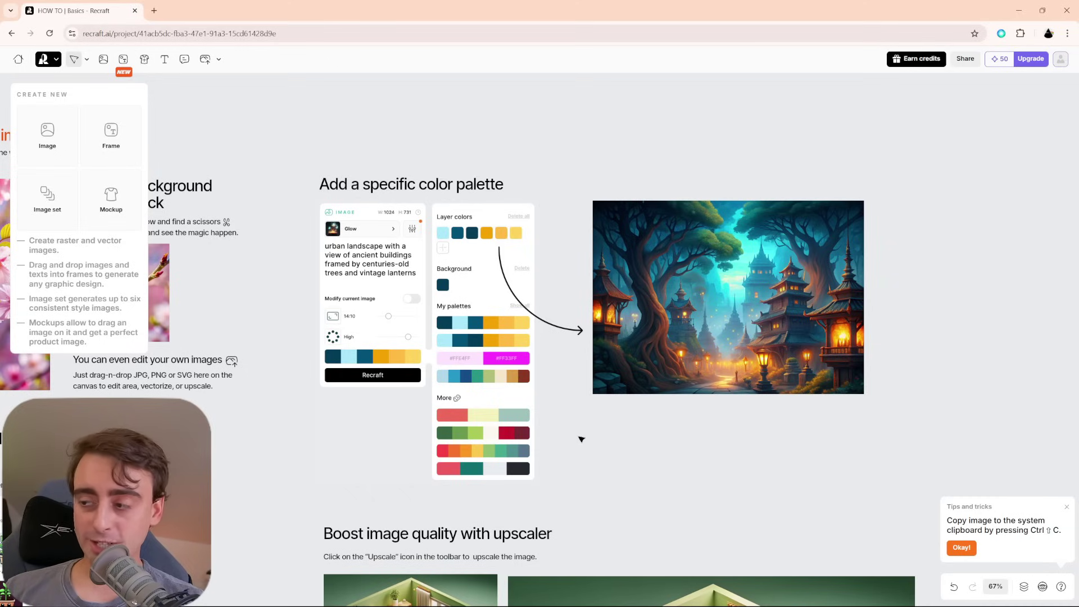
pyautogui.scroll(-5, 584, 455)
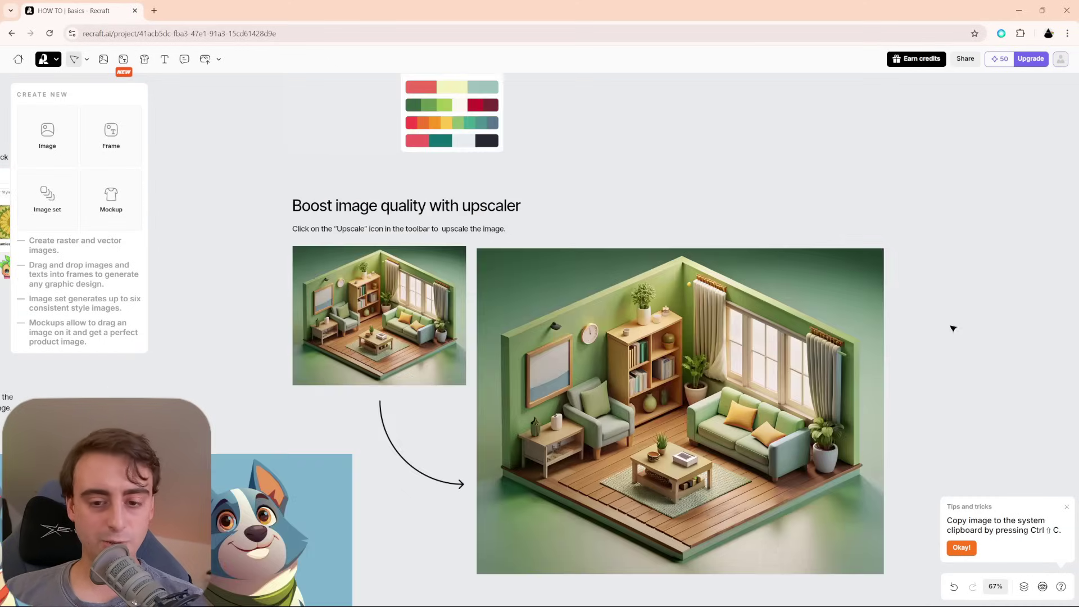
pyautogui.scroll(-1, 936, 319)
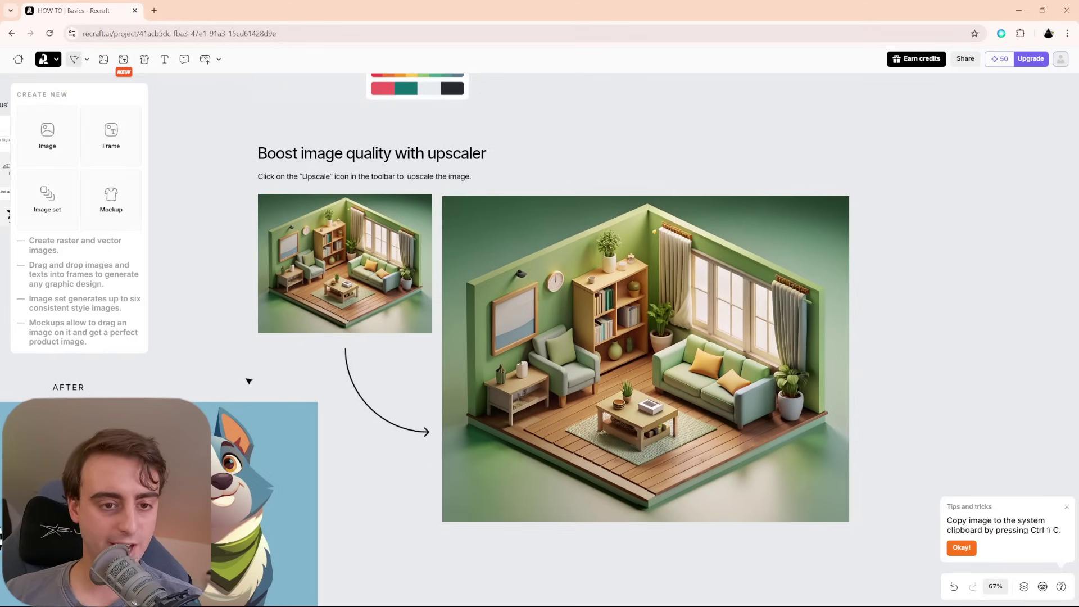
pyautogui.hscroll(-8, 624, 409)
pyautogui.scroll(-3, 624, 409)
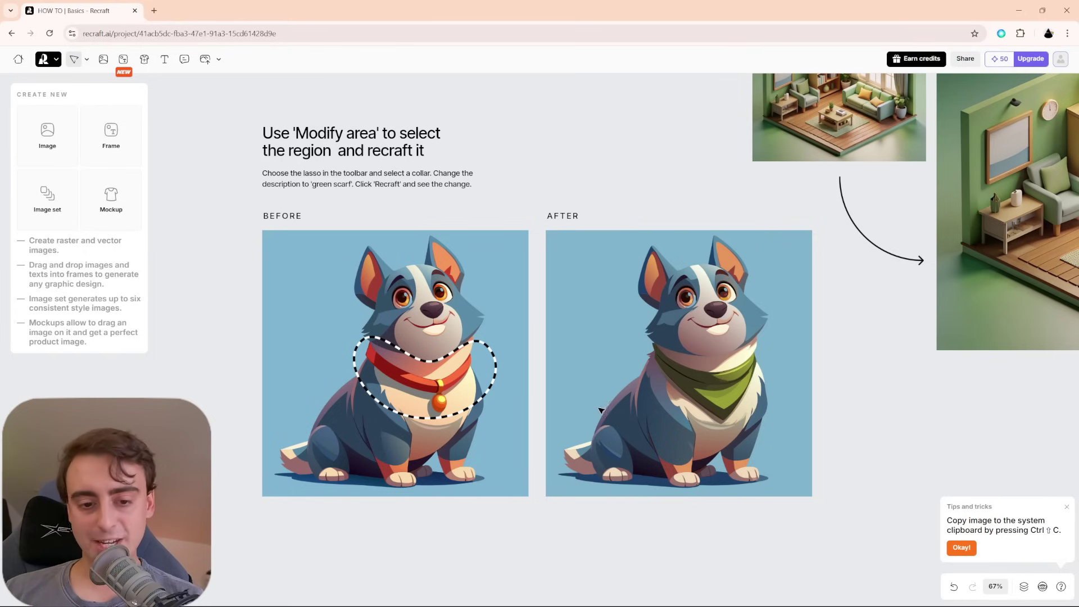
pyautogui.hscroll(4, 695, 406)
pyautogui.scroll(-3, 699, 396)
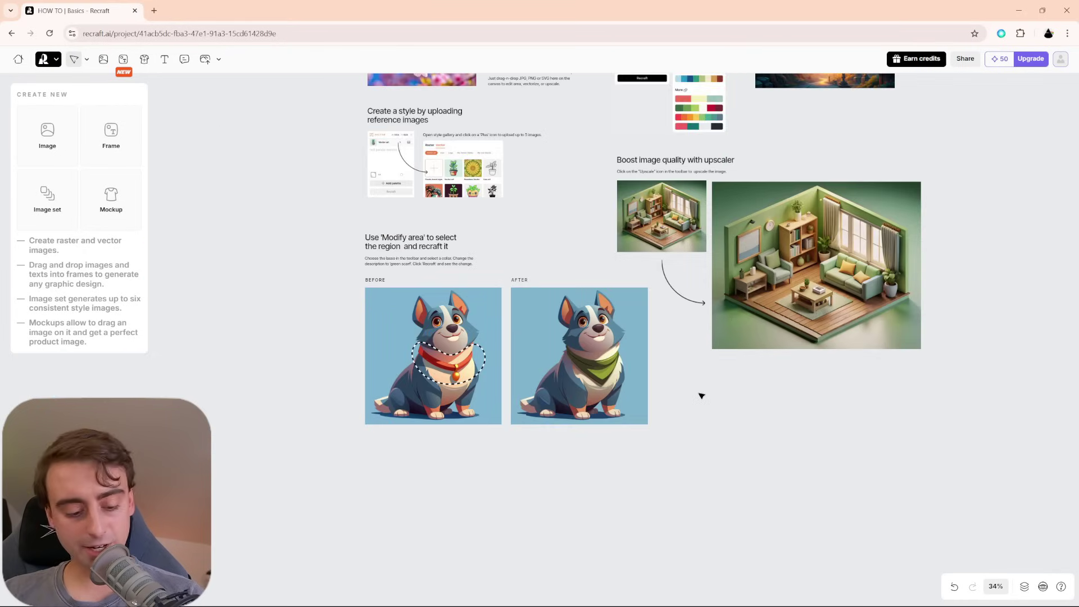
pyautogui.moveTo(721, 416); pyautogui.dragTo(626, 517)
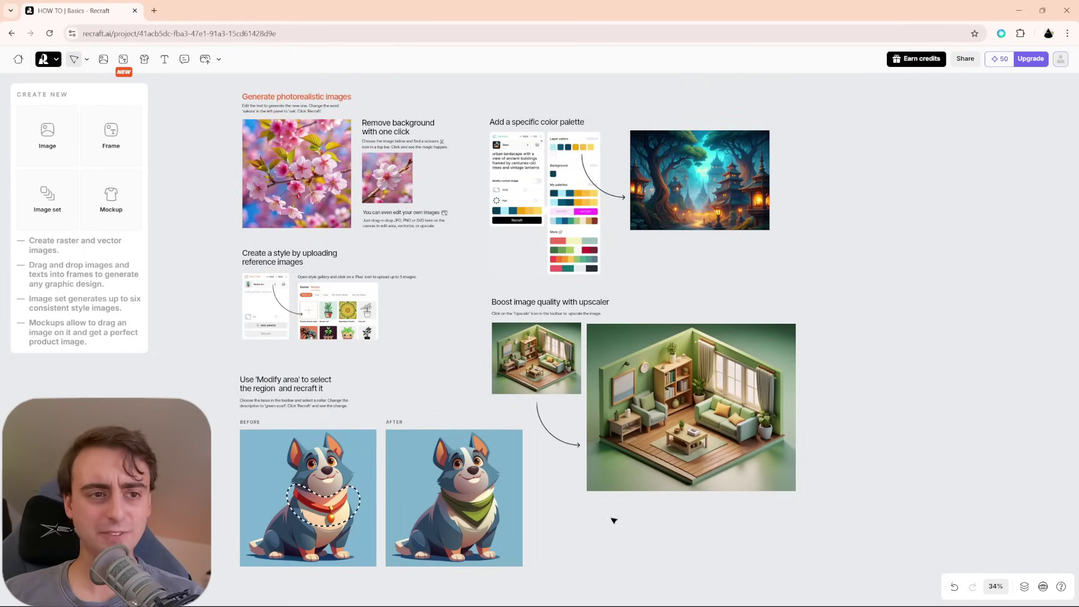
pyautogui.click(501, 275)
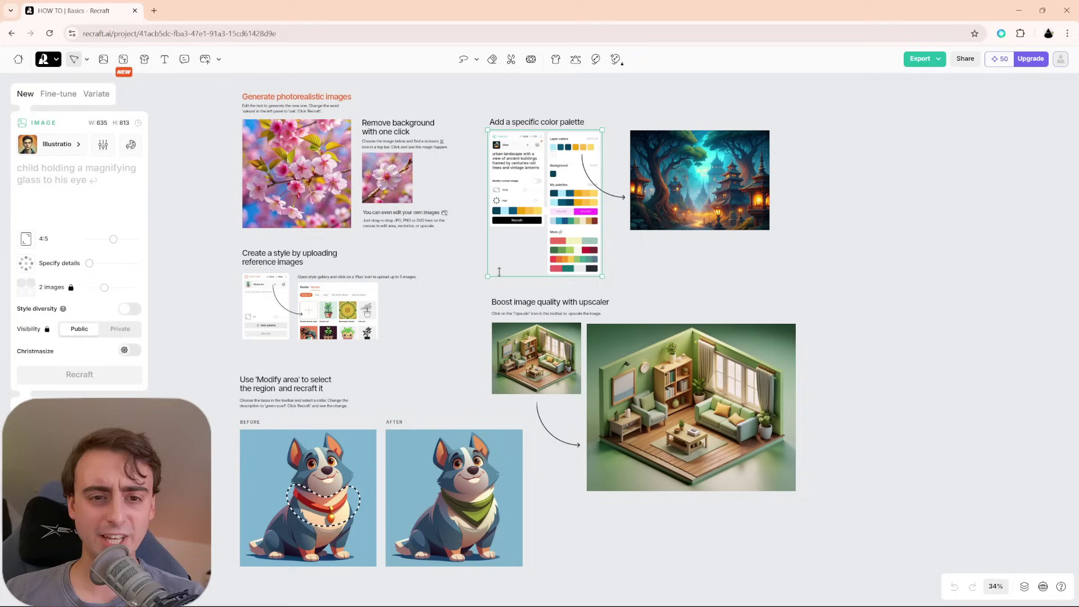
pyautogui.click(465, 280)
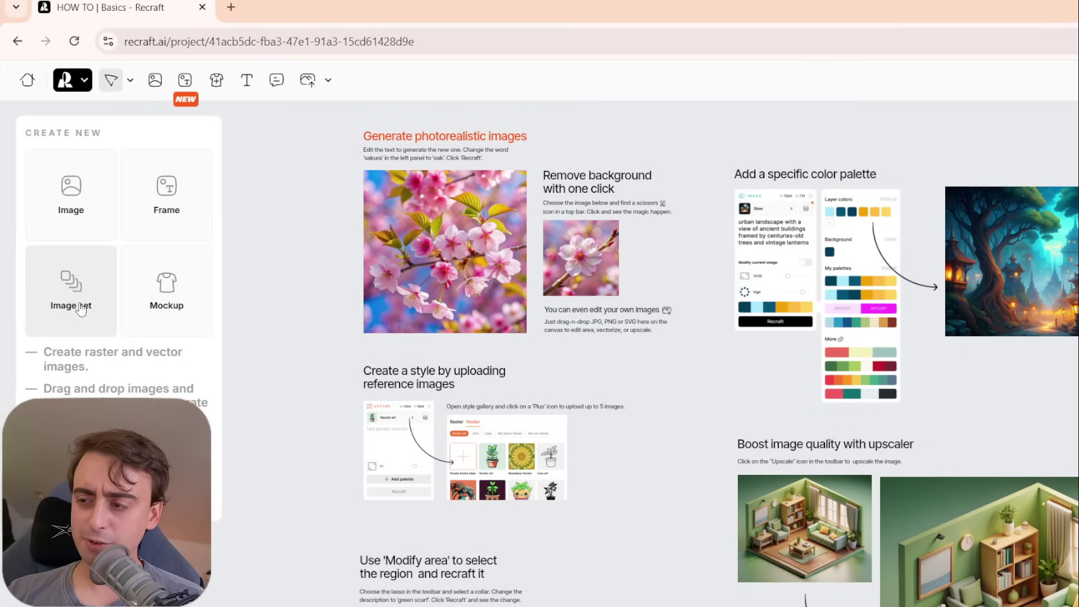
# Add a new image frame, start creating a custom style from the style gallery and upload the lemon character as its reference image.
pyautogui.click(98, 234)
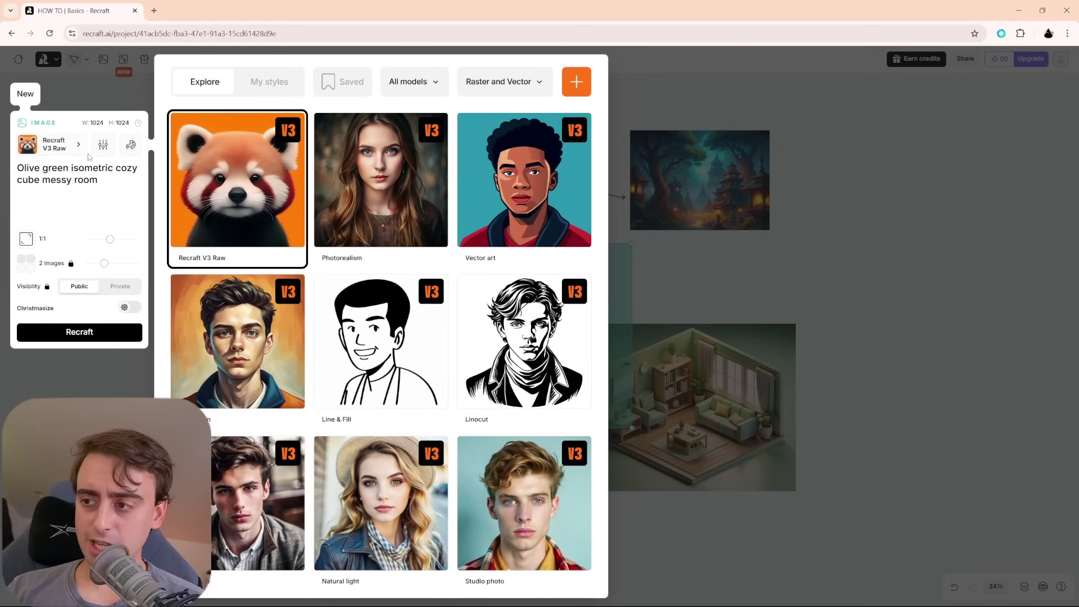
pyautogui.click(81, 84)
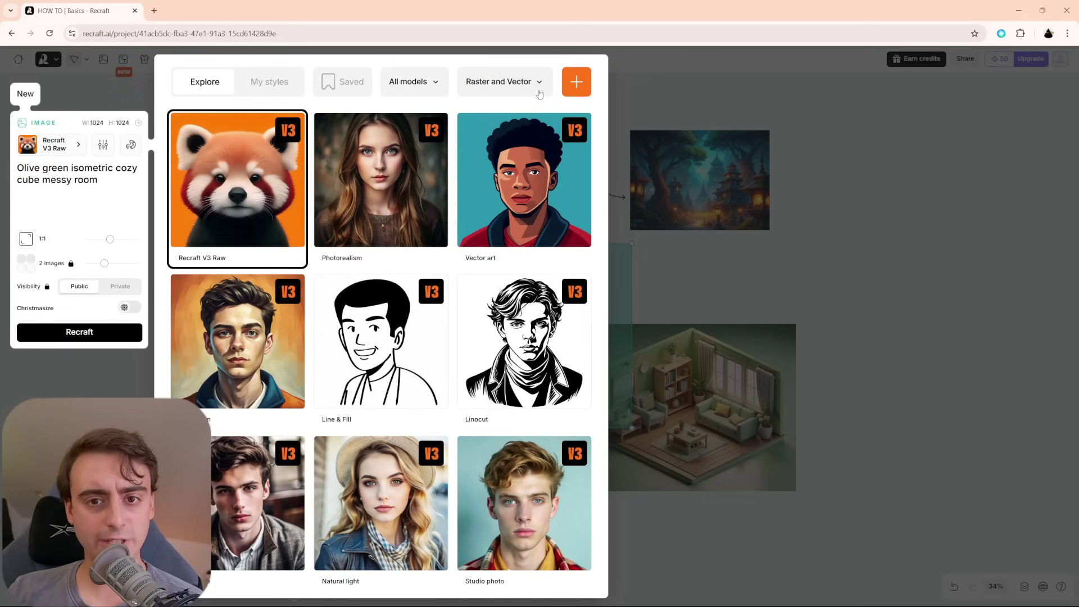
pyautogui.click(573, 88)
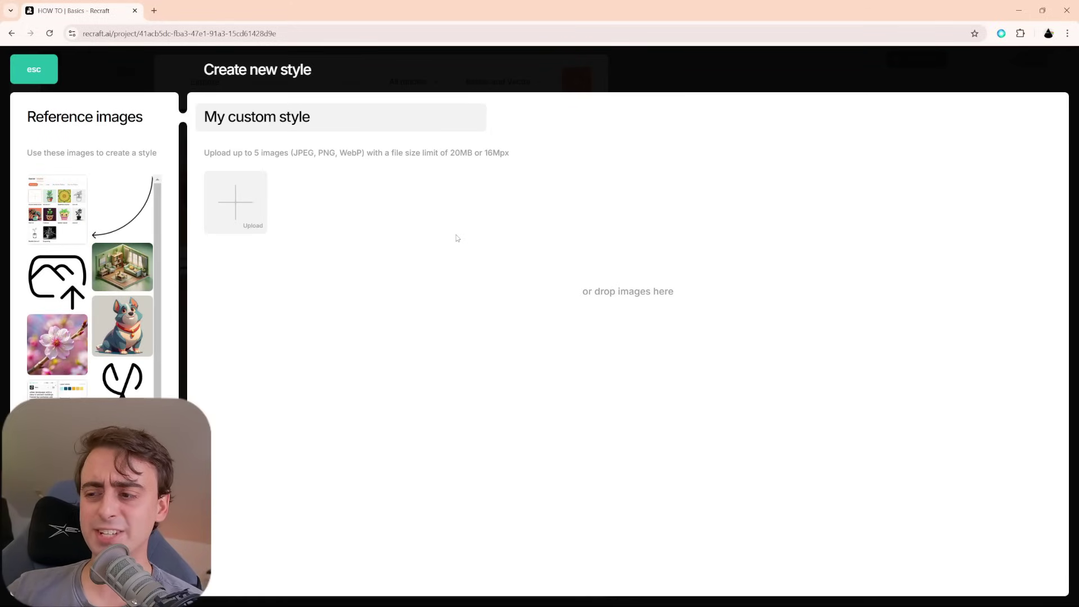
pyautogui.click(242, 204)
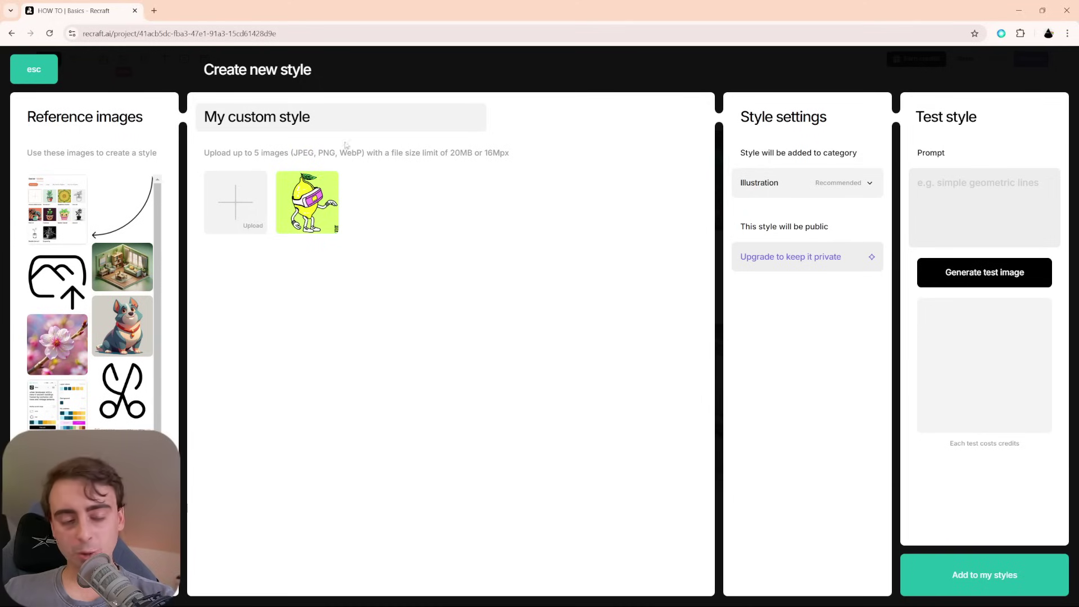
# Name the custom style "Pop Art Lemon" and add it to my styles.
pyautogui.click(530, 136)
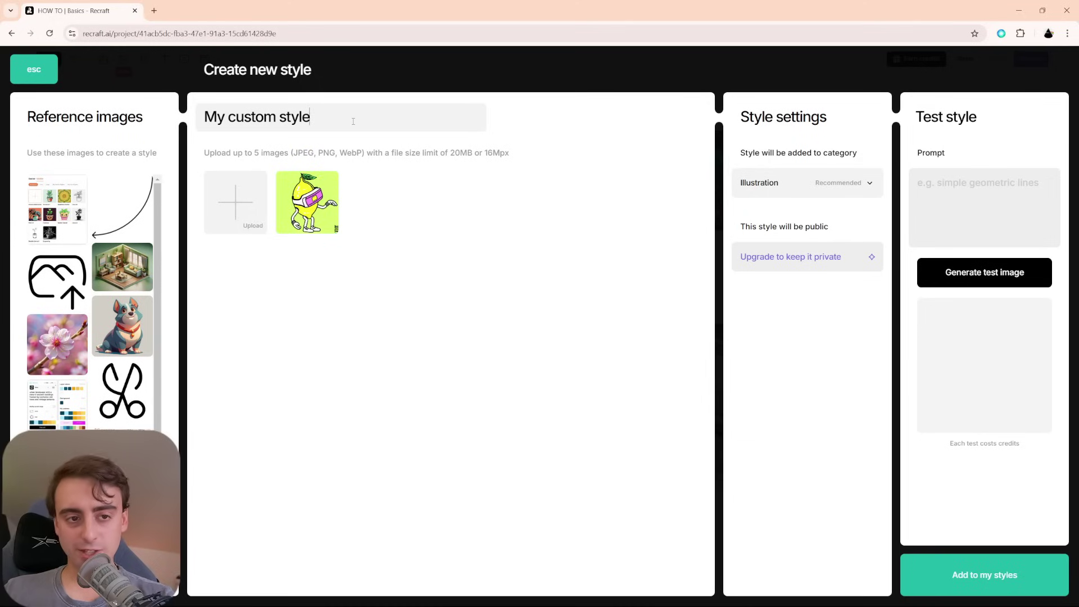
pyautogui.press('BackSpace')
pyautogui.press('BackSpace')
pyautogui.press('BackSpace')
pyautogui.press('BackSpace')
pyautogui.press('BackSpace')
pyautogui.press('BackSpace')
pyautogui.press('BackSpace')
pyautogui.press('BackSpace')
pyautogui.press('BackSpace')
pyautogui.press('BackSpace')
pyautogui.press('BackSpace')
pyautogui.press('BackSpace')
pyautogui.press('BackSpace')
pyautogui.press('BackSpace')
pyautogui.press('BackSpace')
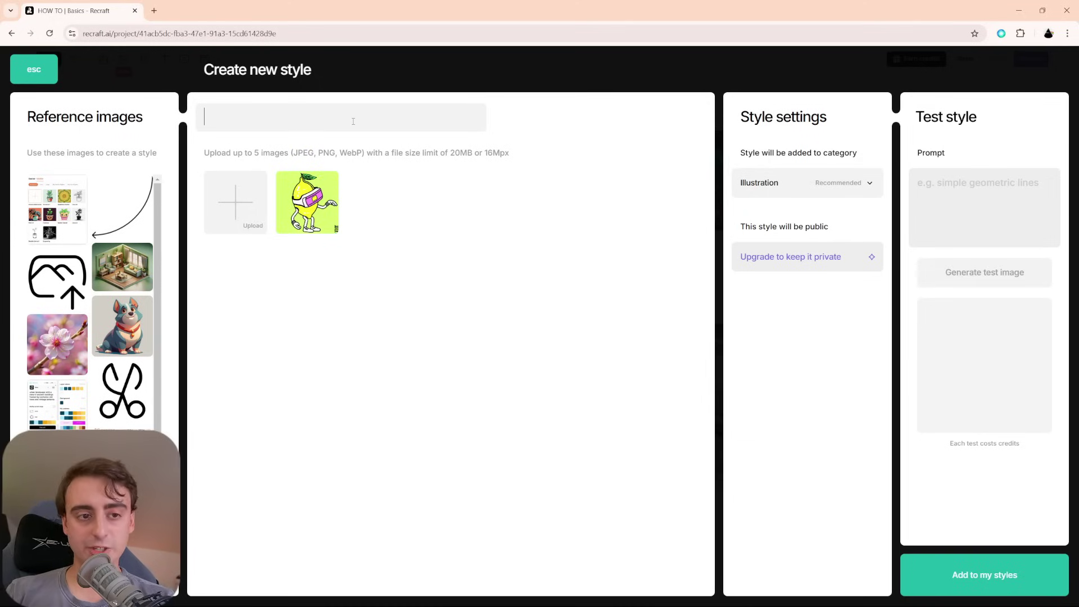
pyautogui.write('Pop Art Lemon')
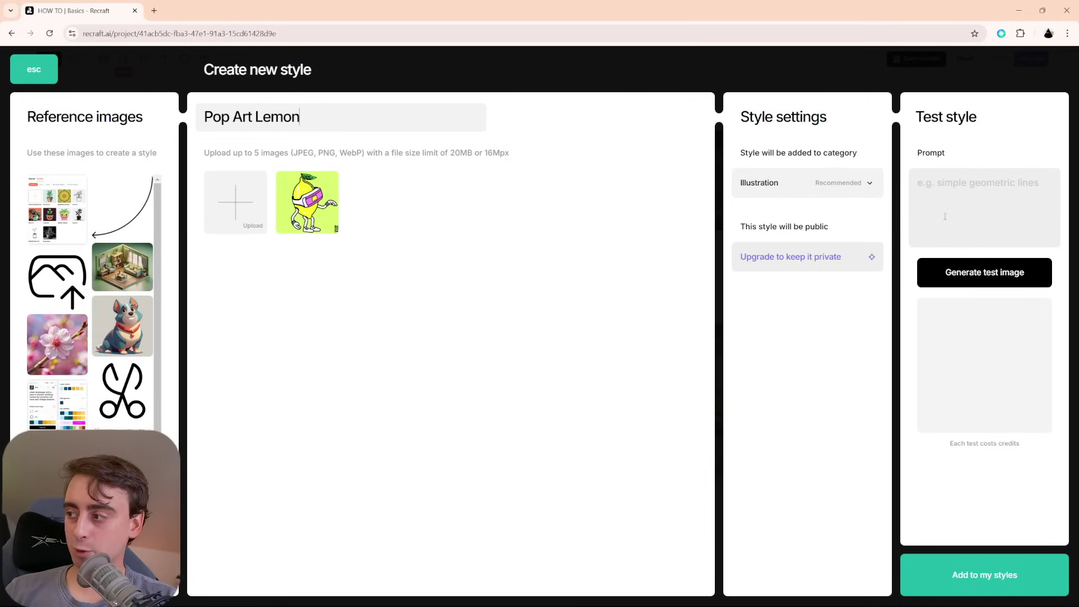
pyautogui.click(987, 579)
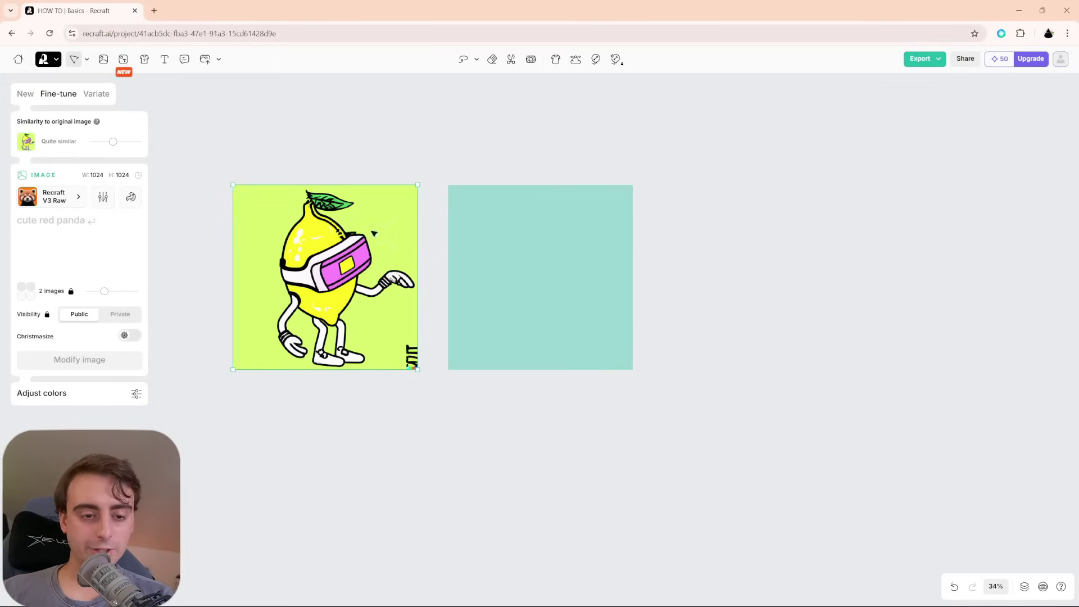
# Generate an image in the empty frame from the prompt "Dancing watermelon character wearing a VR headset" in the Pop Art Lemon style.
pyautogui.click(303, 174)
pyautogui.moveTo(379, 187); pyautogui.dragTo(455, 199)
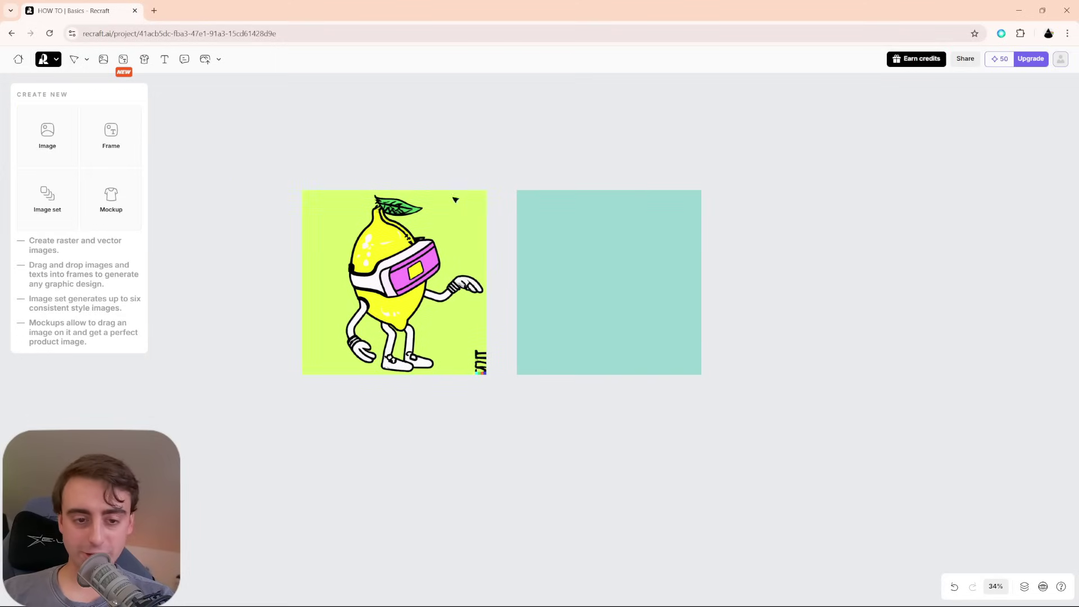
pyautogui.click(650, 306)
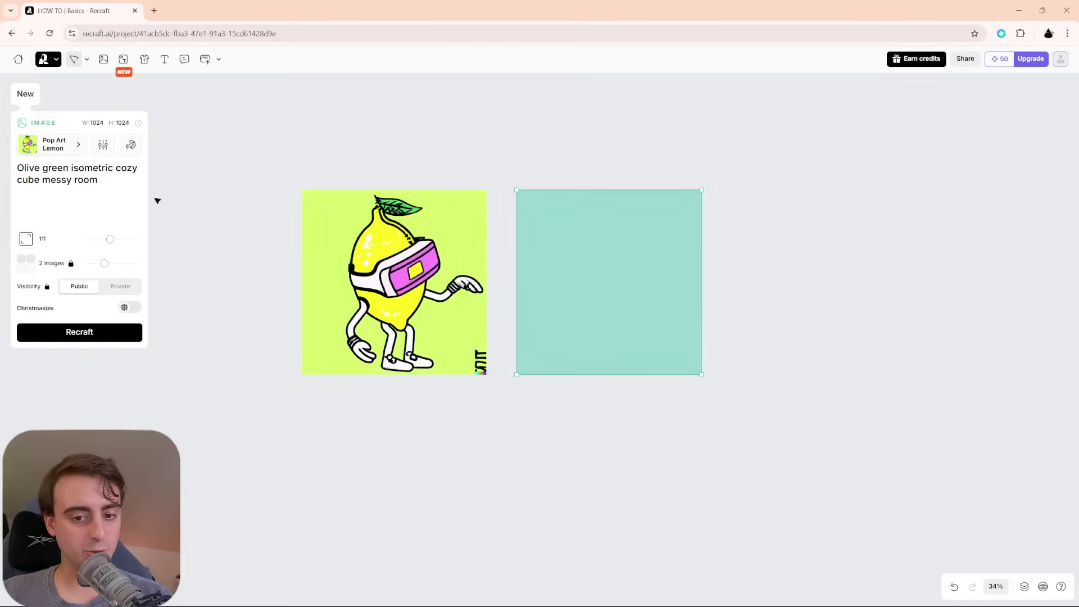
pyautogui.moveTo(99, 180); pyautogui.dragTo(3, 166)
pyautogui.press('BackSpace')
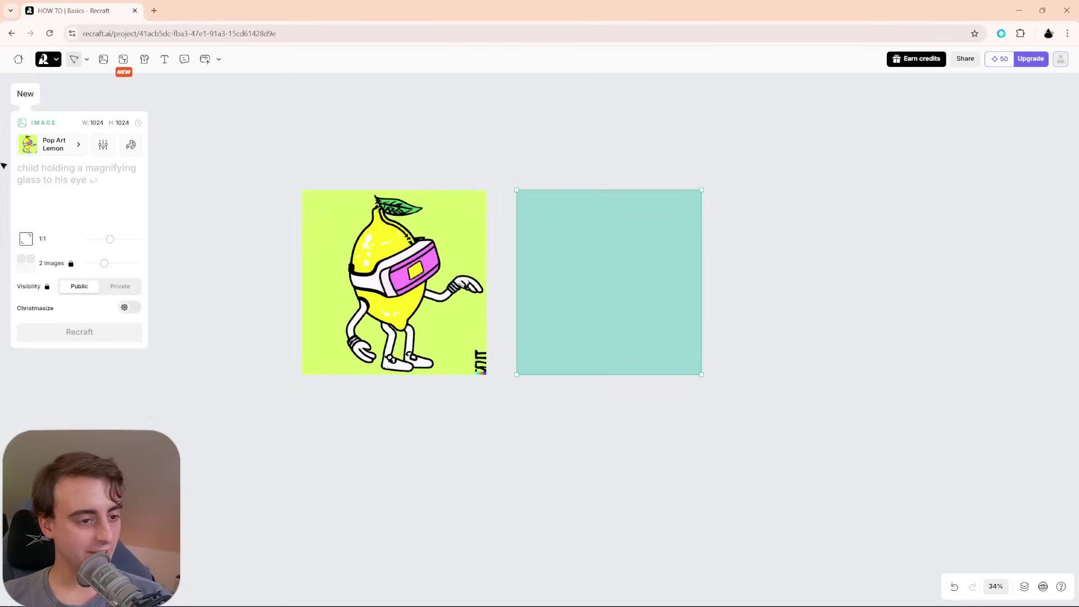
pyautogui.write('Dancing waterm')
pyautogui.write('elo')
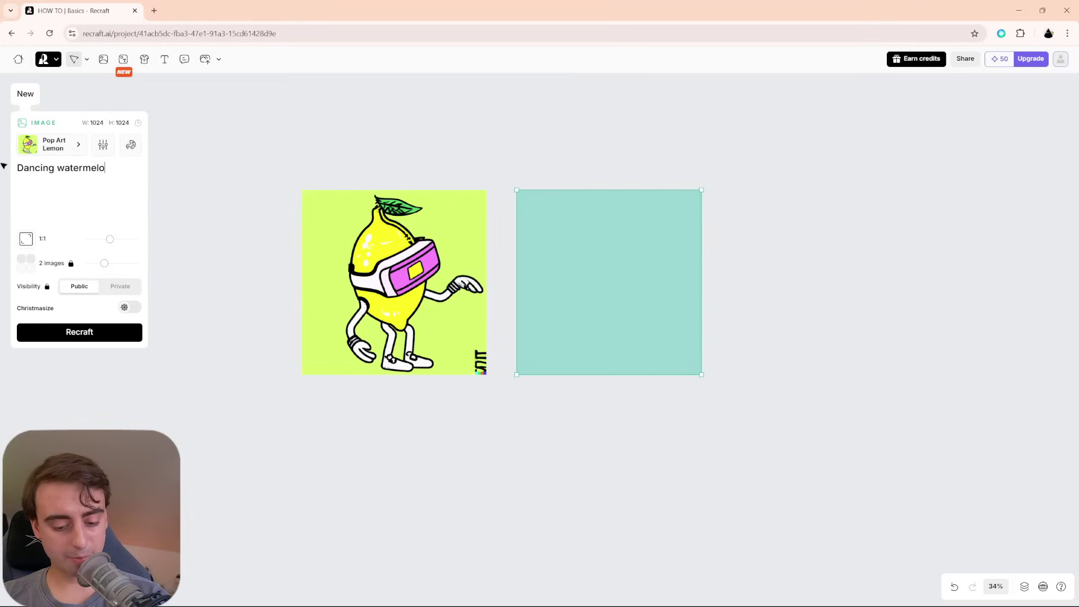
pyautogui.write('n character')
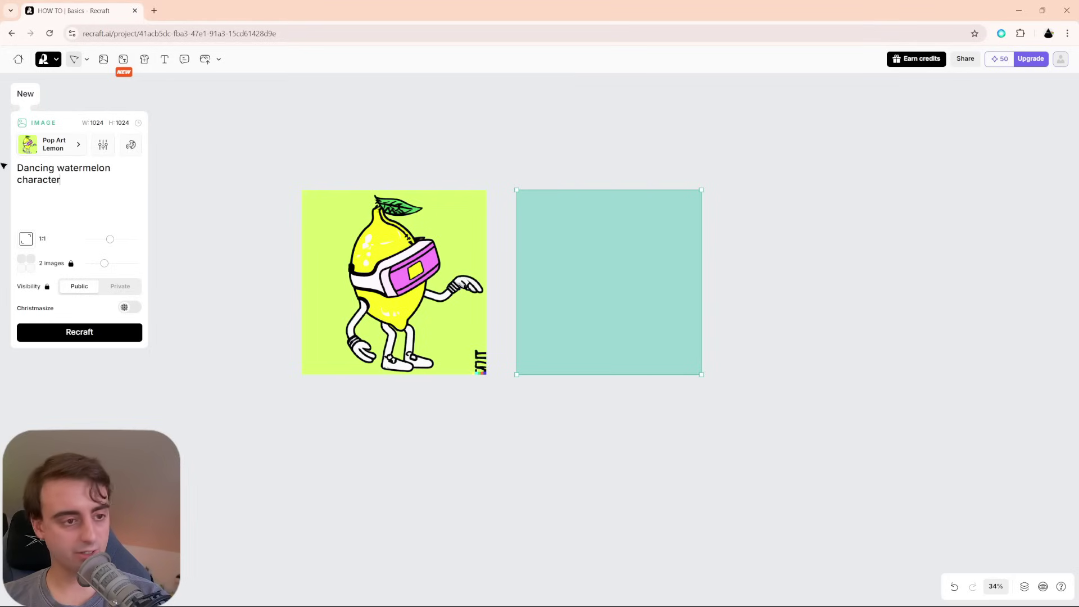
pyautogui.write(' wearing a VR headset')
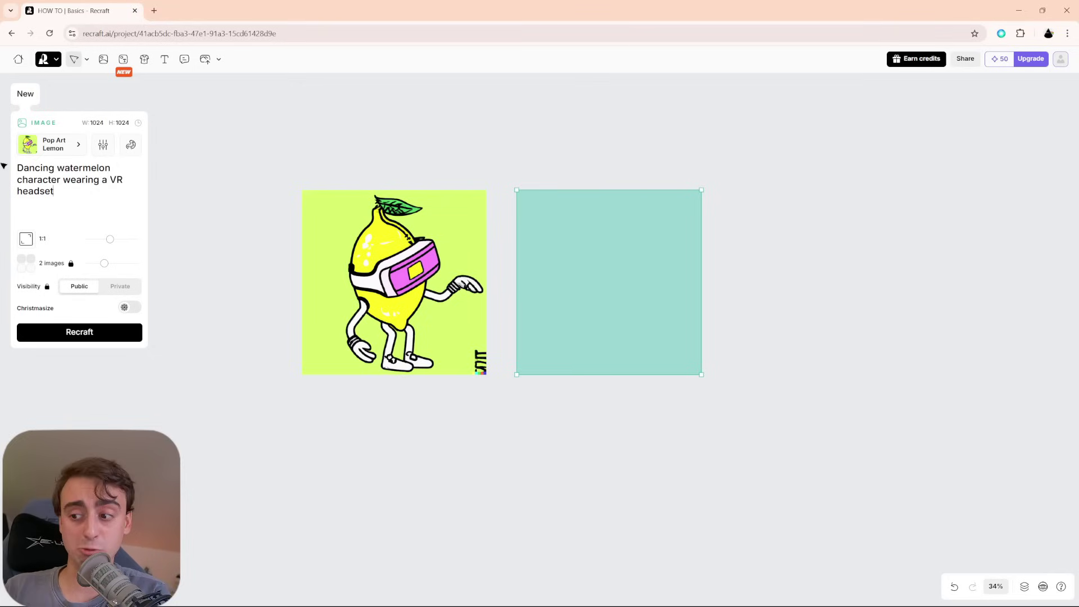
pyautogui.press('Return')
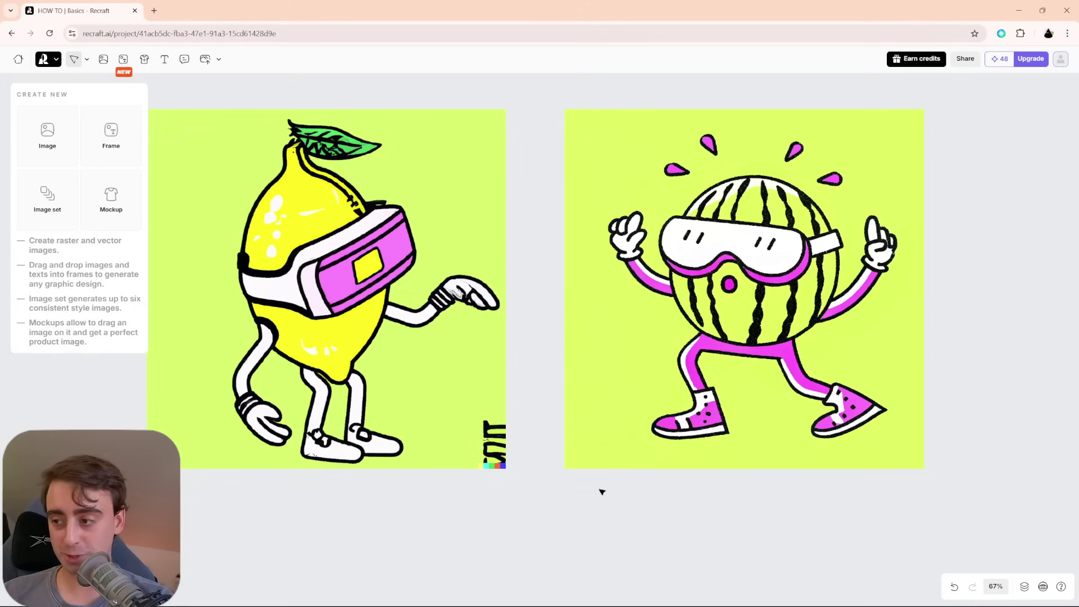
# Move the lemon picture closer to the watermelon picture and deselect it.
pyautogui.moveTo(383, 362); pyautogui.dragTo(421, 363)
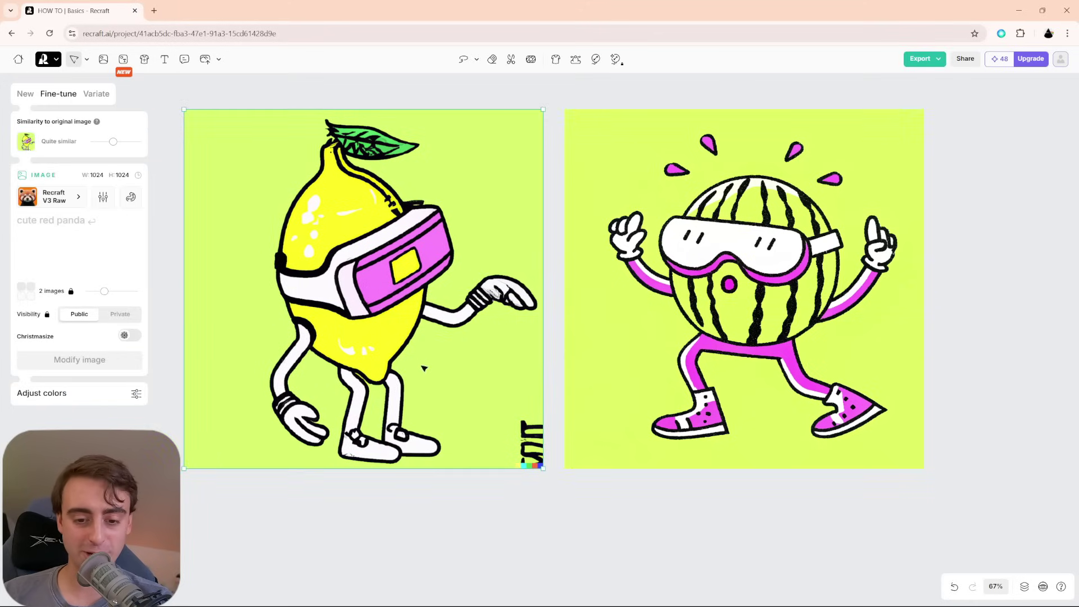
pyautogui.click(508, 509)
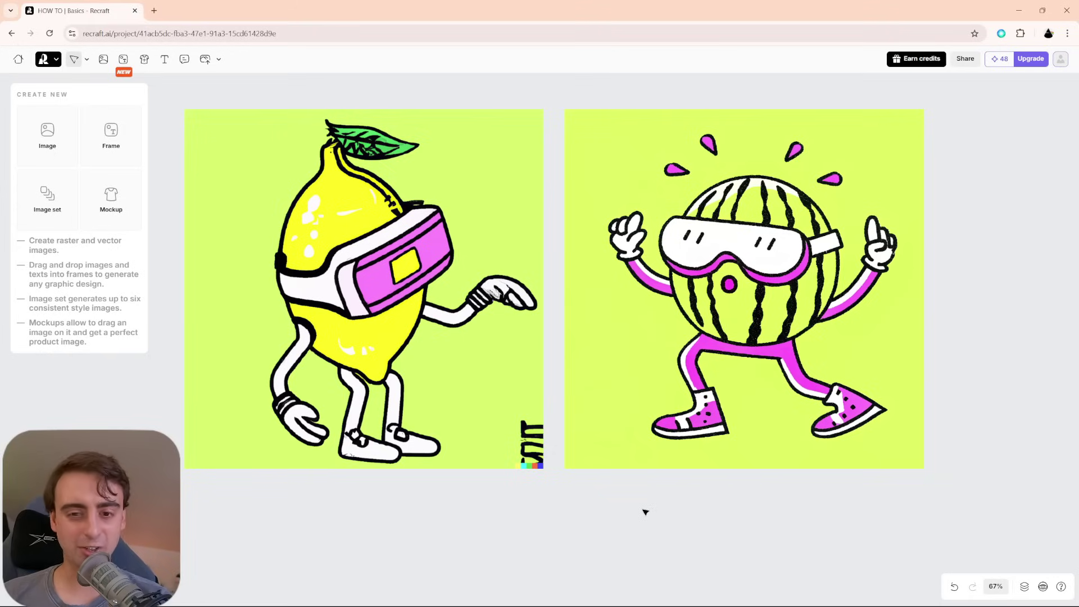
pyautogui.hscroll(-2, 645, 512)
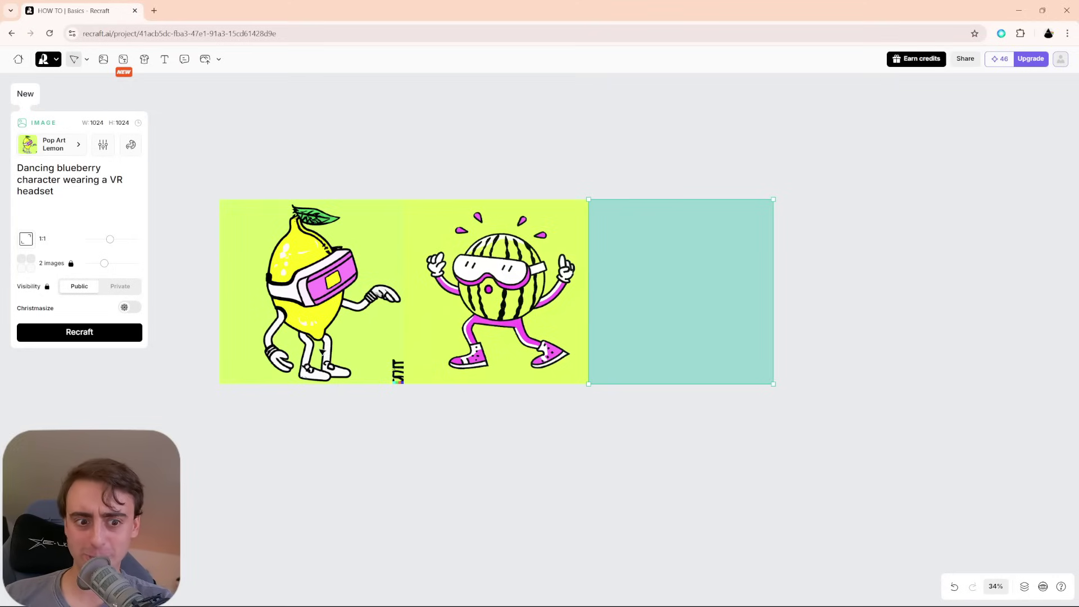
# Generate the "Dancing blueberry character wearing a VR headset" image in the Pop Art Lemon style and choose the purple waving variant.
pyautogui.click(99, 337)
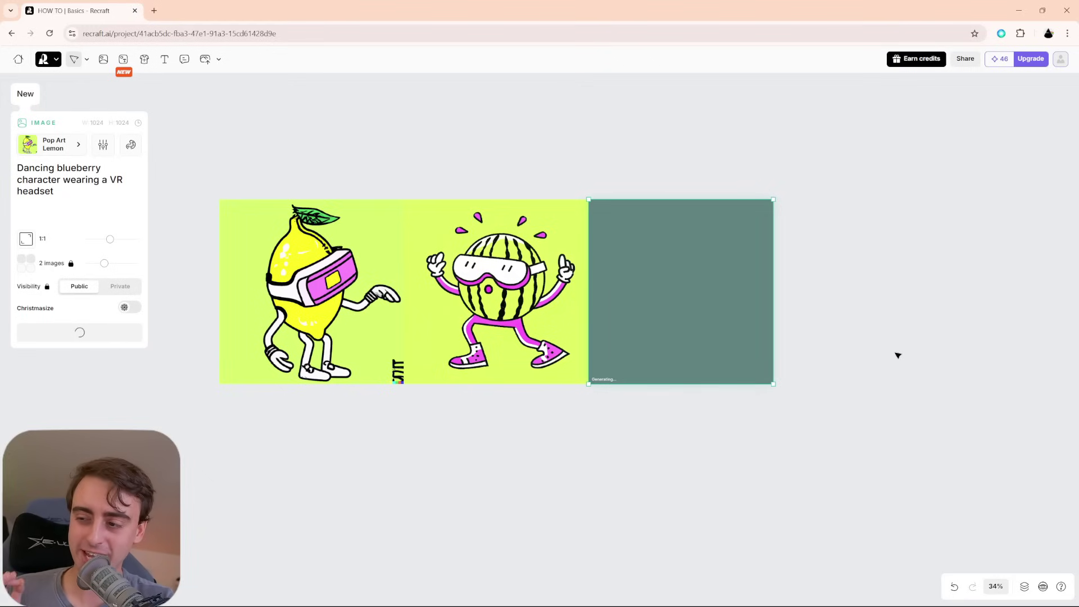
pyautogui.click(555, 580)
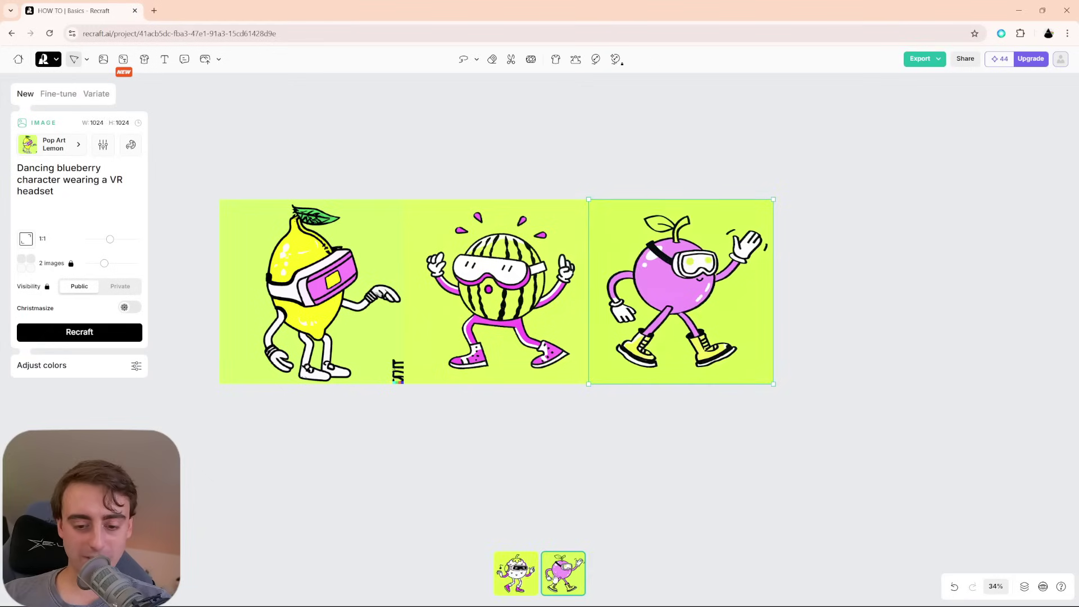
pyautogui.click(736, 465)
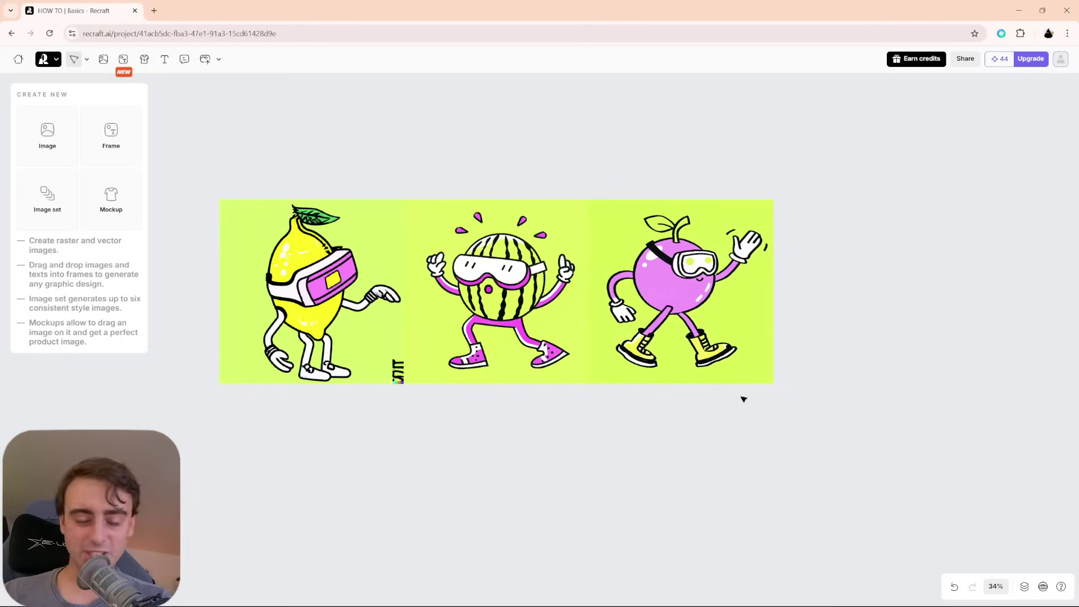
pyautogui.scroll(3, 703, 298)
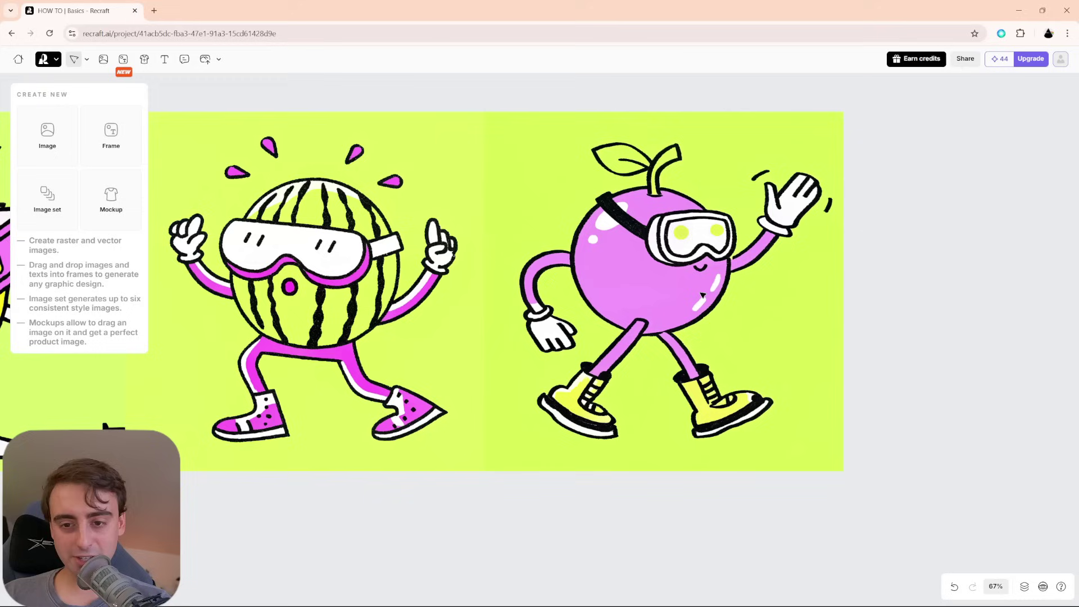
pyautogui.moveTo(930, 253); pyautogui.dragTo(906, 269)
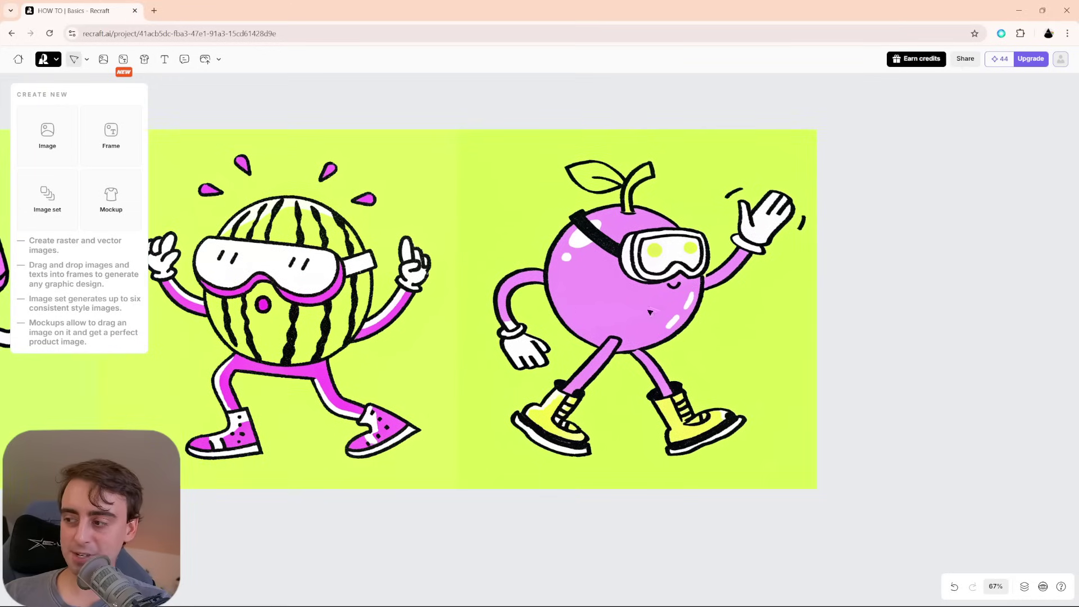
# Examine the lemon, watermelon and blueberry characters side by side.
pyautogui.scroll(-3, 639, 332)
pyautogui.moveTo(480, 423); pyautogui.dragTo(570, 392)
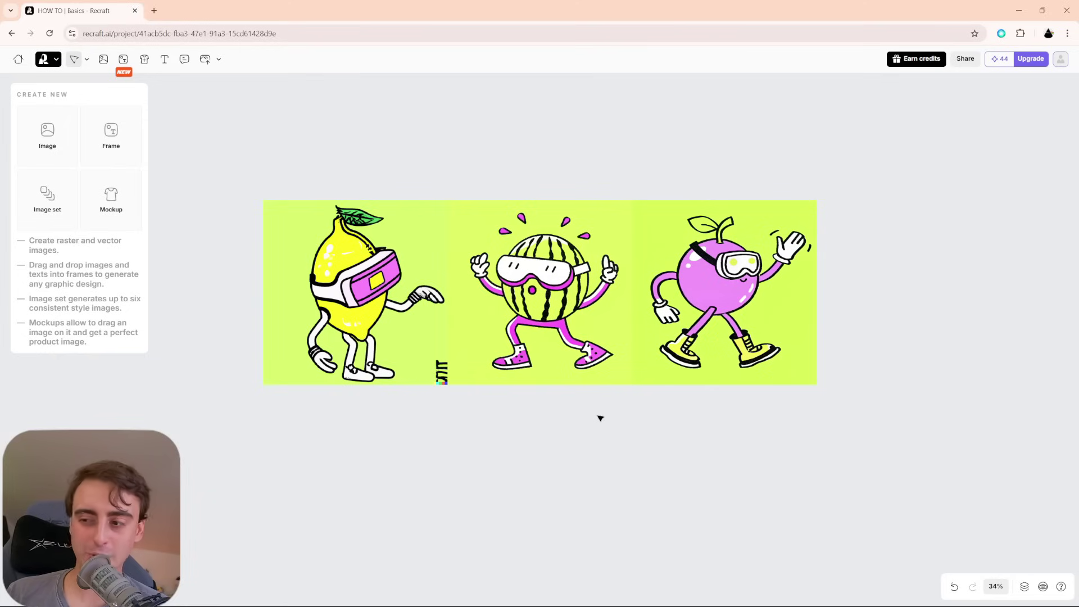
pyautogui.hscroll(-3, 600, 418)
pyautogui.hscroll(1, 562, 409)
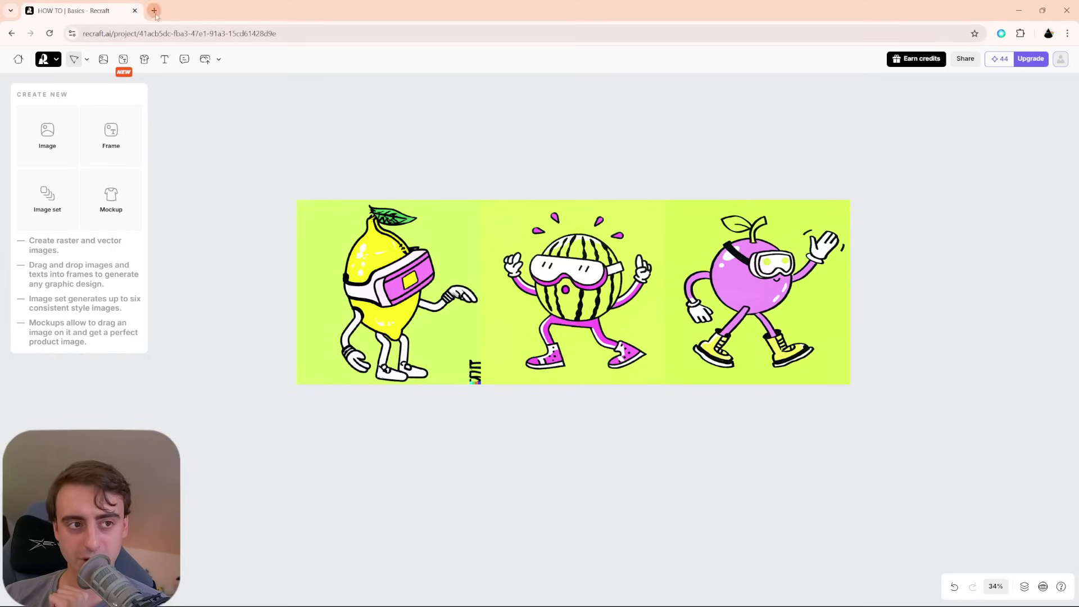
# Open Ideogram in a new tab, start a remix of the lemon picture with a lower image weight, and select its prompt for replacement.
pyautogui.click(154, 10)
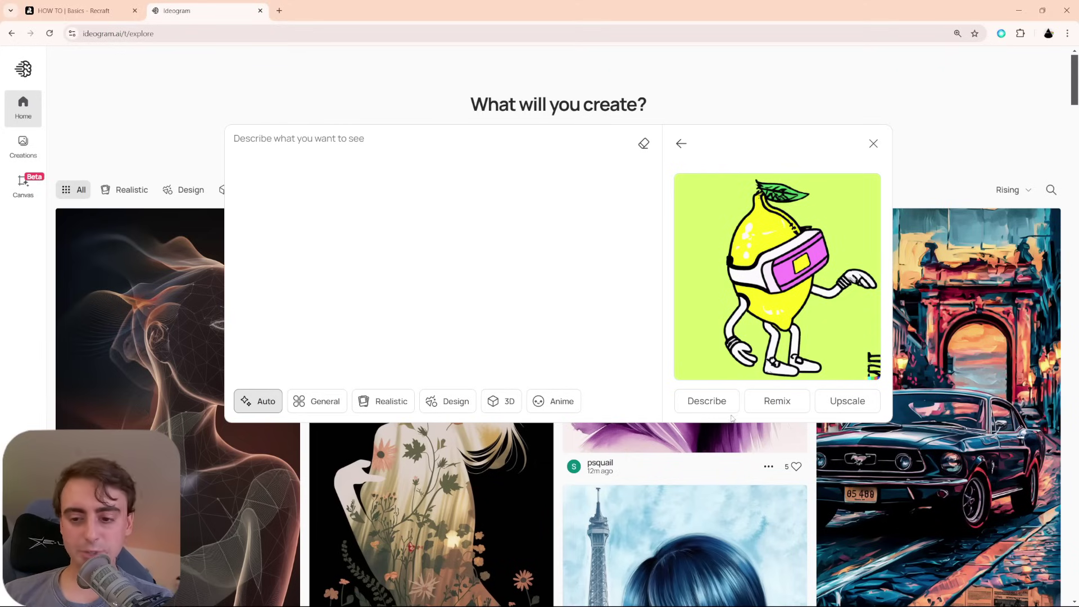
pyautogui.click(789, 411)
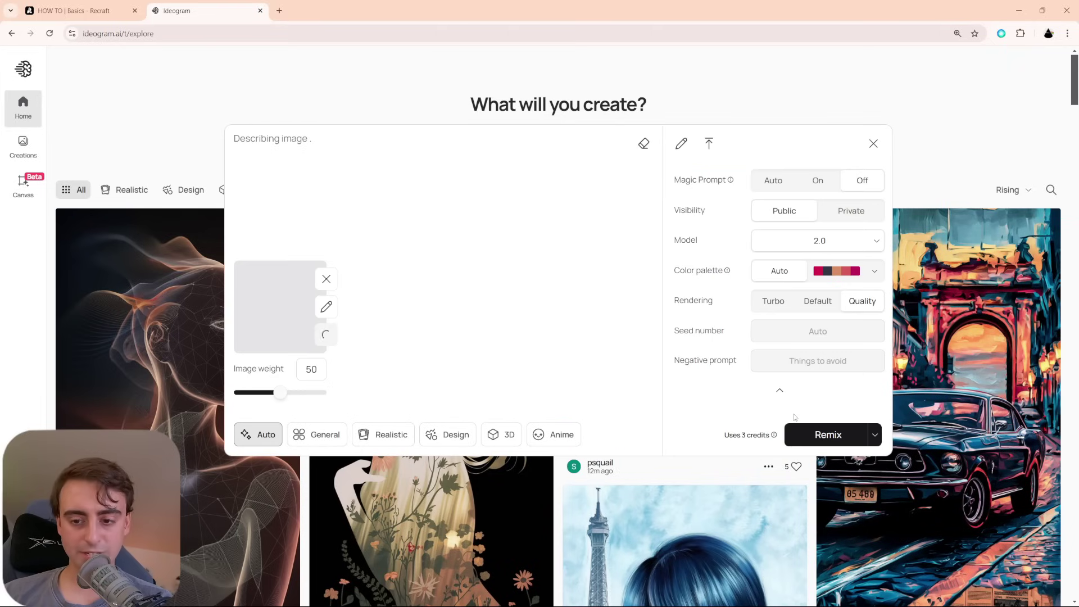
pyautogui.moveTo(283, 400); pyautogui.dragTo(272, 397)
pyautogui.moveTo(359, 206); pyautogui.dragTo(237, 138)
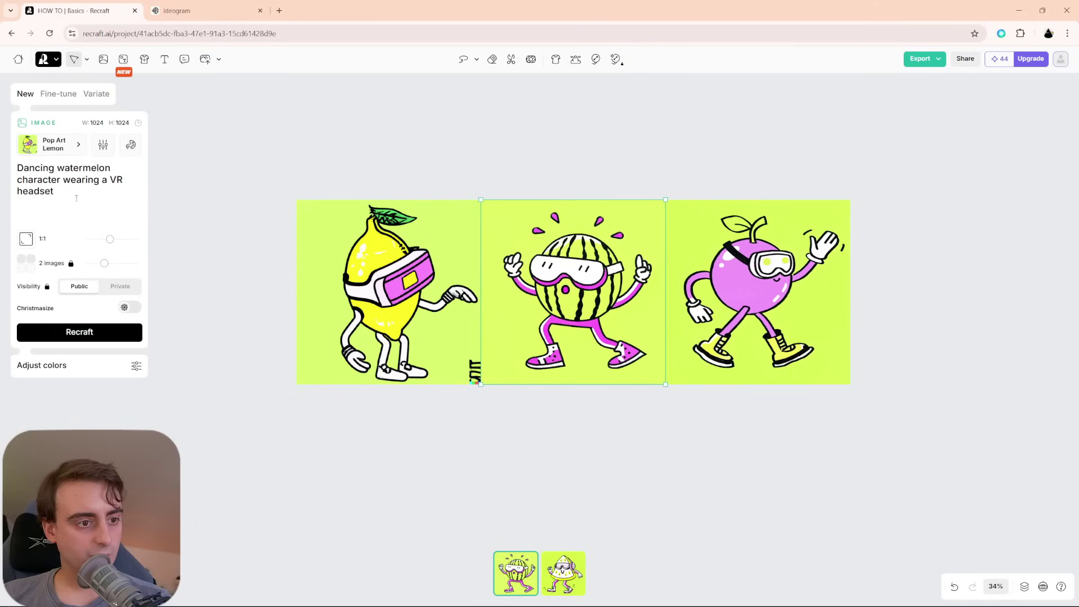
# Copy the prompt "Dancing watermelon character wearing a VR headset" from Recraft and remix the lemon picture with it in Ideogram.
pyautogui.tripleClick(73, 195)
pyautogui.hotkey('ctrl', 'c')
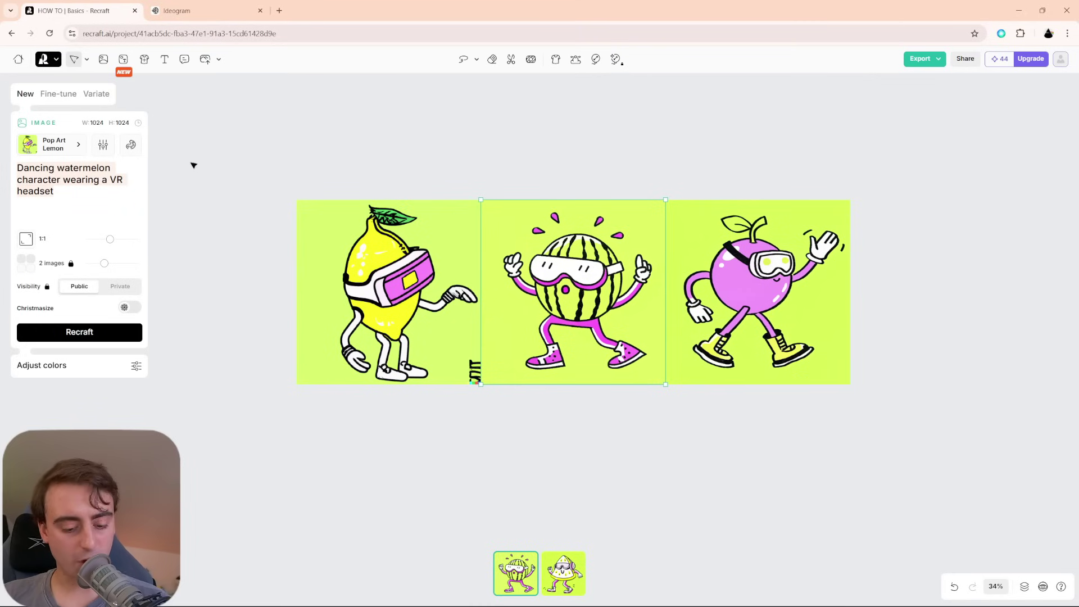
pyautogui.click(230, 15)
pyautogui.hotkey('ctrl', 'v')
pyautogui.click(821, 442)
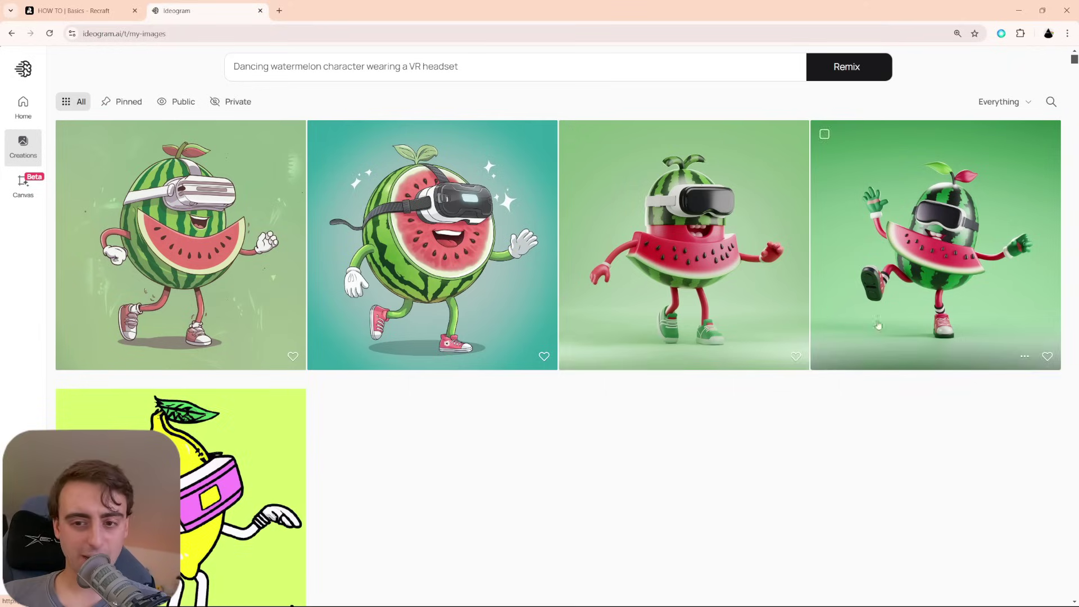
# Remix the lemon picture again with the image weight set to 80 and review the results against the earlier ones.
pyautogui.click(502, 68)
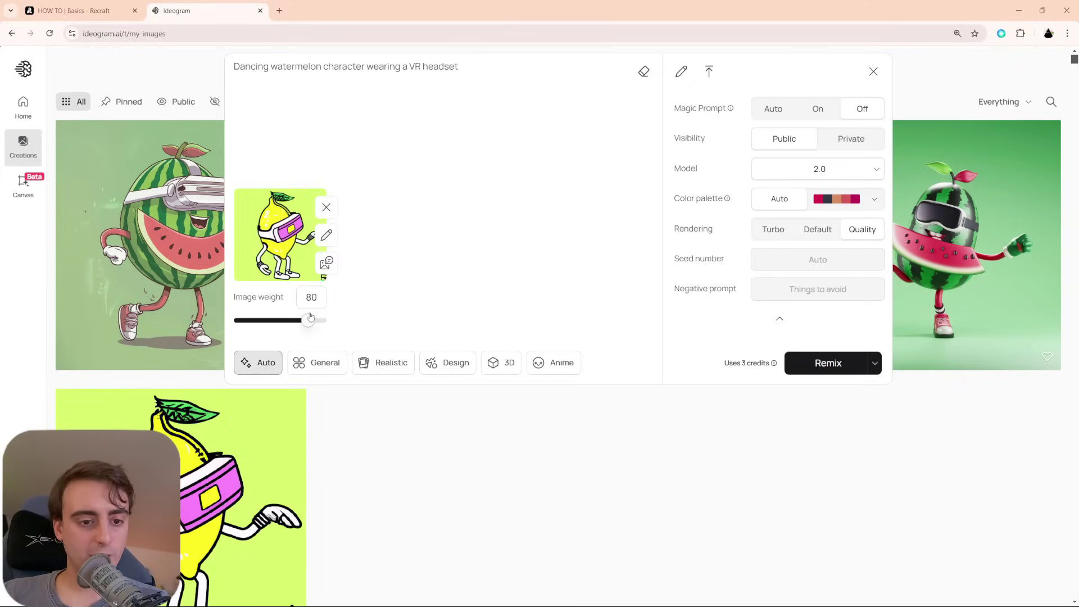
pyautogui.click(801, 365)
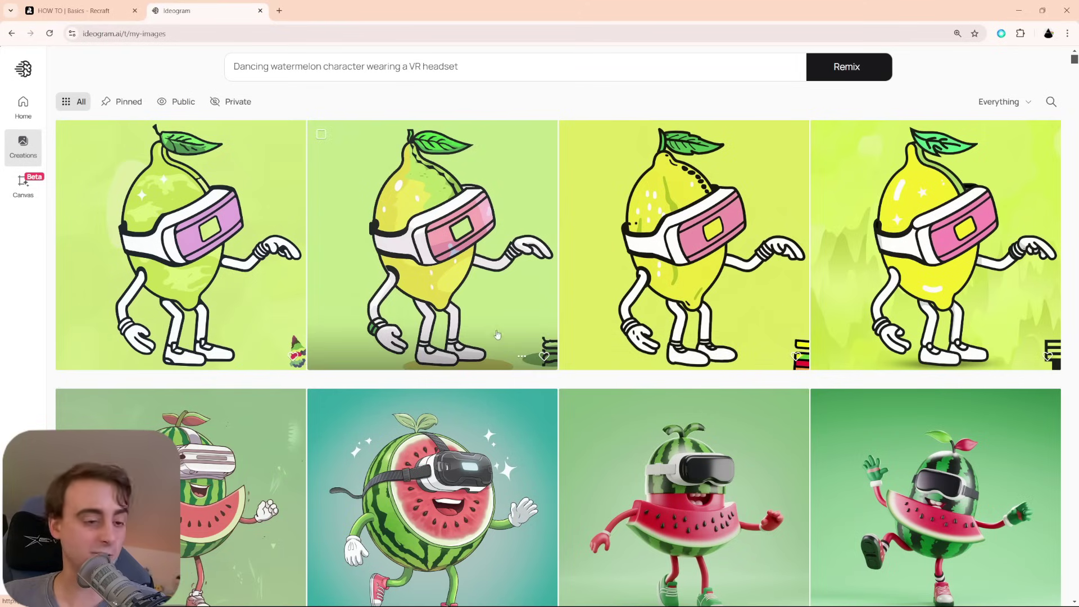
pyautogui.scroll(-1, 451, 315)
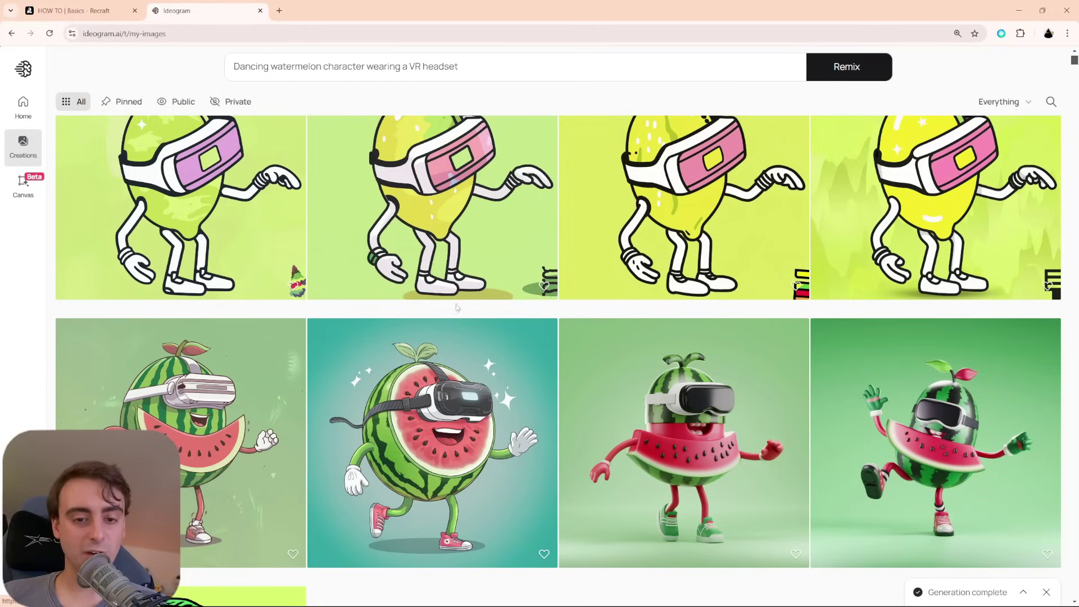
pyautogui.click(472, 65)
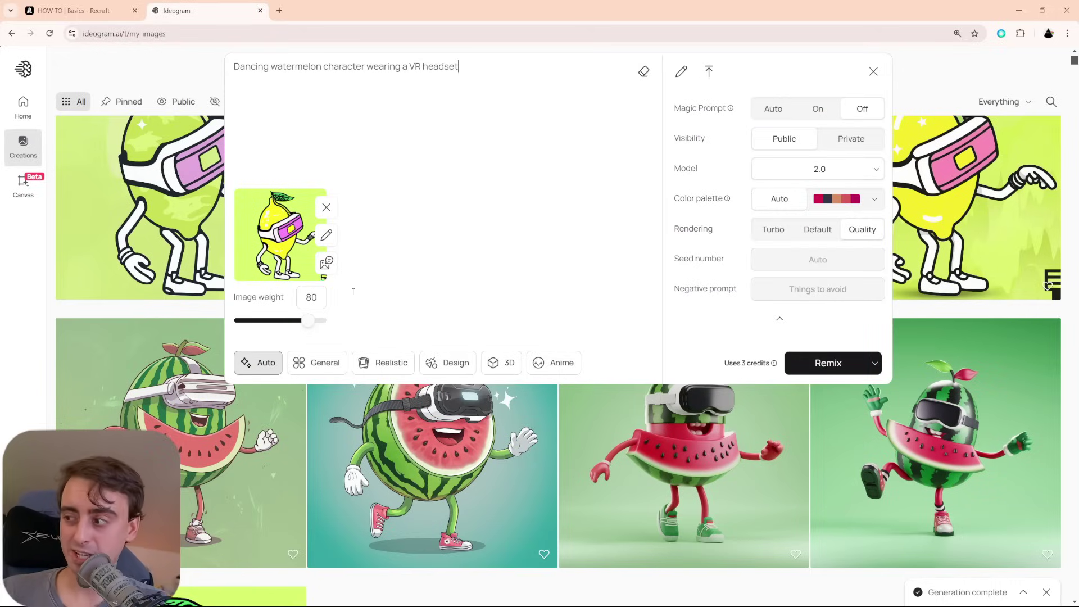
# Switch to Recraft, name the new style made from five photos "Kodak Film style" and add it to my styles.
pyautogui.hotkey('ctrl', 'shift', 'Tab')
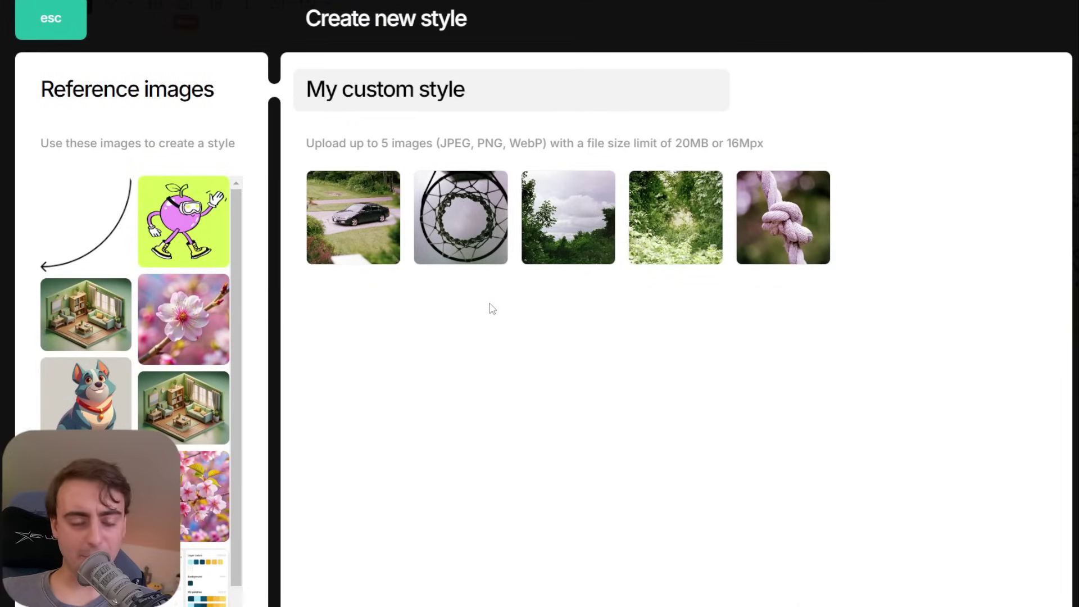
pyautogui.moveTo(350, 228)
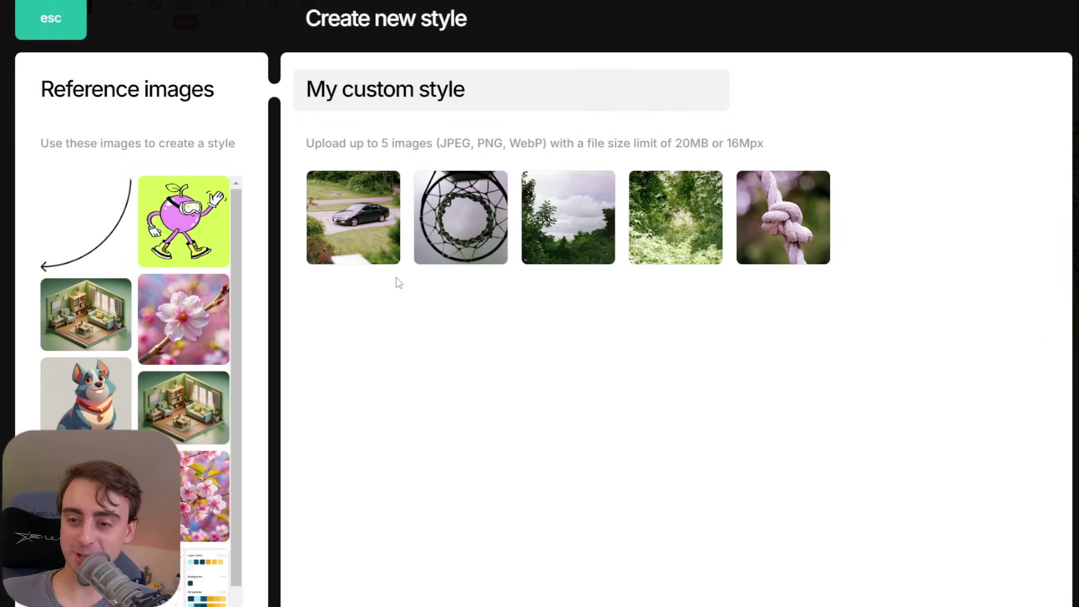
pyautogui.click(513, 99)
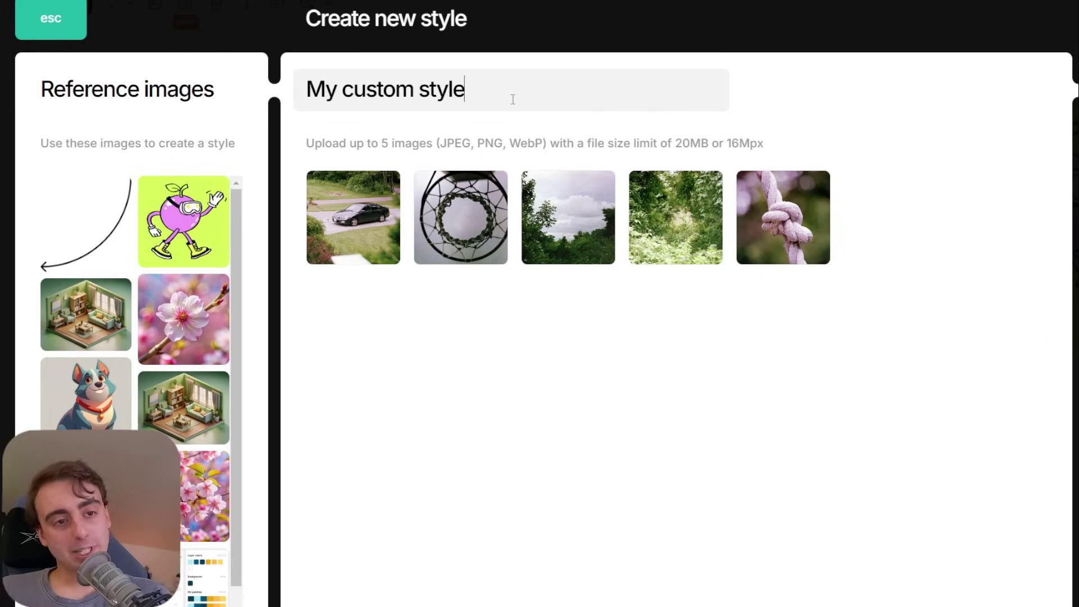
pyautogui.click(415, 88)
pyautogui.moveTo(414, 89); pyautogui.dragTo(296, 78)
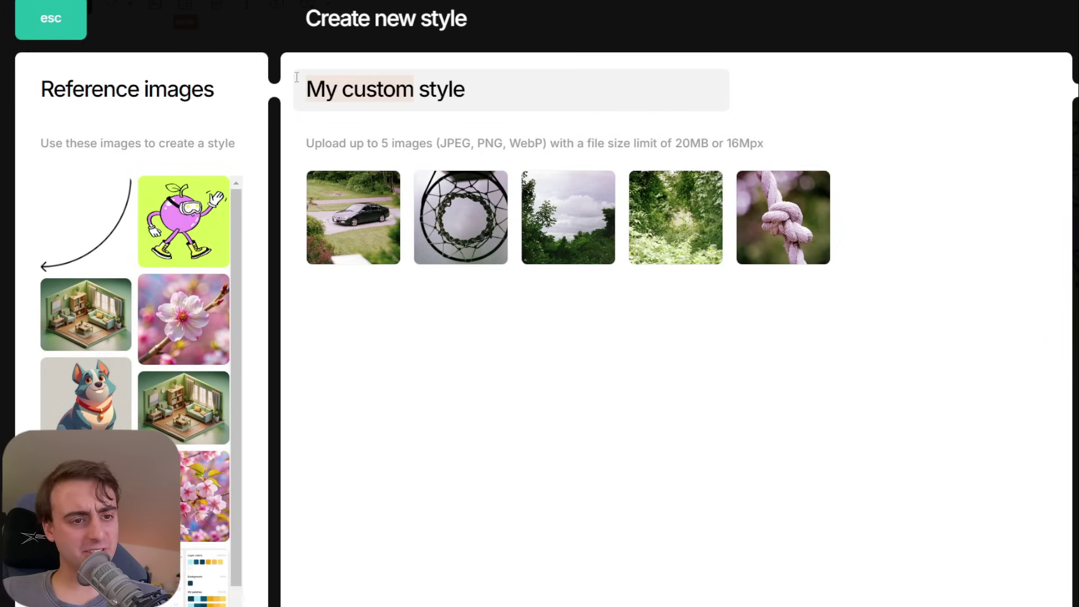
pyautogui.press('BackSpace')
pyautogui.write('dak Film')
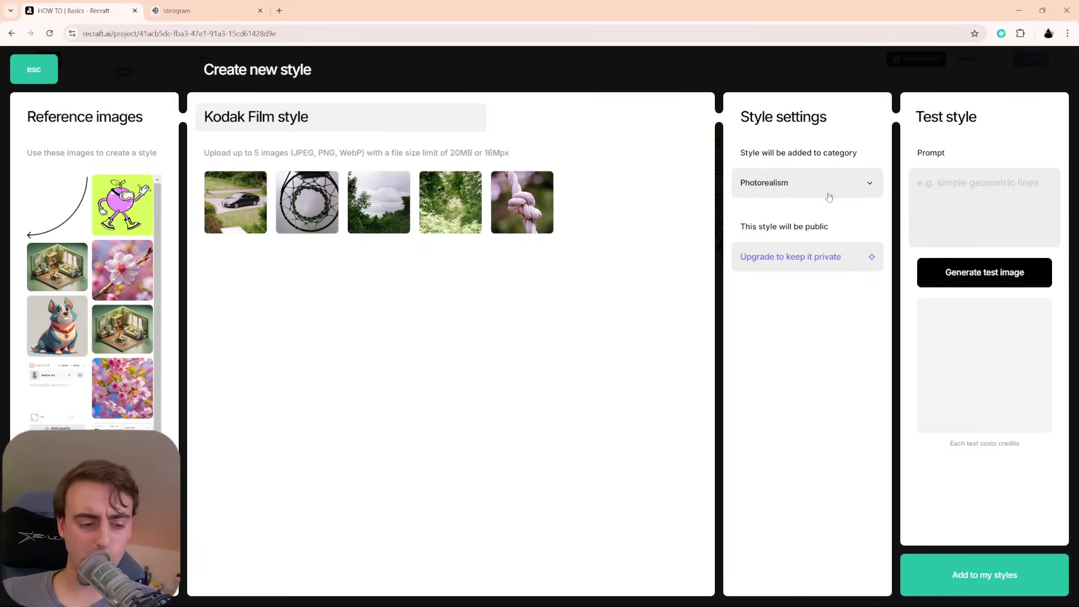
pyautogui.click(985, 574)
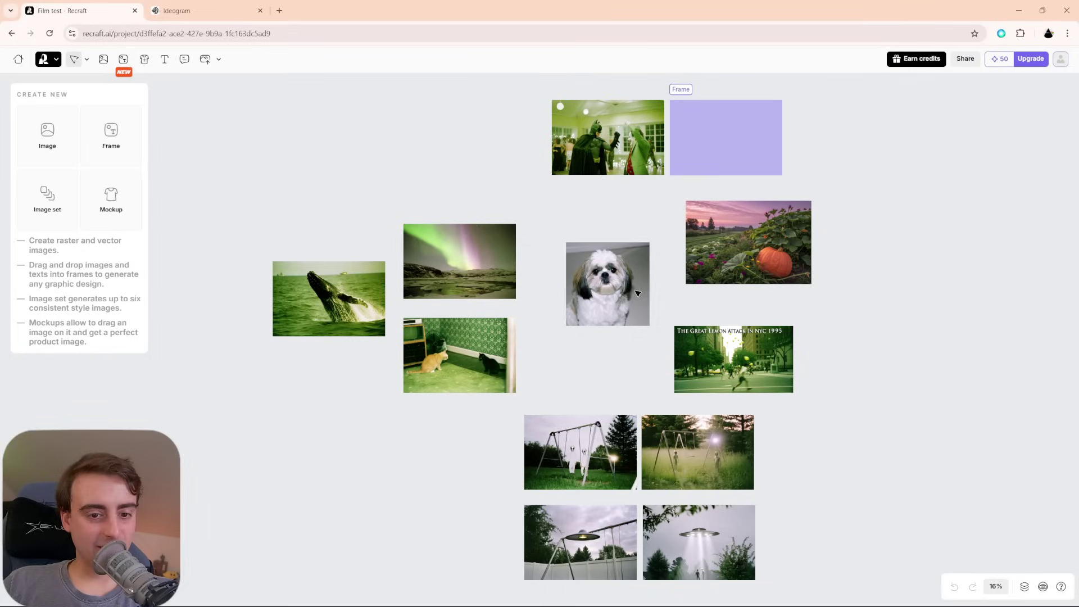
# Check which style the shih tzu picture uses and inspect the picture's film look up close.
pyautogui.click(623, 296)
pyautogui.click(51, 145)
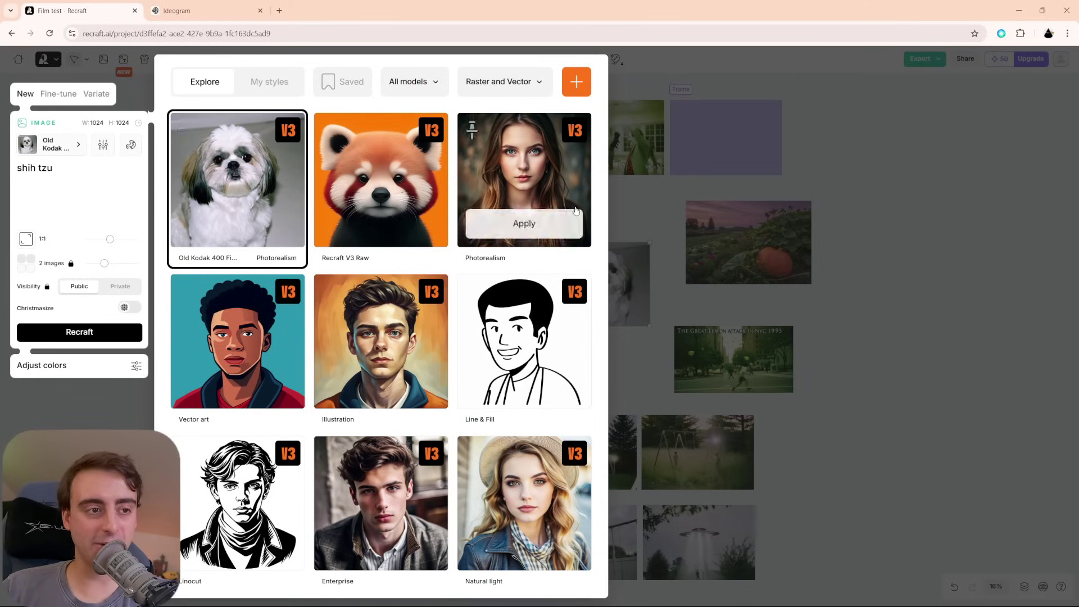
pyautogui.press('Escape')
pyautogui.scroll(6, 539, 308)
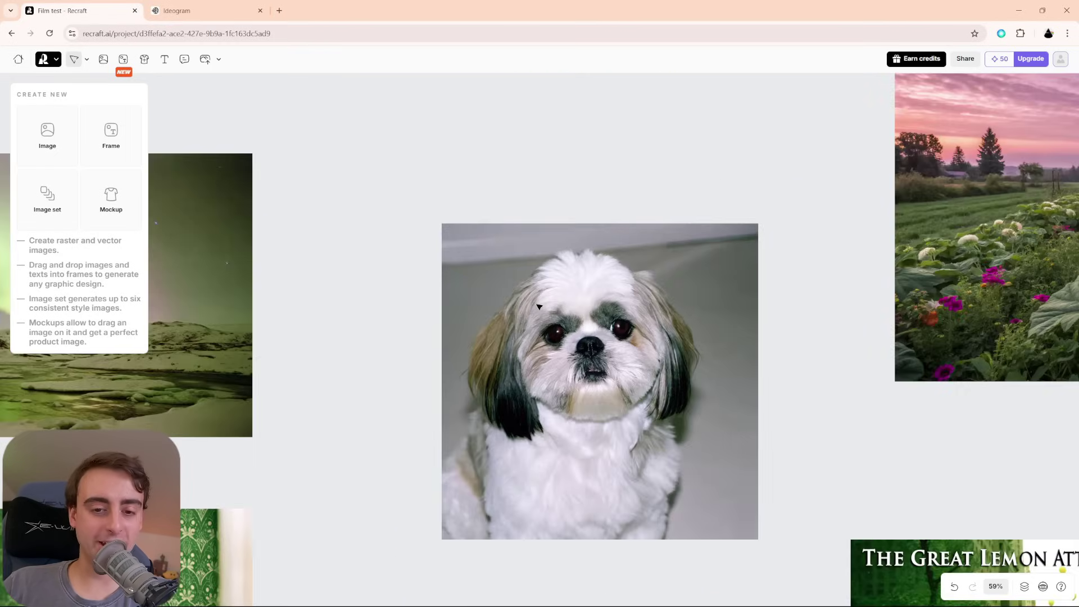
pyautogui.scroll(3, 622, 289)
pyautogui.scroll(-3, 619, 291)
pyautogui.scroll(3, 614, 285)
pyautogui.moveTo(614, 285); pyautogui.dragTo(632, 230)
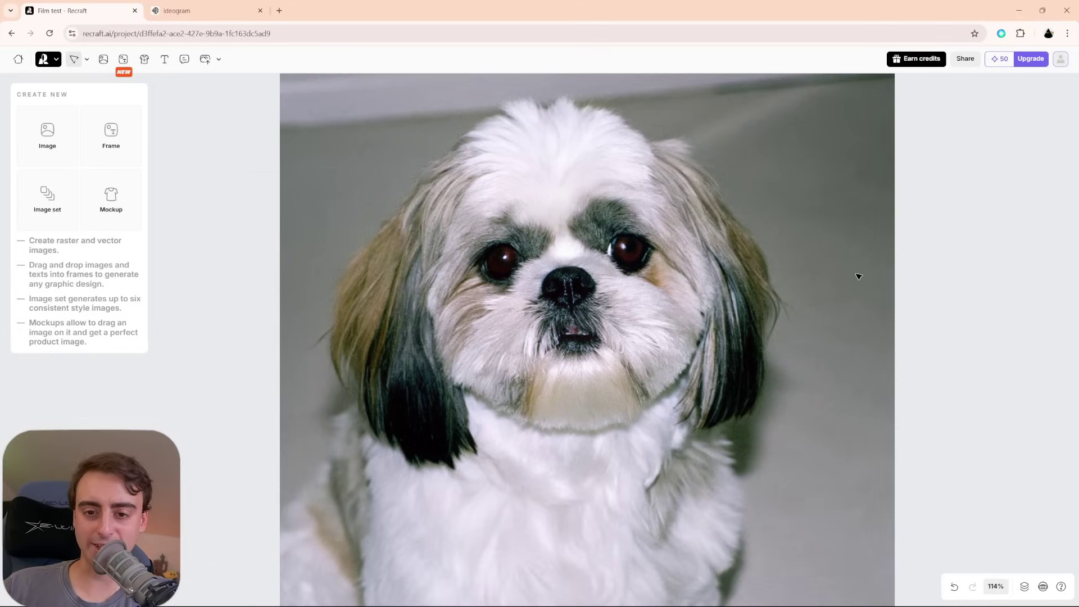
# Place the photo 017_20a.png beside the browser and compare its grain and colours with the shih tzu picture.
pyautogui.press('super')
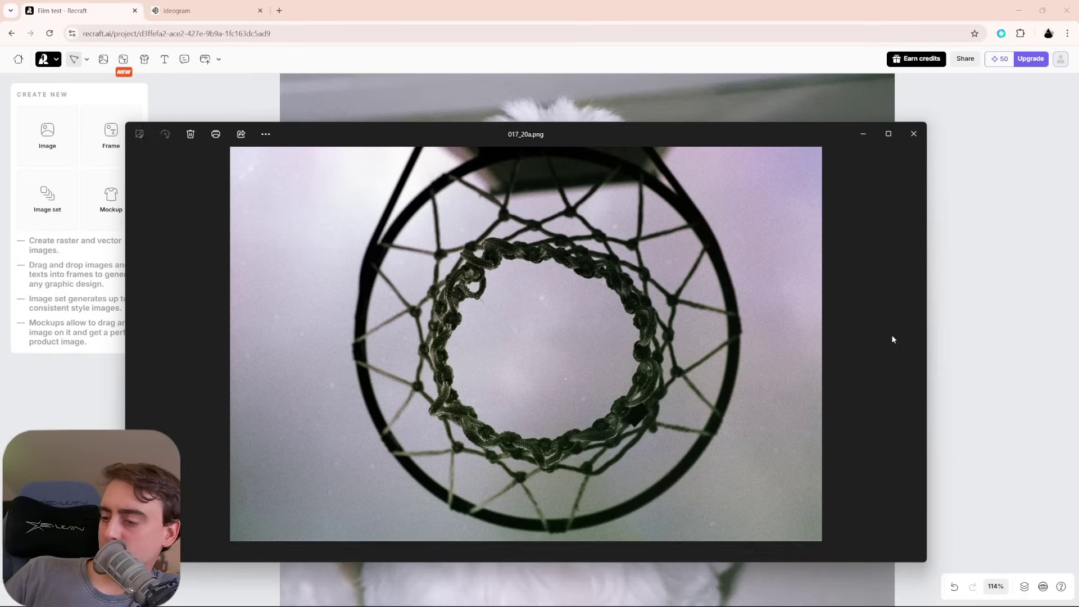
pyautogui.moveTo(554, 136); pyautogui.dragTo(955, 204)
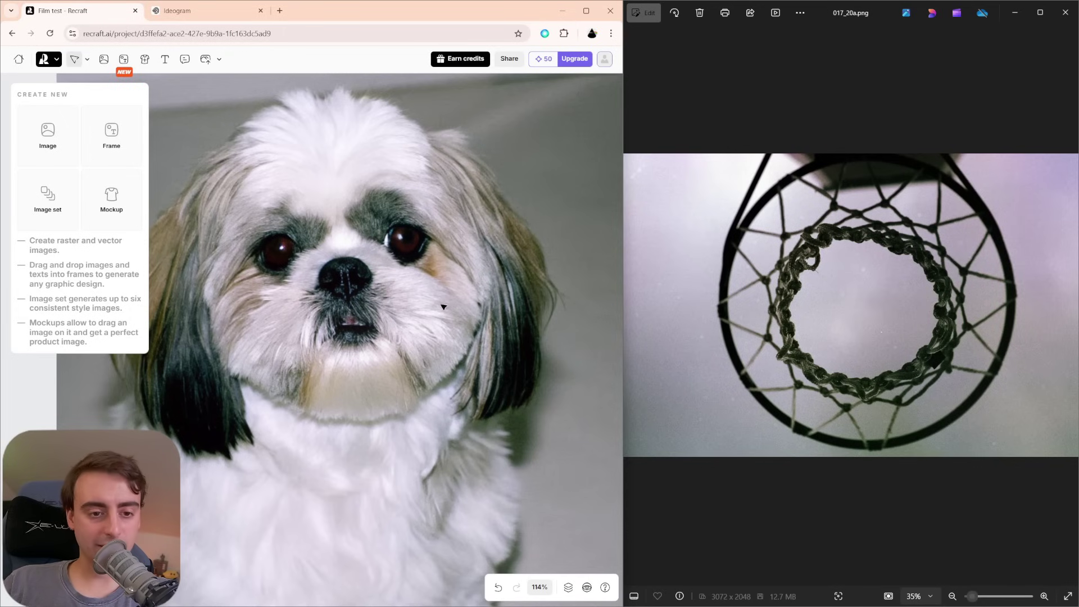
pyautogui.scroll(3, 525, 306)
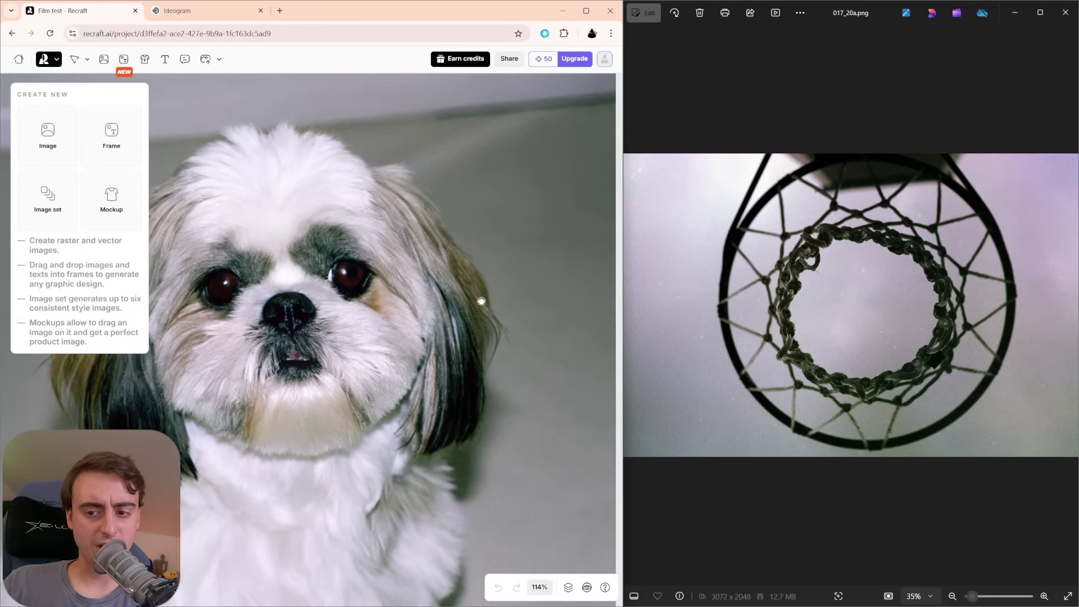
pyautogui.scroll(2, 846, 318)
pyautogui.scroll(1, 846, 317)
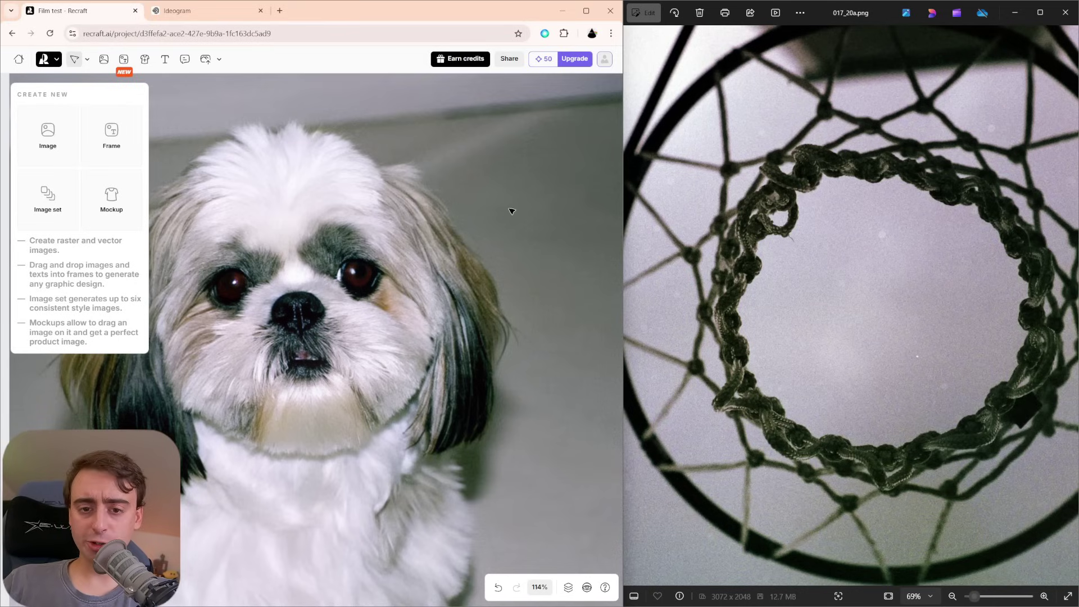
pyautogui.hscroll(-3, 493, 228)
pyautogui.scroll(-1, 493, 228)
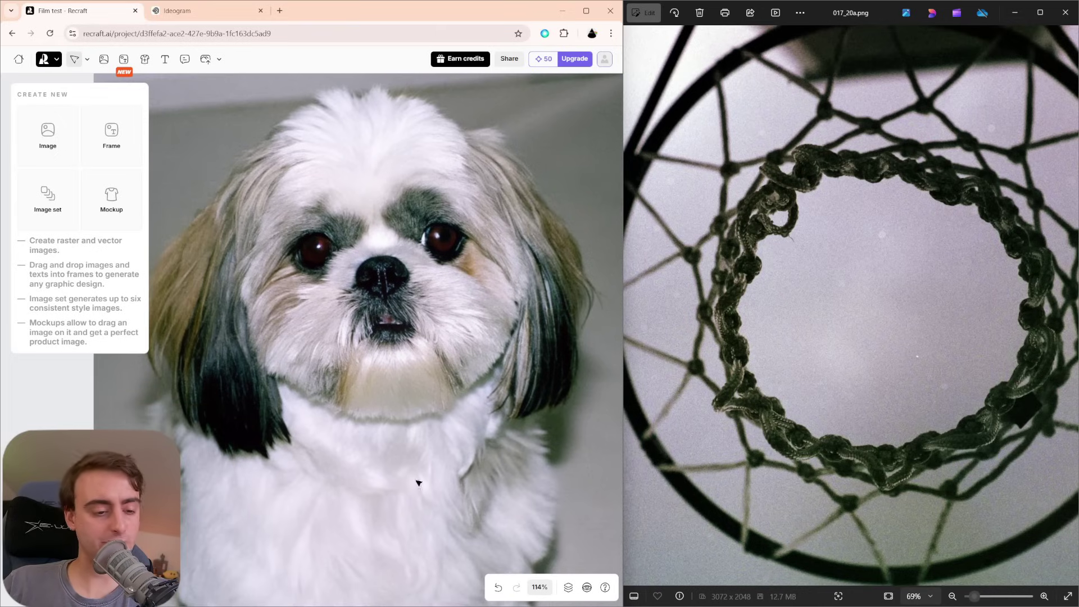
pyautogui.scroll(1, 697, 382)
pyautogui.hscroll(1, 697, 382)
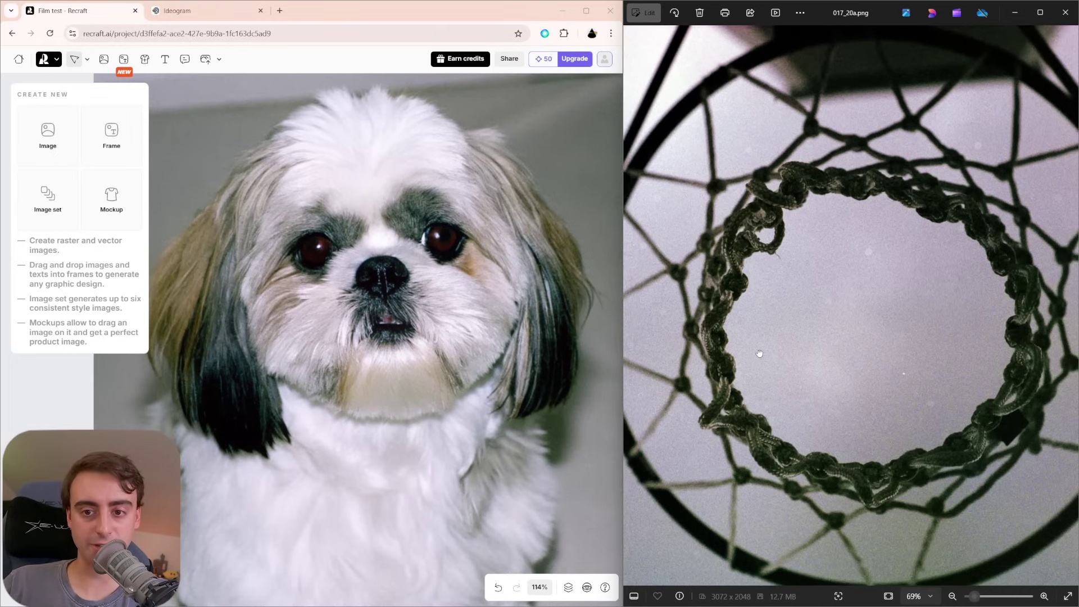
pyautogui.scroll(-1, 418, 401)
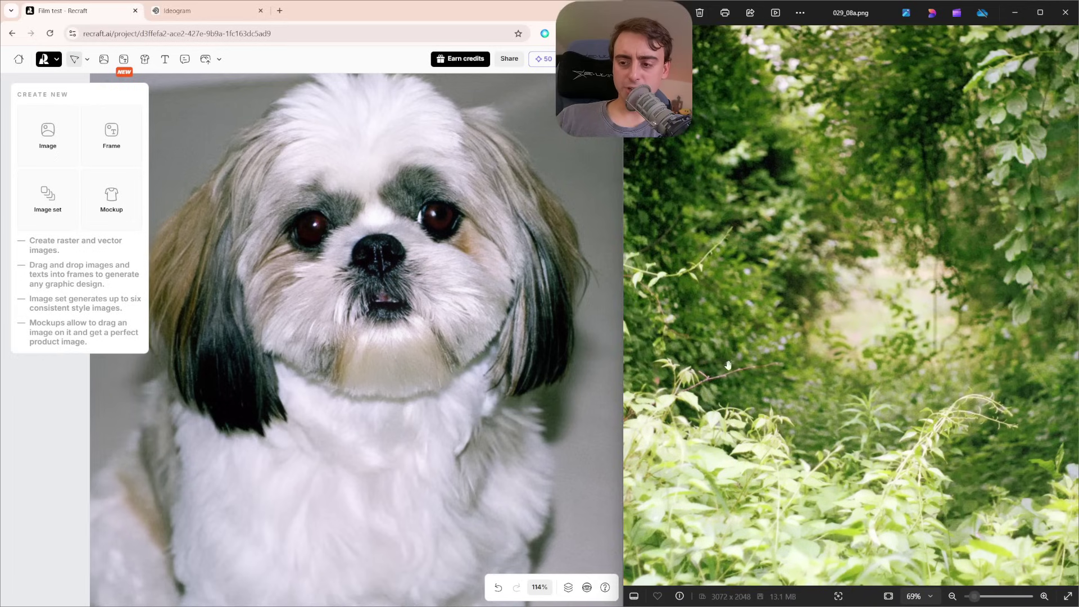
# Examine the foliage in the photo 029_08a.png next to the shih tzu picture.
pyautogui.moveTo(975, 365); pyautogui.dragTo(761, 352)
pyautogui.moveTo(818, 381); pyautogui.dragTo(1068, 307)
pyautogui.moveTo(647, 380); pyautogui.dragTo(703, 378)
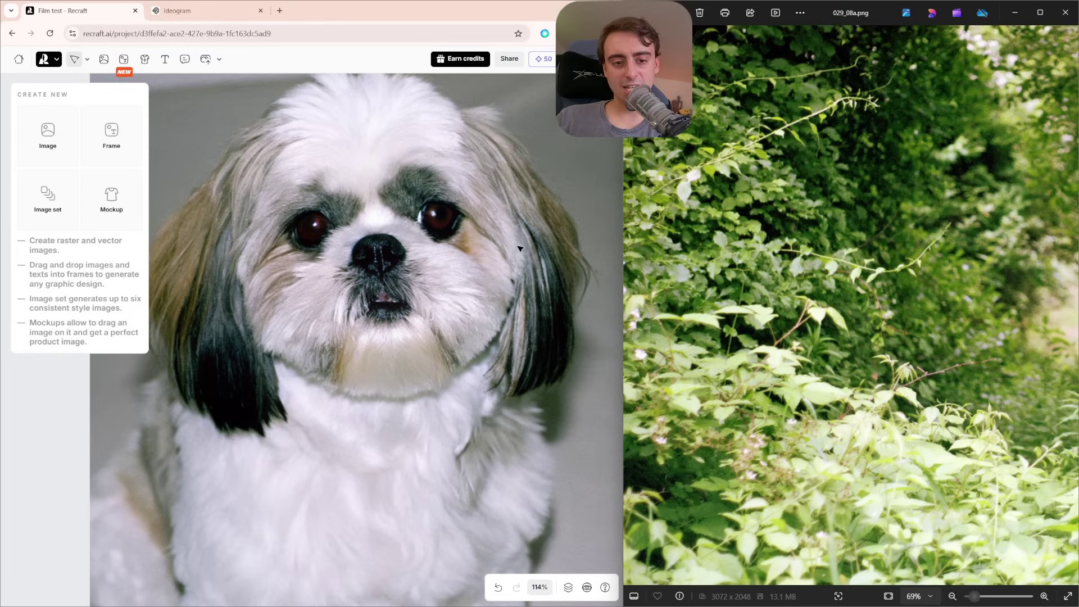
# Compare the grain and colours of the Iceland aurora picture with the reference photos 028_09a.png and 029_08a.png.
pyautogui.scroll(2, 405, 315)
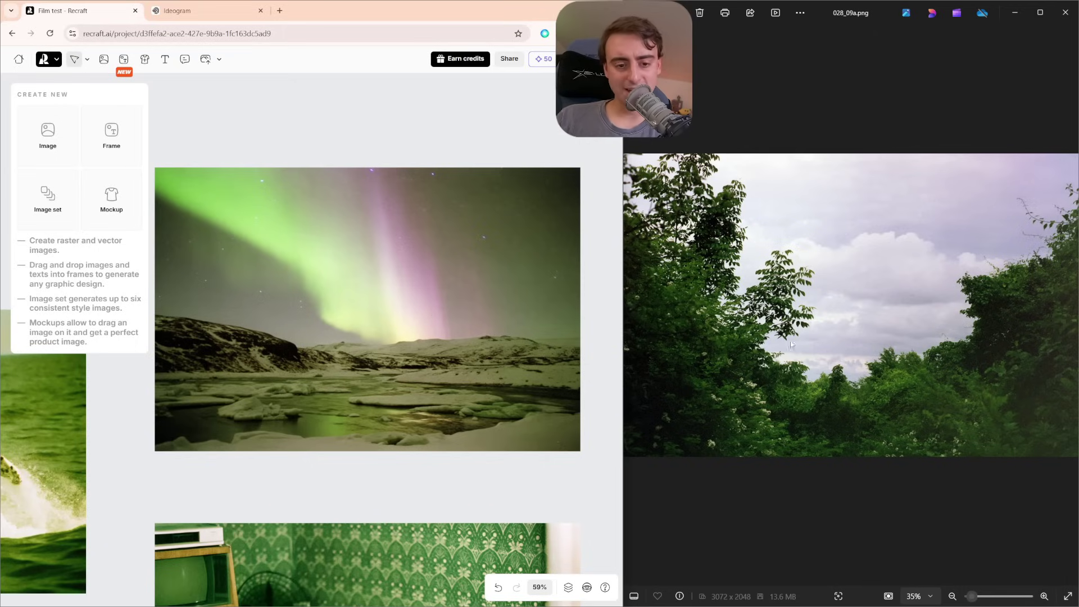
pyautogui.scroll(3, 792, 345)
pyautogui.scroll(5, 420, 321)
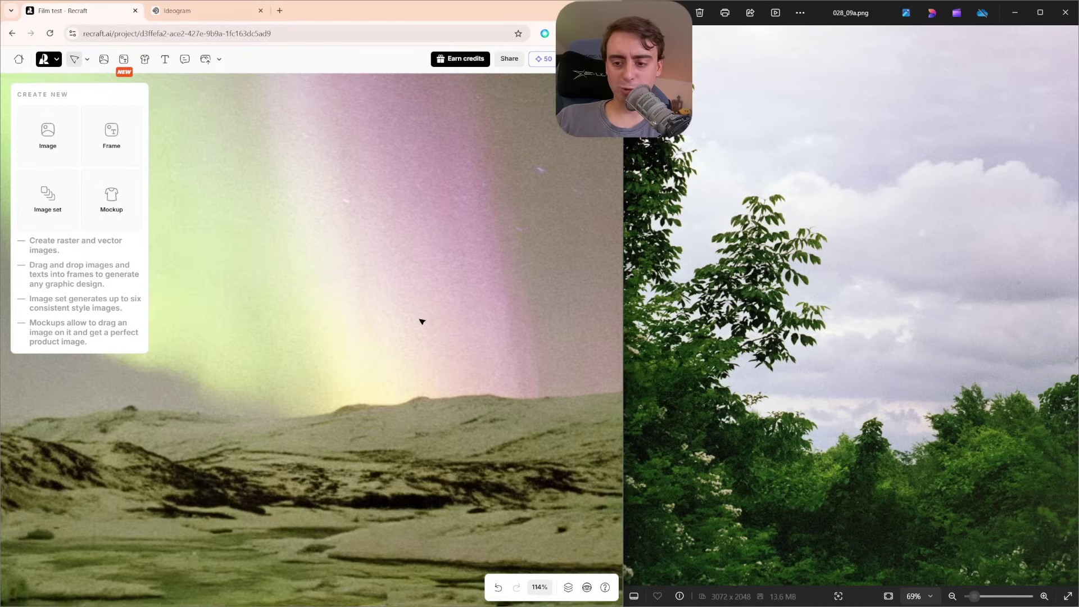
pyautogui.scroll(2, 793, 333)
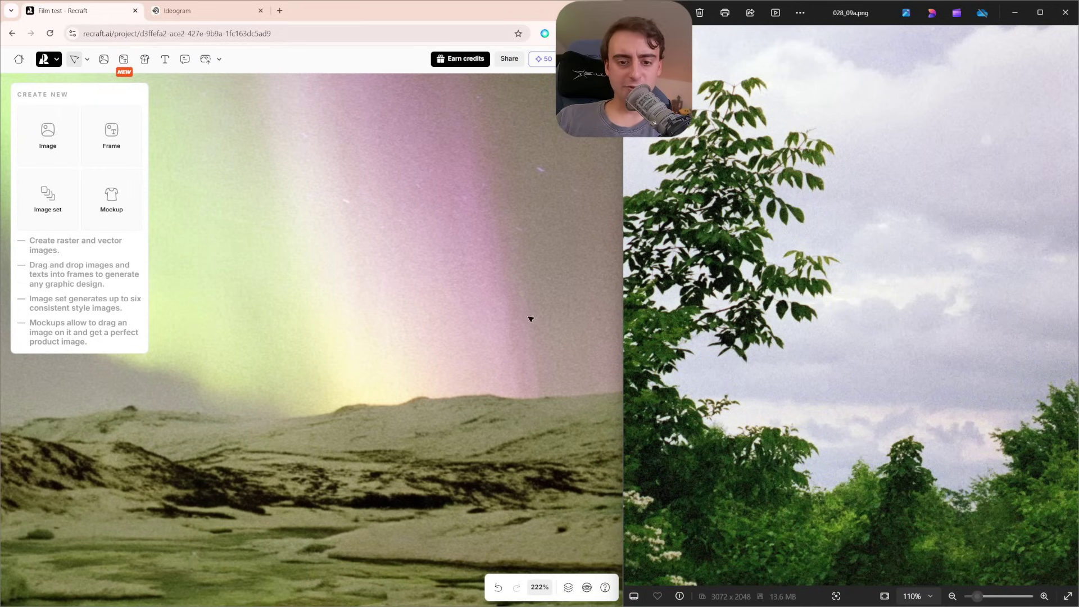
pyautogui.scroll(-3, 515, 316)
pyautogui.scroll(3, 512, 315)
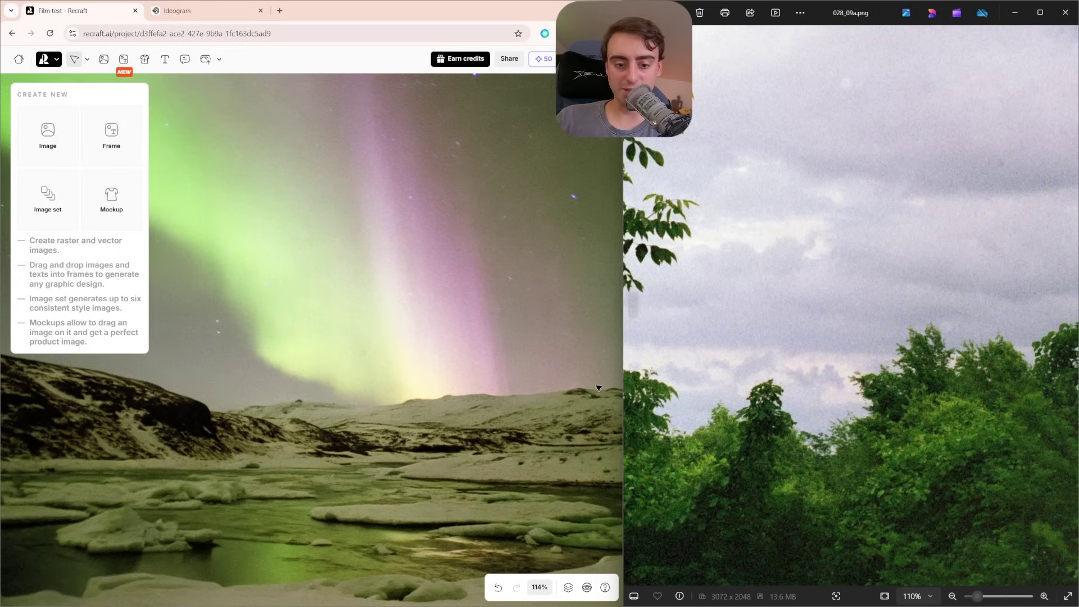
pyautogui.moveTo(419, 361)
pyautogui.mouseDown()
pyautogui.moveTo(467, 371)
pyautogui.moveTo(525, 362)
pyautogui.moveTo(474, 386)
pyautogui.moveTo(397, 354)
pyautogui.moveTo(422, 360)
pyautogui.mouseUp()
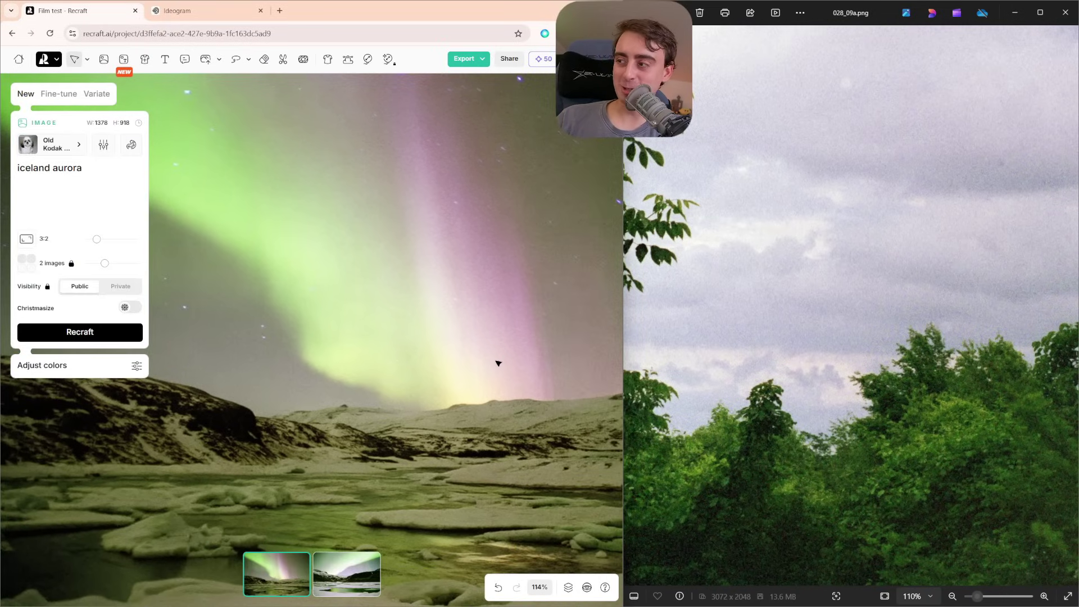
pyautogui.scroll(-3, 872, 360)
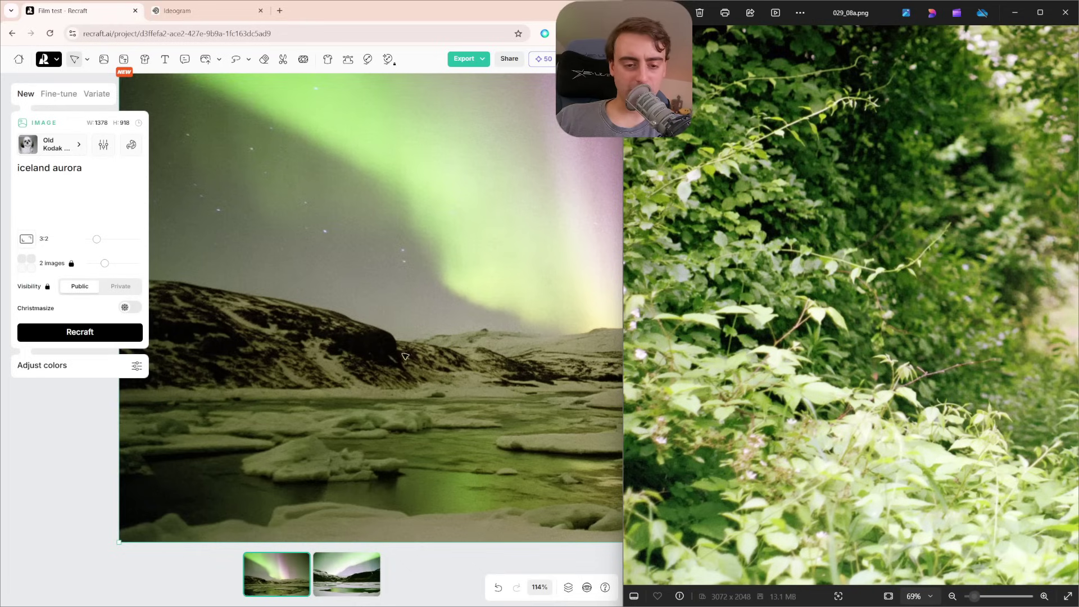
pyautogui.moveTo(405, 359)
pyautogui.mouseDown()
pyautogui.moveTo(413, 326)
pyautogui.moveTo(414, 353)
pyautogui.mouseUp()
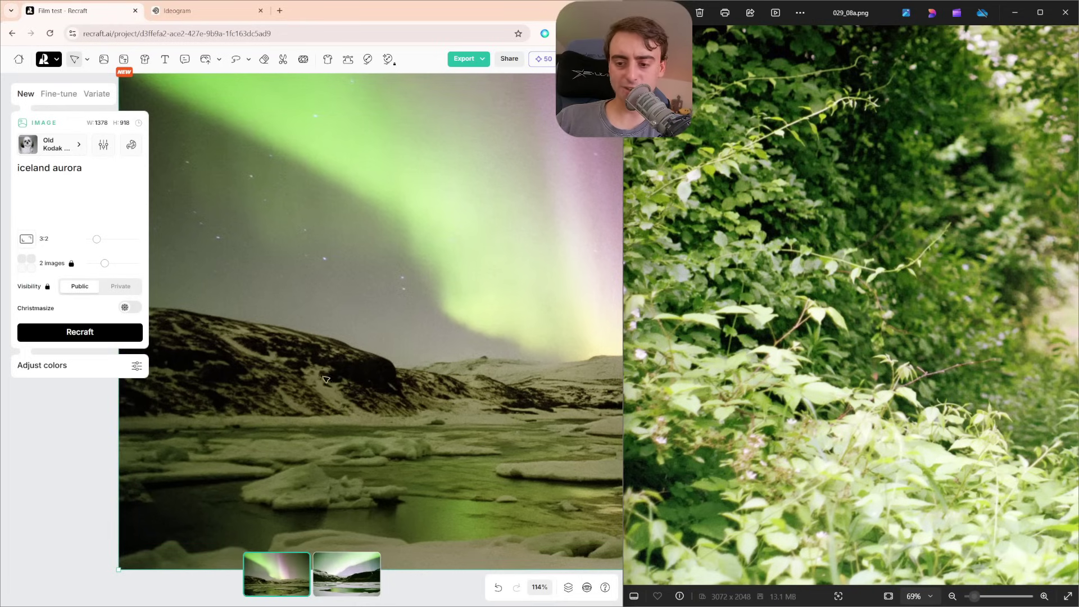
# Inspect the Iceland aurora picture's sky, stars and icy shoreline up close and as a whole beside the photo 029_08a.png.
pyautogui.hscroll(-3, 253, 344)
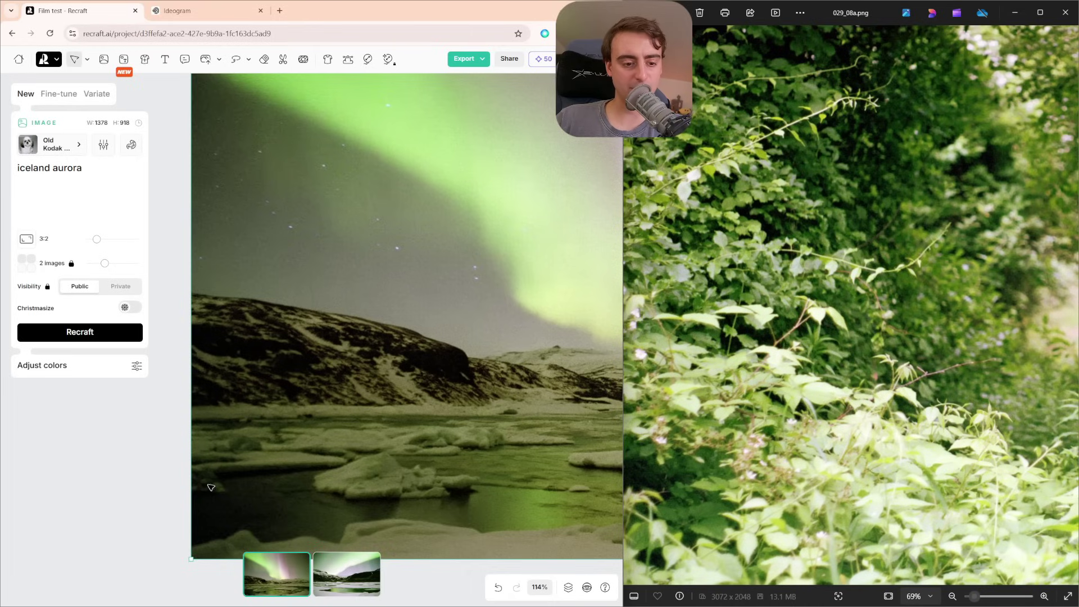
pyautogui.hscroll(3, 472, 373)
pyautogui.scroll(-1, 472, 373)
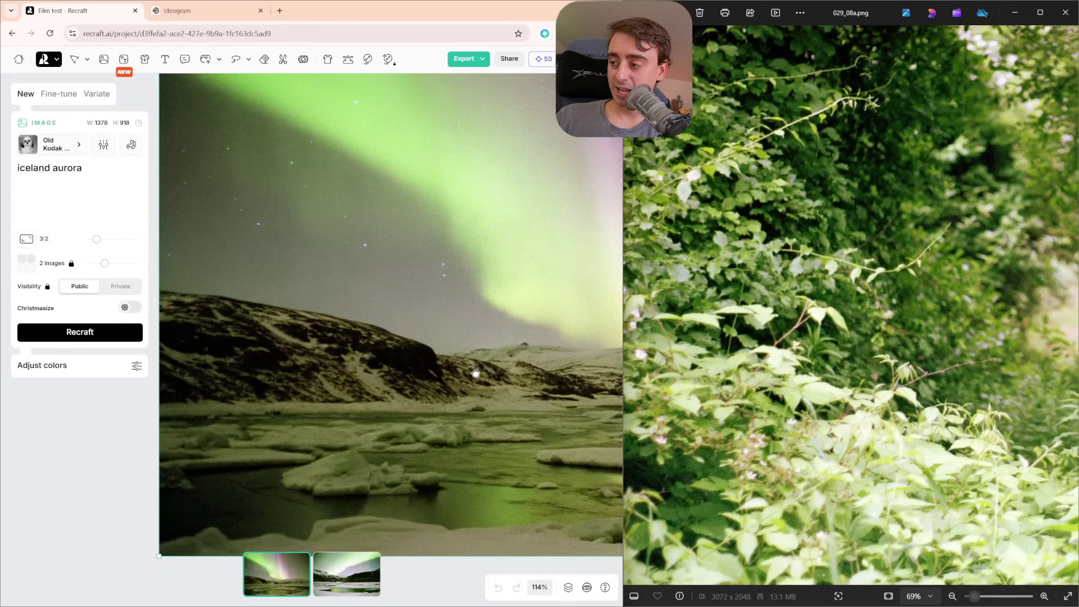
pyautogui.press('v')
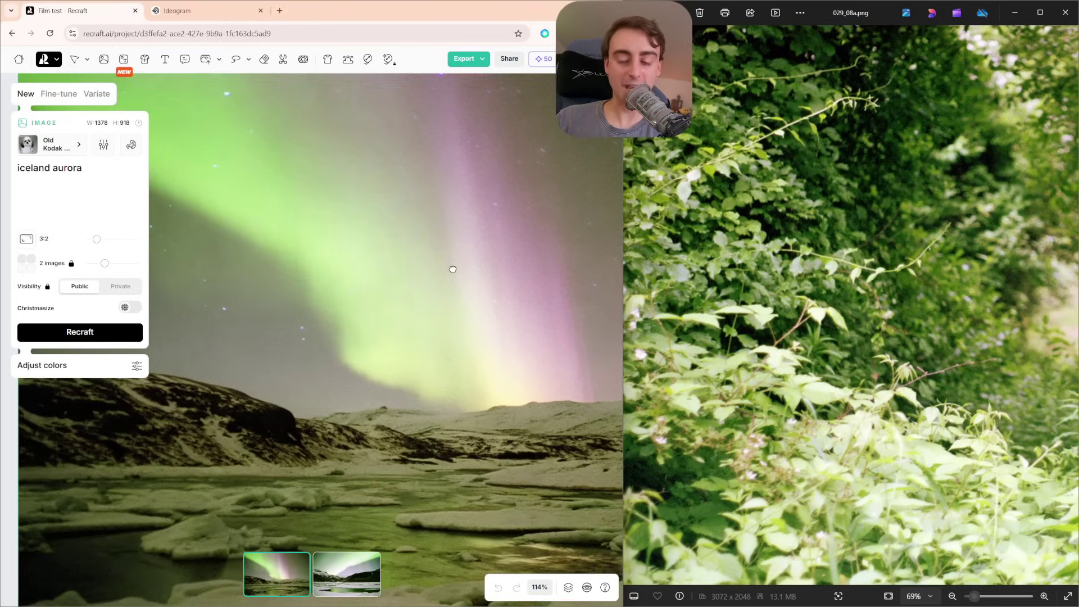
pyautogui.scroll(-5, 472, 287)
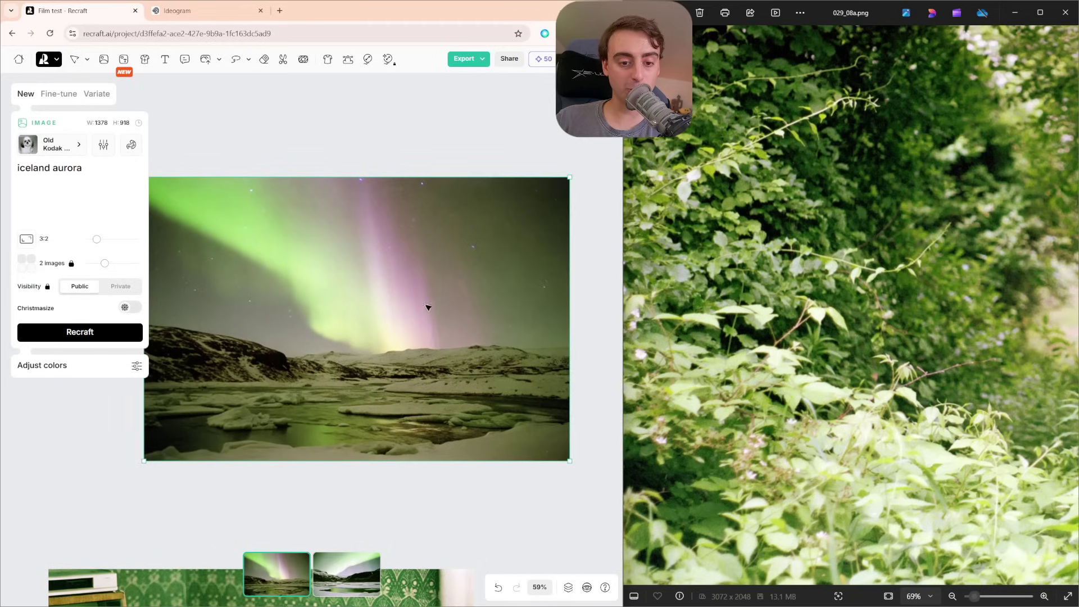
pyautogui.click(477, 170)
pyautogui.moveTo(435, 248); pyautogui.dragTo(452, 239)
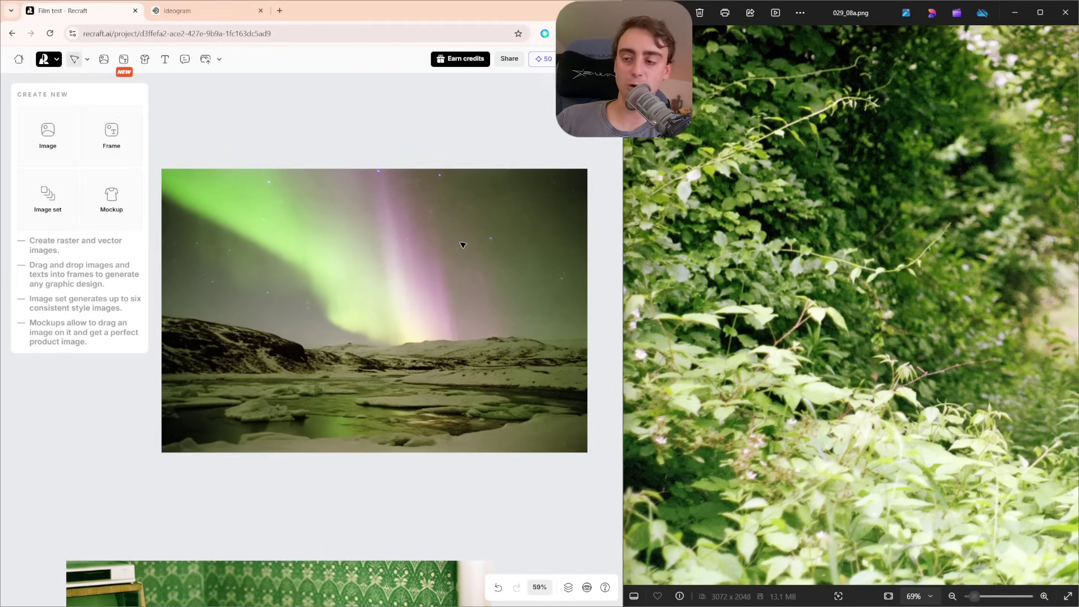
pyautogui.scroll(5, 488, 243)
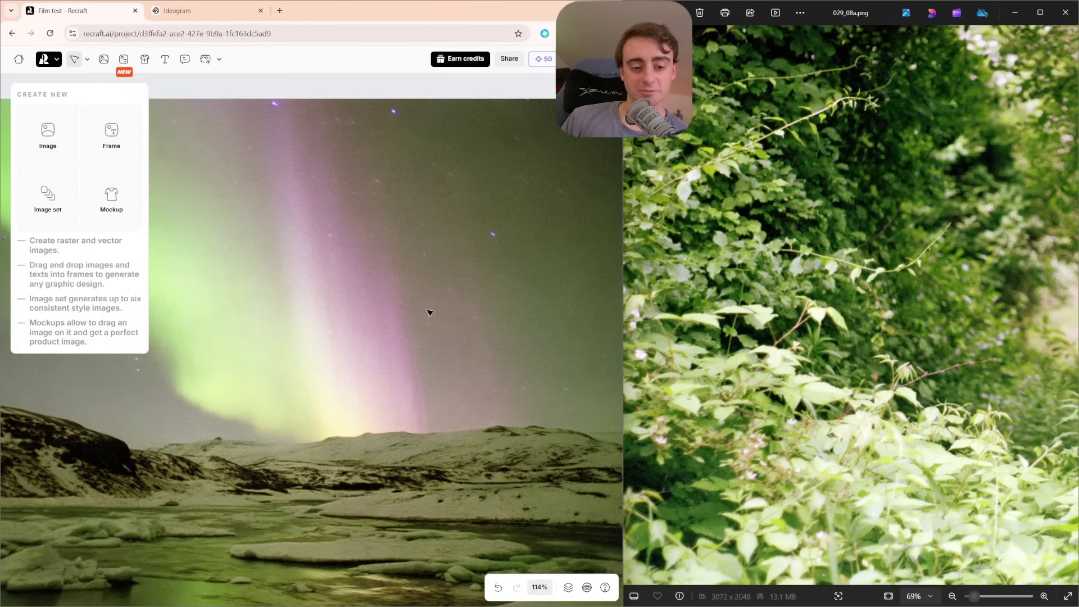
pyautogui.scroll(-5, 446, 312)
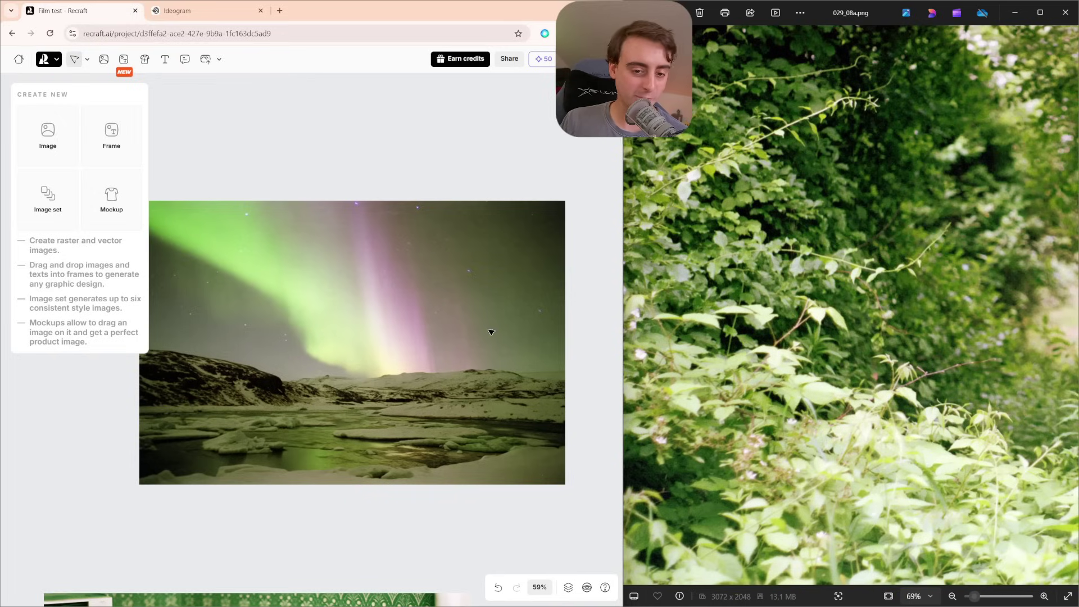
pyautogui.hscroll(-3, 451, 229)
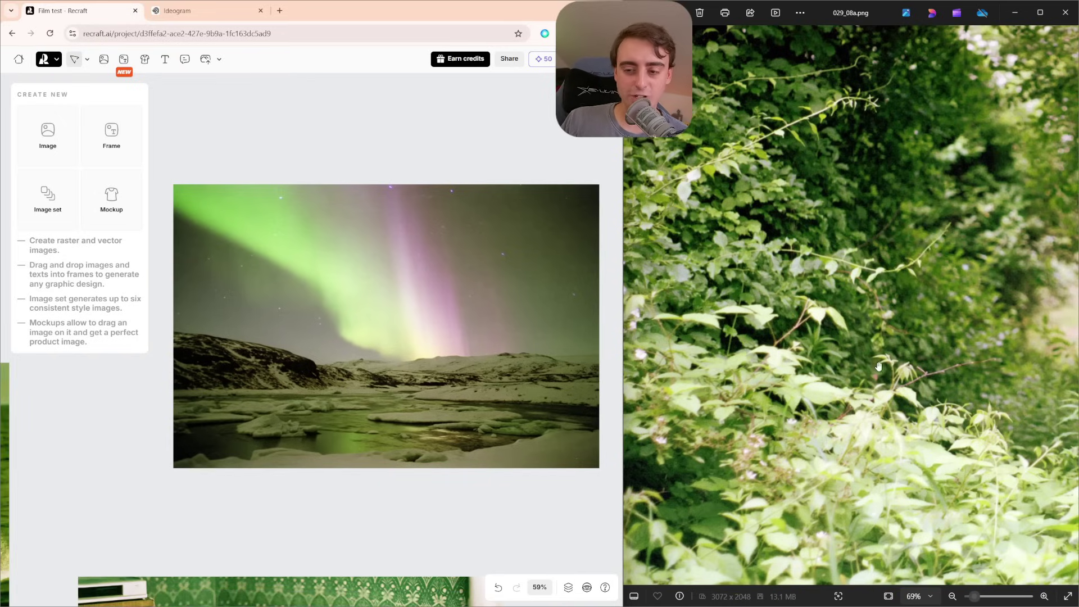
# Check the prompt and style of the orange tabby and black kitten picture and examine both cats up close.
pyautogui.scroll(-4, 698, 319)
pyautogui.click(637, 307)
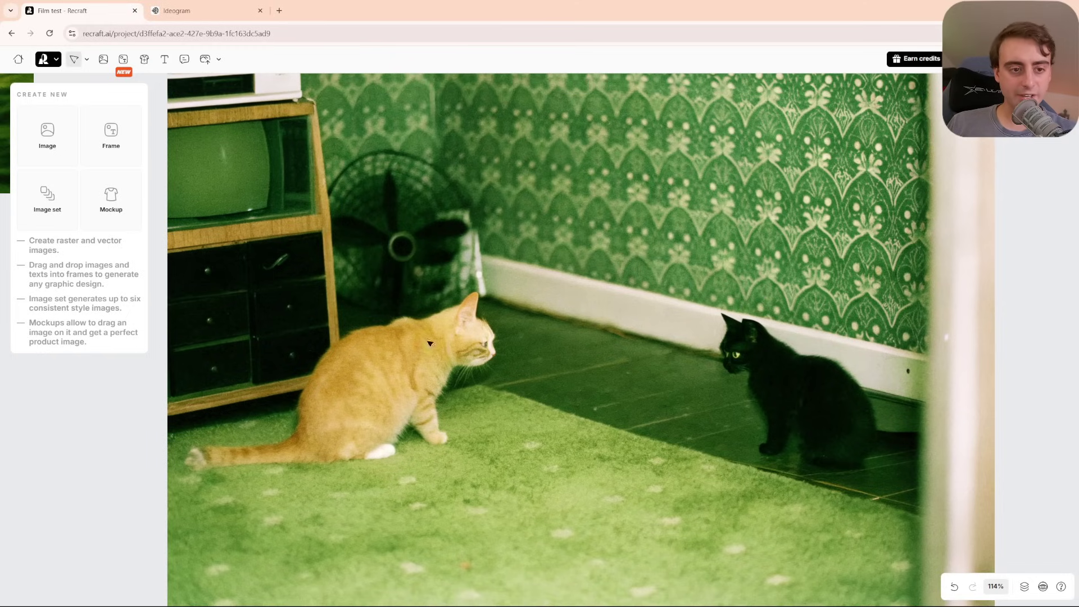
pyautogui.click(656, 379)
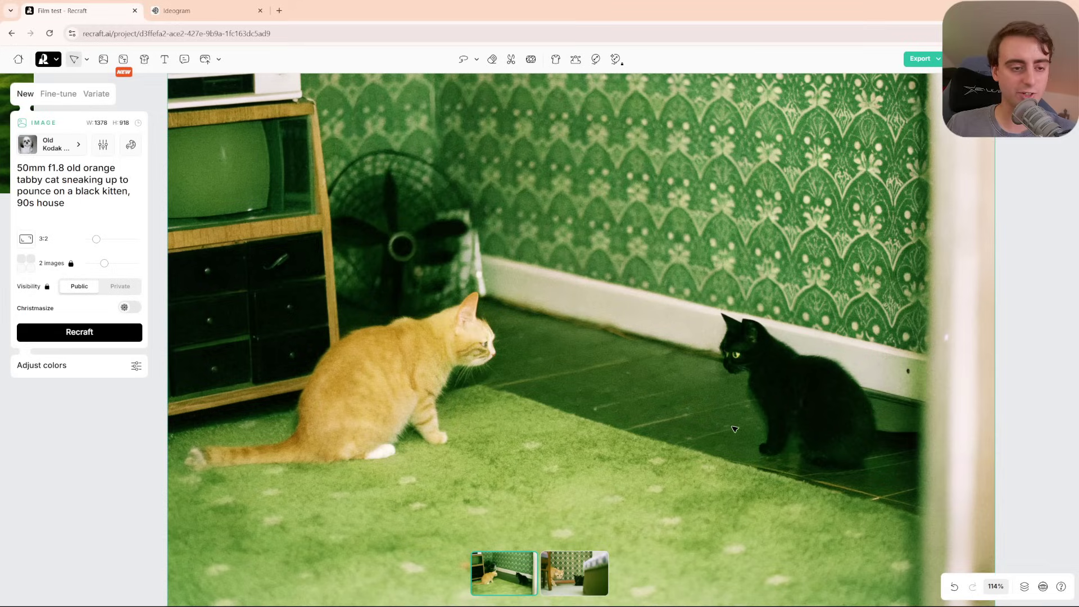
pyautogui.scroll(5, 467, 363)
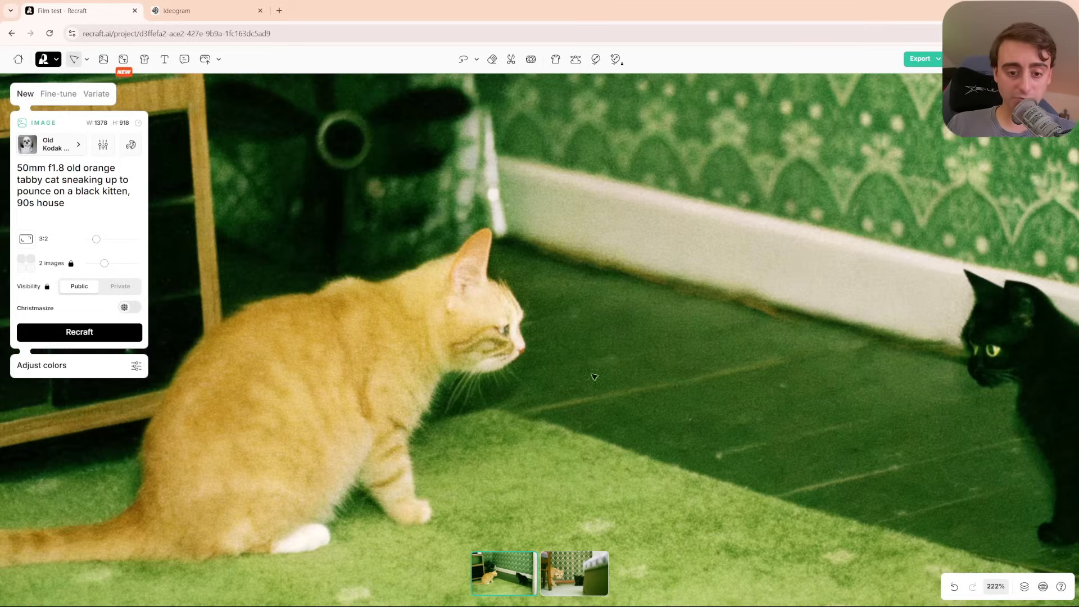
pyautogui.moveTo(753, 384); pyautogui.dragTo(862, 344)
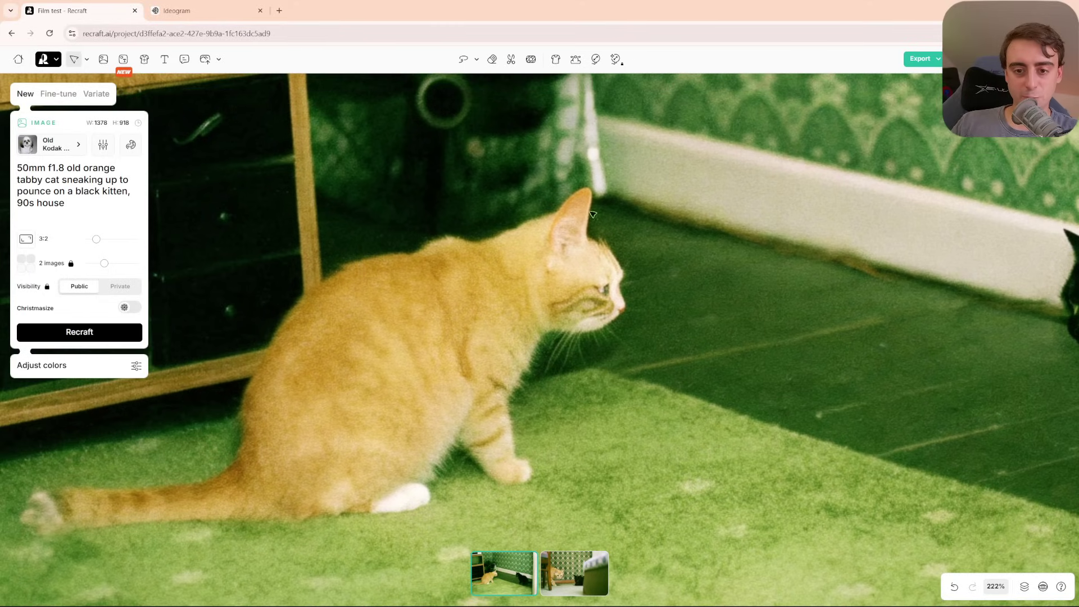
pyautogui.moveTo(772, 301); pyautogui.dragTo(495, 268)
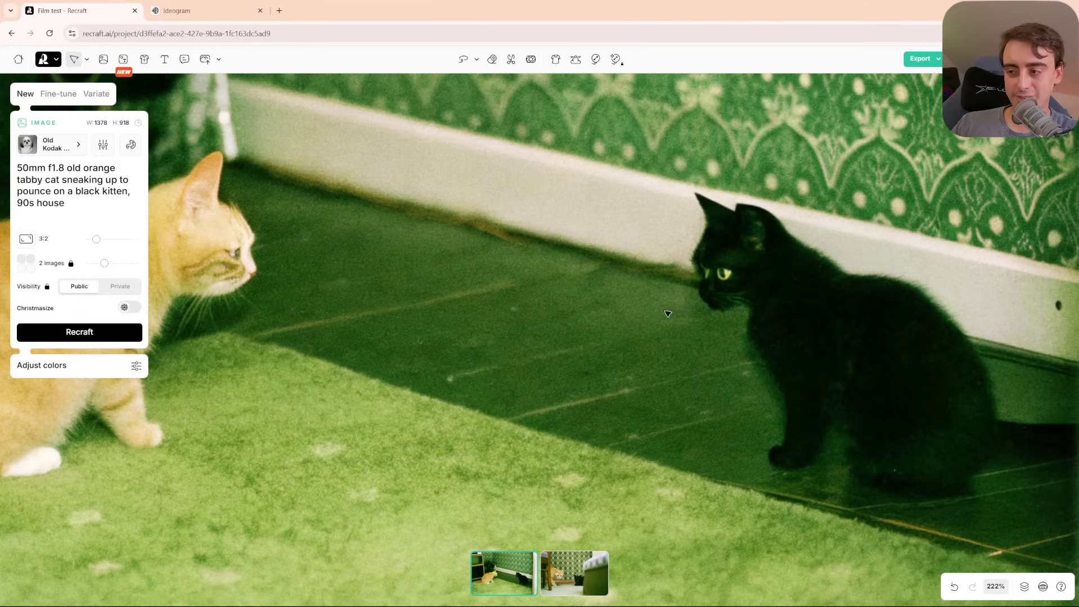
pyautogui.hotkey('shift', '2')
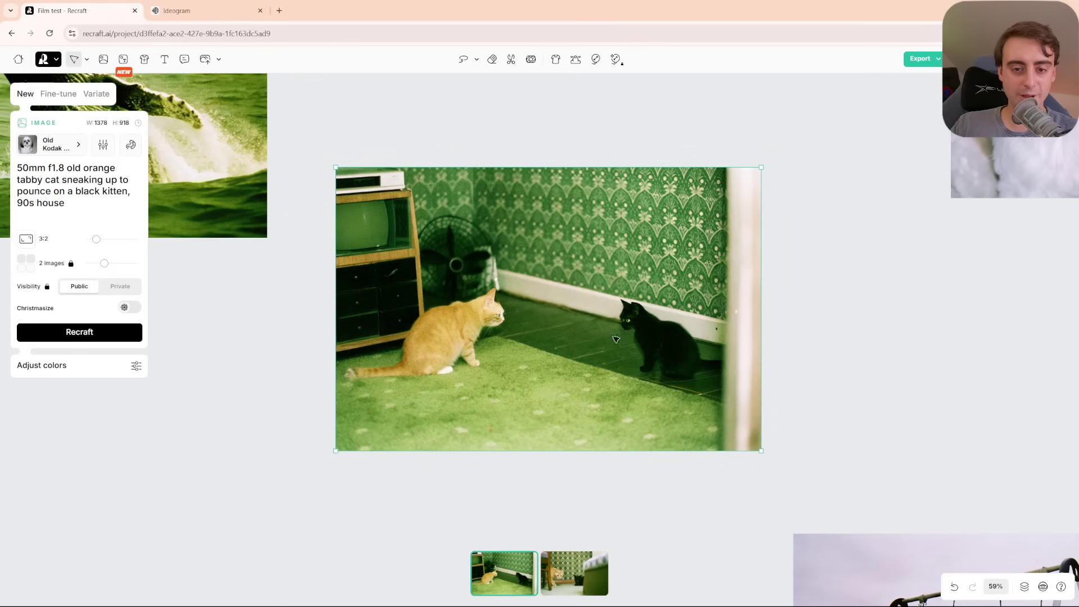
# Find the breaching whale picture on the canvas, enlarge it and check its prompt and style.
pyautogui.scroll(5, 585, 337)
pyautogui.moveTo(586, 338); pyautogui.dragTo(558, 424)
pyautogui.scroll(-4, 558, 424)
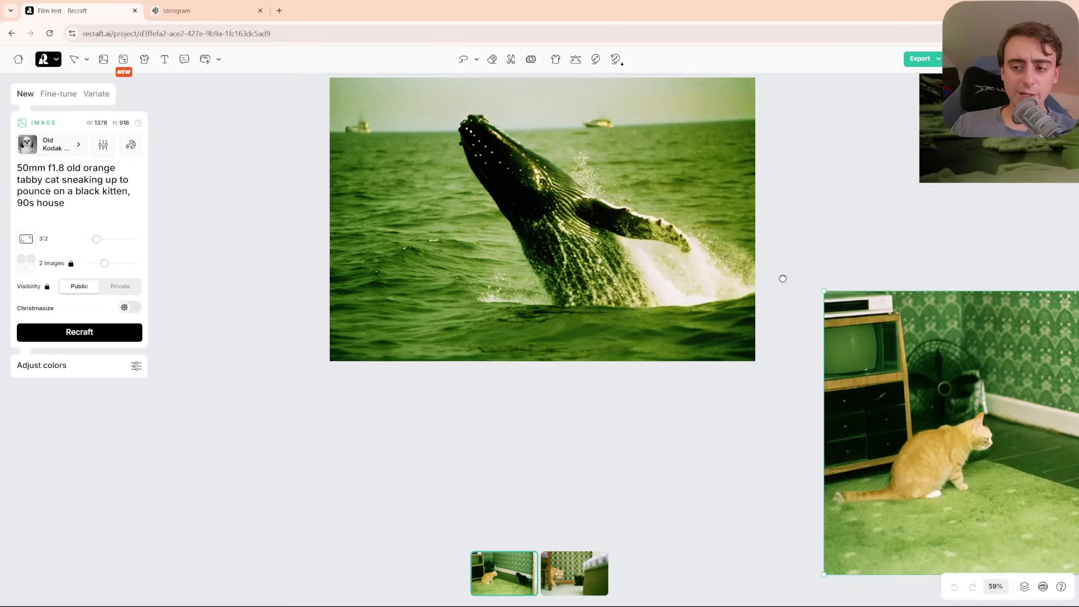
pyautogui.moveTo(783, 280); pyautogui.dragTo(810, 364)
pyautogui.scroll(2, 790, 368)
pyautogui.moveTo(717, 354); pyautogui.dragTo(931, 434)
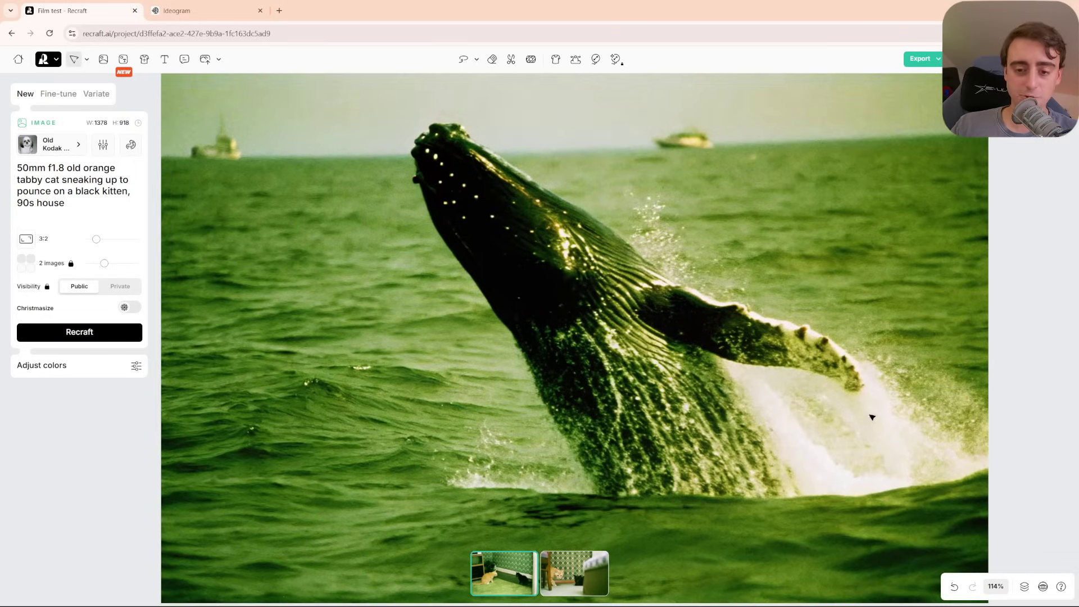
pyautogui.click(899, 412)
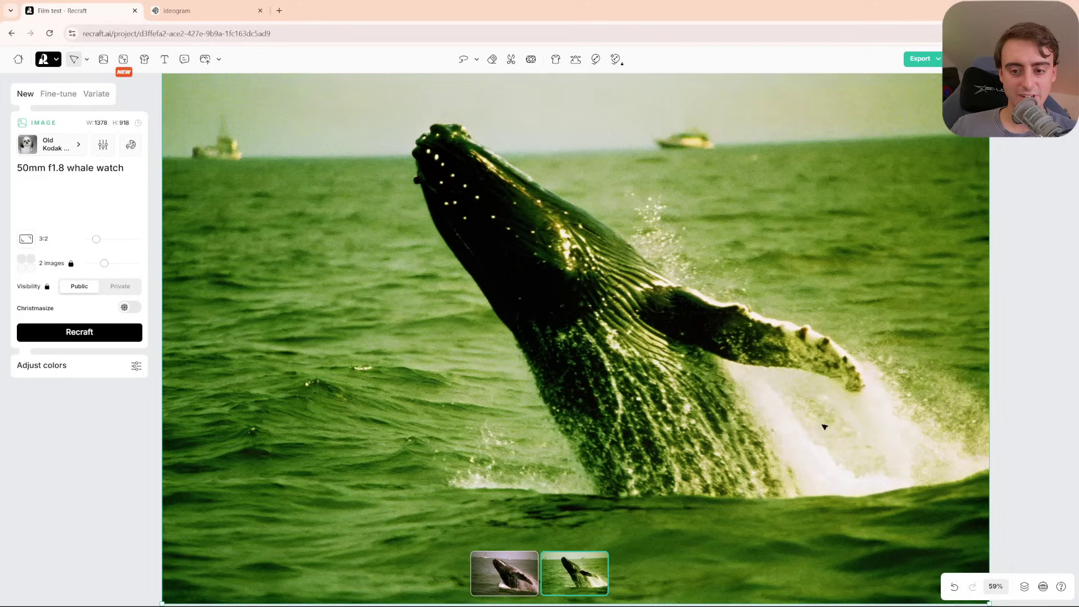
pyautogui.moveTo(956, 415); pyautogui.dragTo(925, 439)
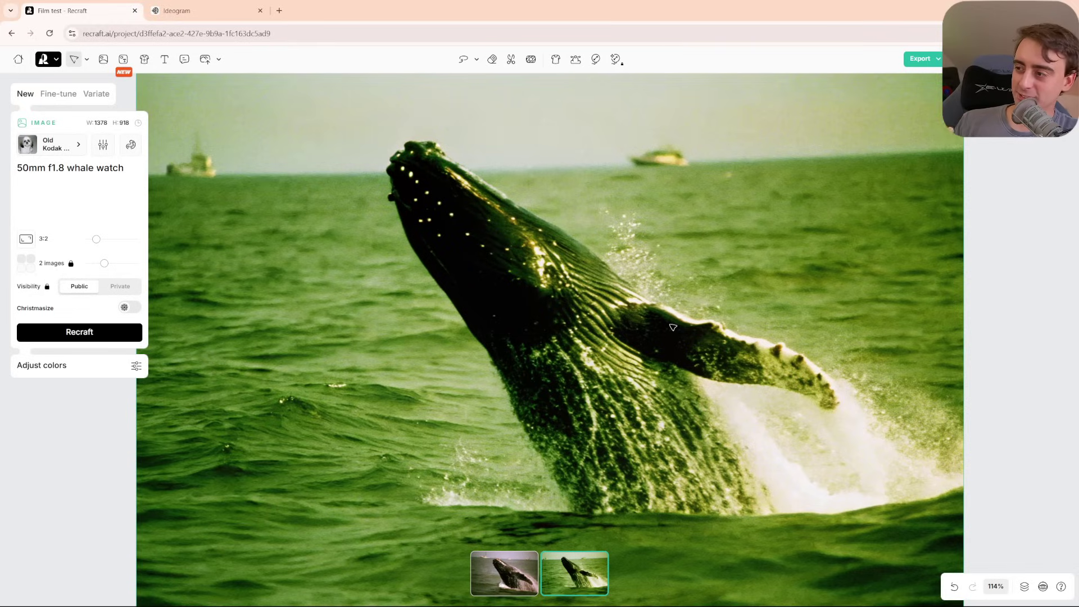
# Examine the grain and colours across the whale picture, from the sky and boats down to the water.
pyautogui.scroll(1, 798, 247)
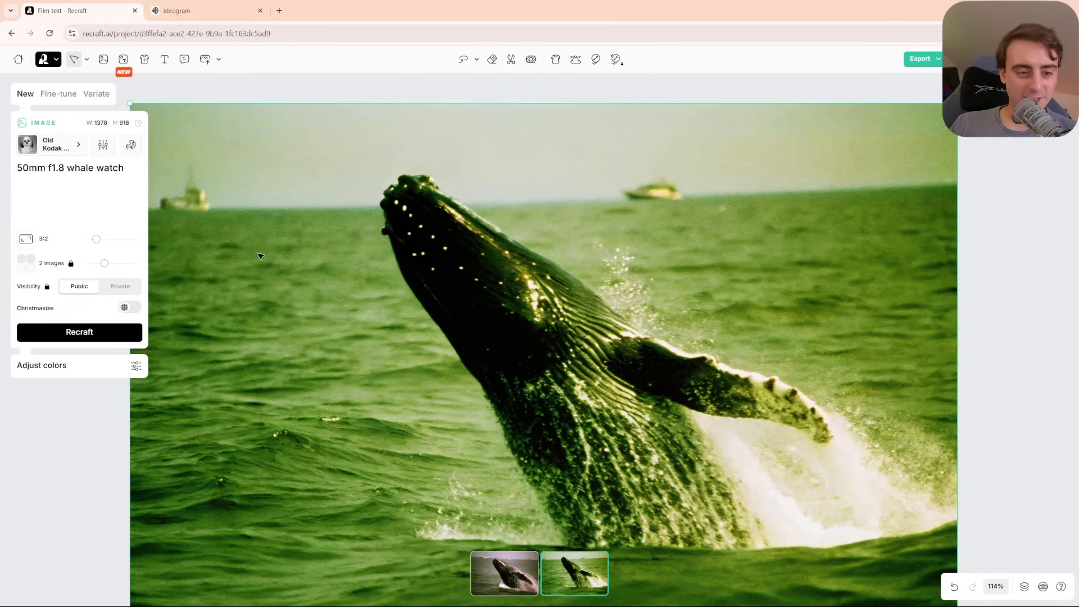
pyautogui.scroll(-2, 247, 221)
pyautogui.hscroll(2, 248, 222)
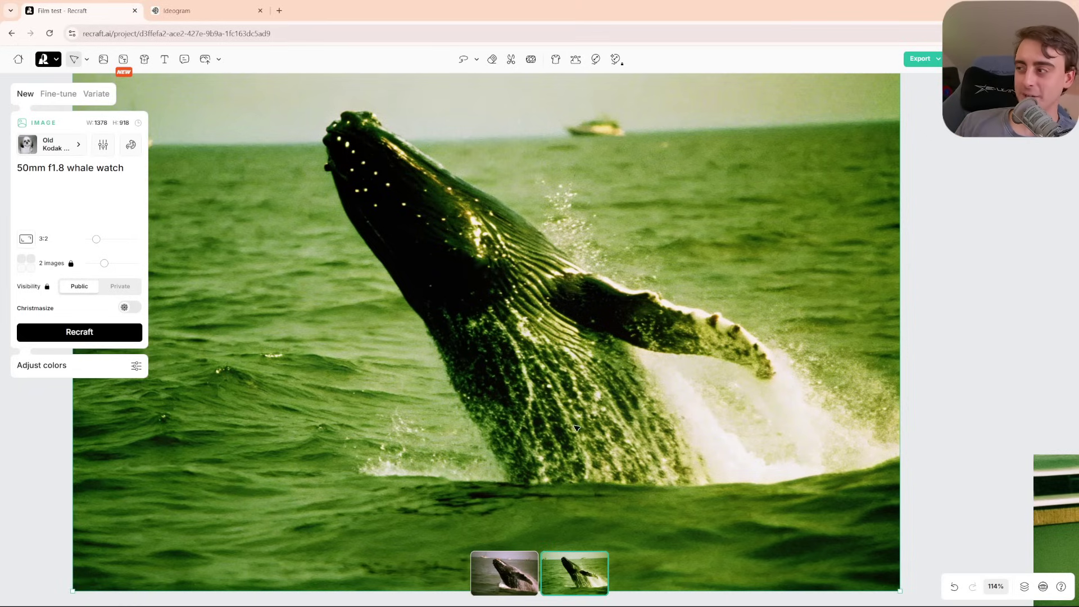
pyautogui.hscroll(-3, 612, 443)
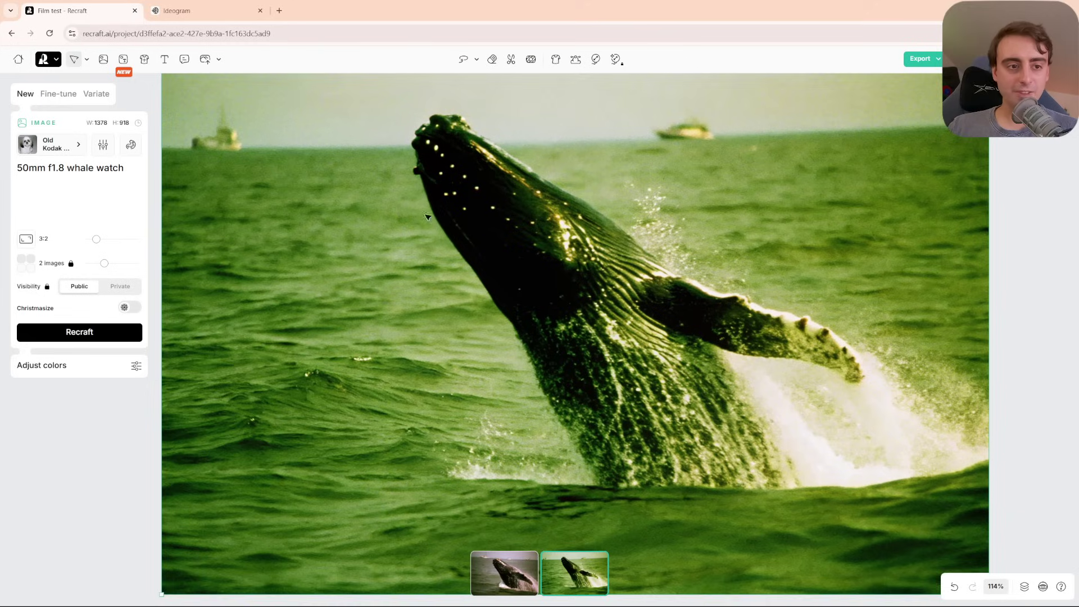
pyautogui.scroll(2, 428, 216)
pyautogui.hscroll(-1, 427, 216)
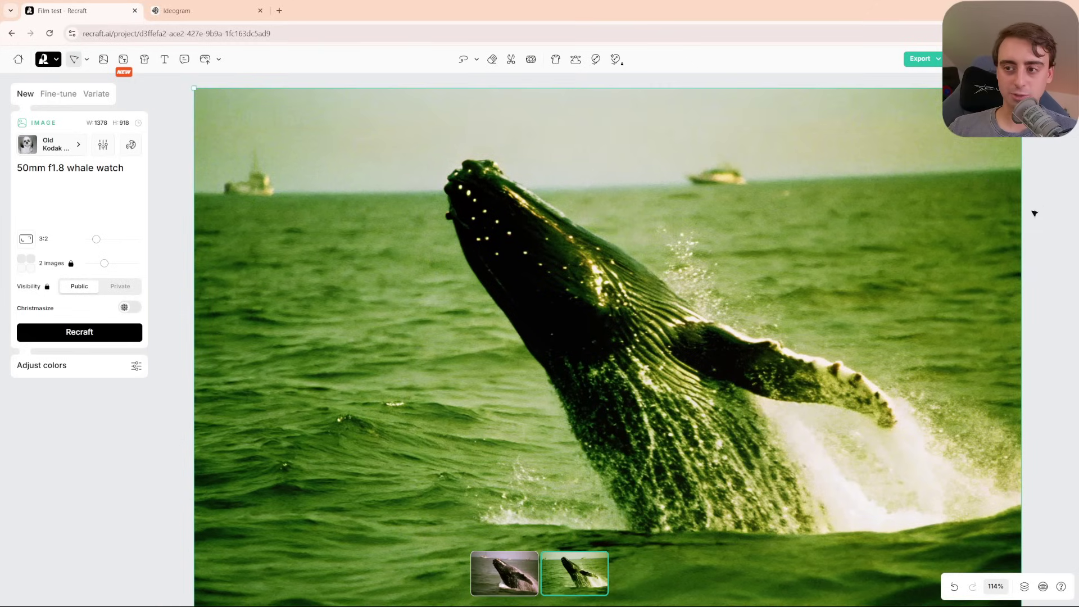
pyautogui.scroll(-3, 1018, 231)
pyautogui.hscroll(1, 1018, 232)
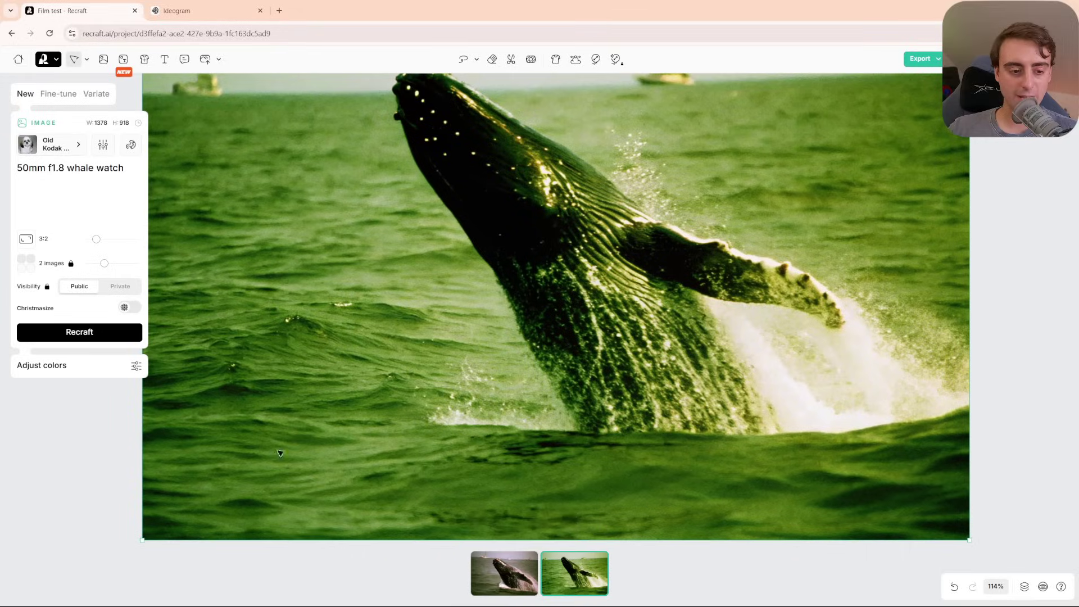
# Compare the overall look of the whale picture with the neighbouring aurora, cat and shih tzu pictures.
pyautogui.scroll(-3, 964, 486)
pyautogui.moveTo(925, 410); pyautogui.dragTo(666, 380)
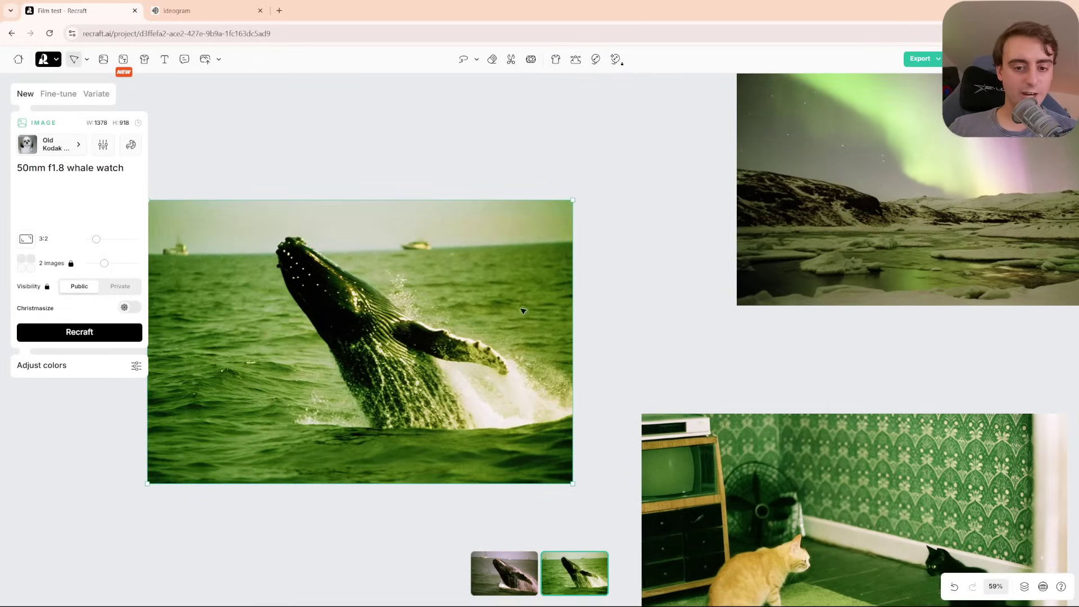
pyautogui.moveTo(810, 323); pyautogui.dragTo(602, 369)
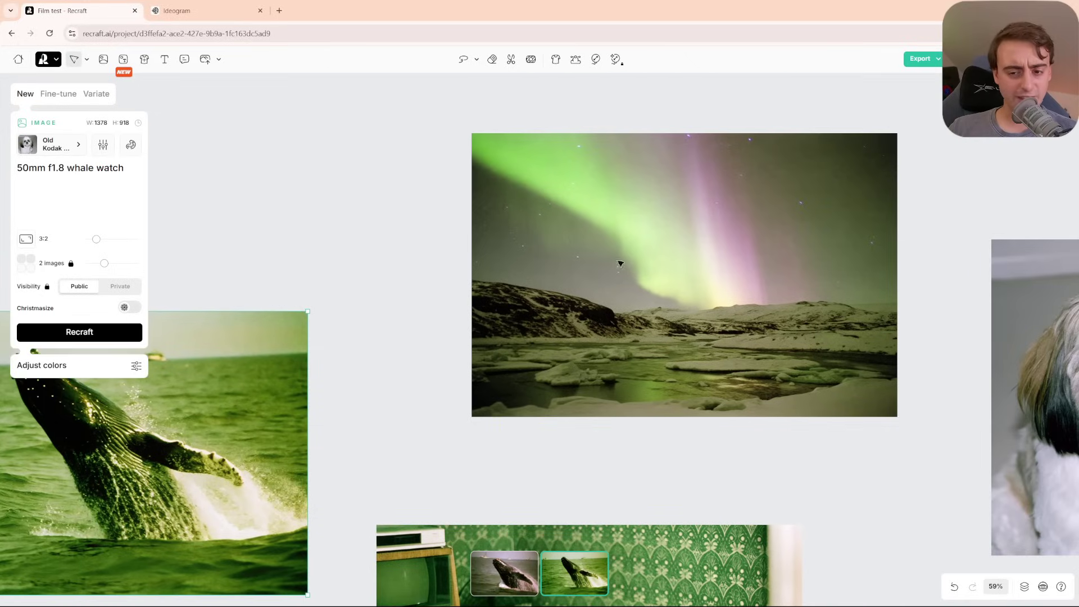
pyautogui.moveTo(889, 402); pyautogui.dragTo(395, 294)
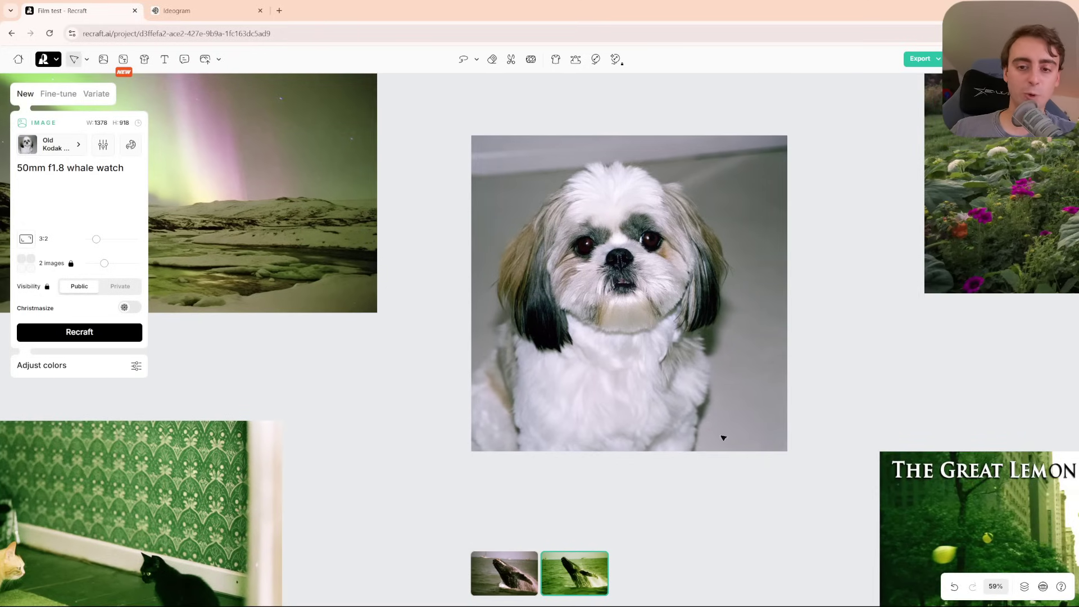
# Check the prompt of the picture with two white-clad aliens at the swing set and examine it up close.
pyautogui.moveTo(682, 505); pyautogui.dragTo(615, 33)
pyautogui.click(399, 246)
pyautogui.hotkey('shift', '2')
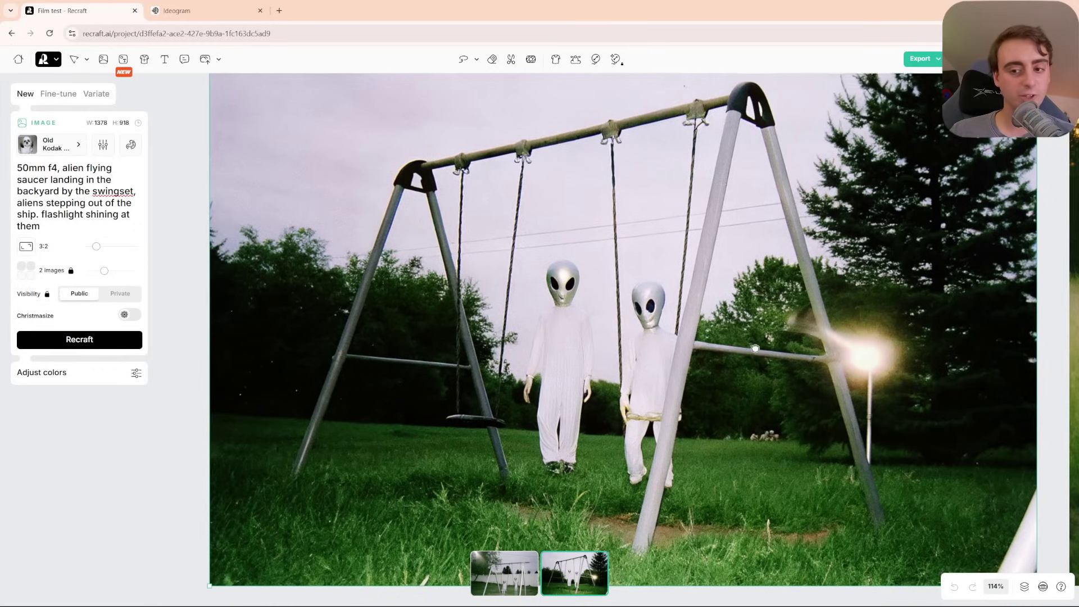
pyautogui.moveTo(756, 348); pyautogui.dragTo(685, 369)
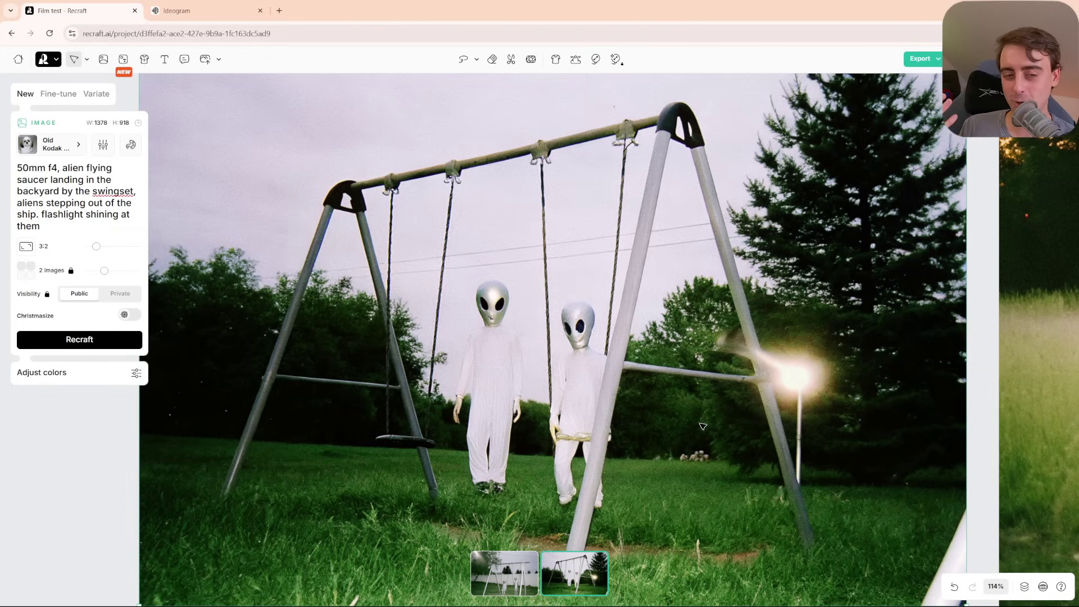
pyautogui.hscroll(1, 703, 426)
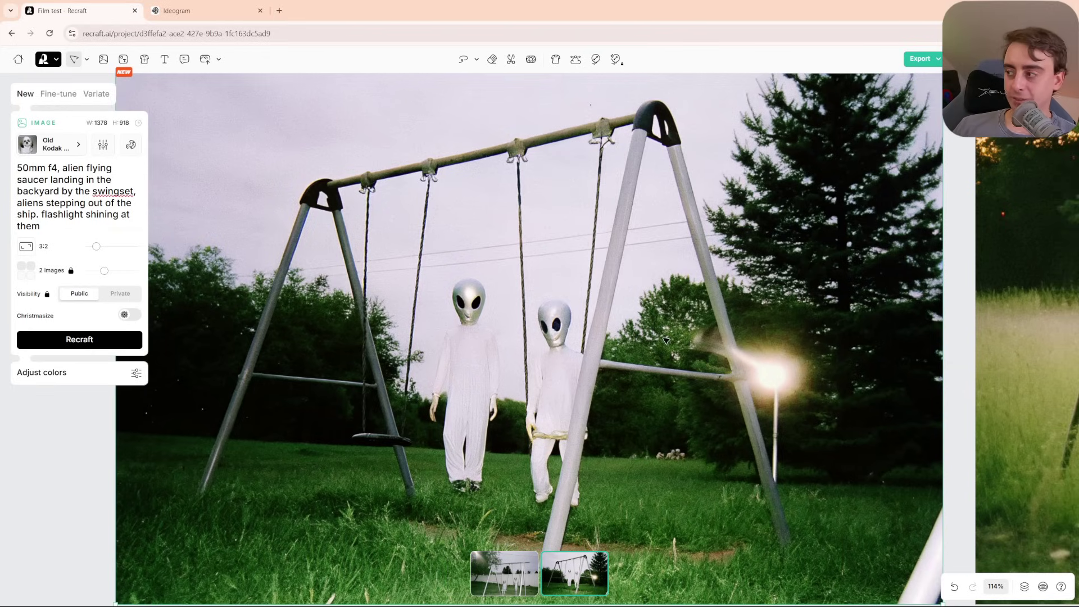
# Check the prompt of the neighbouring picture of aliens in tall grass by the swing set and examine its film look.
pyautogui.hscroll(12, 783, 326)
pyautogui.click(580, 325)
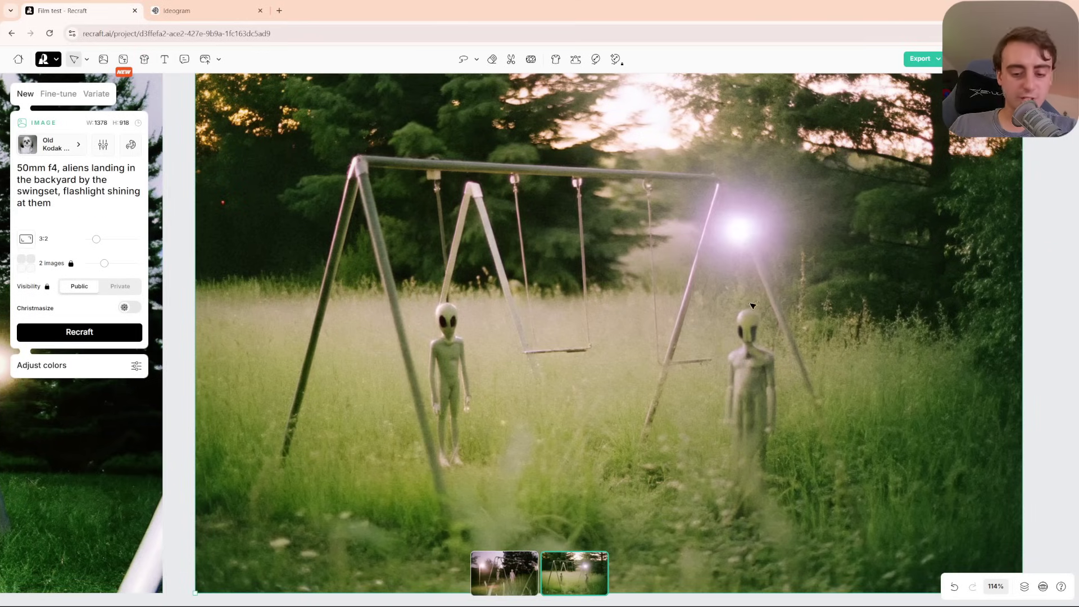
pyautogui.scroll(1, 1043, 282)
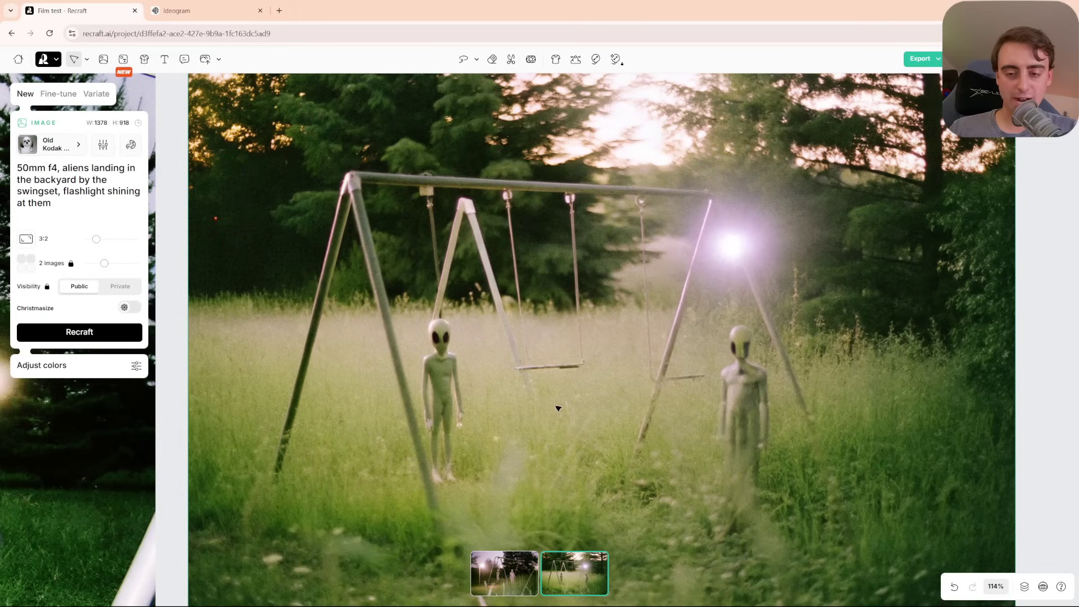
pyautogui.scroll(-1, 485, 279)
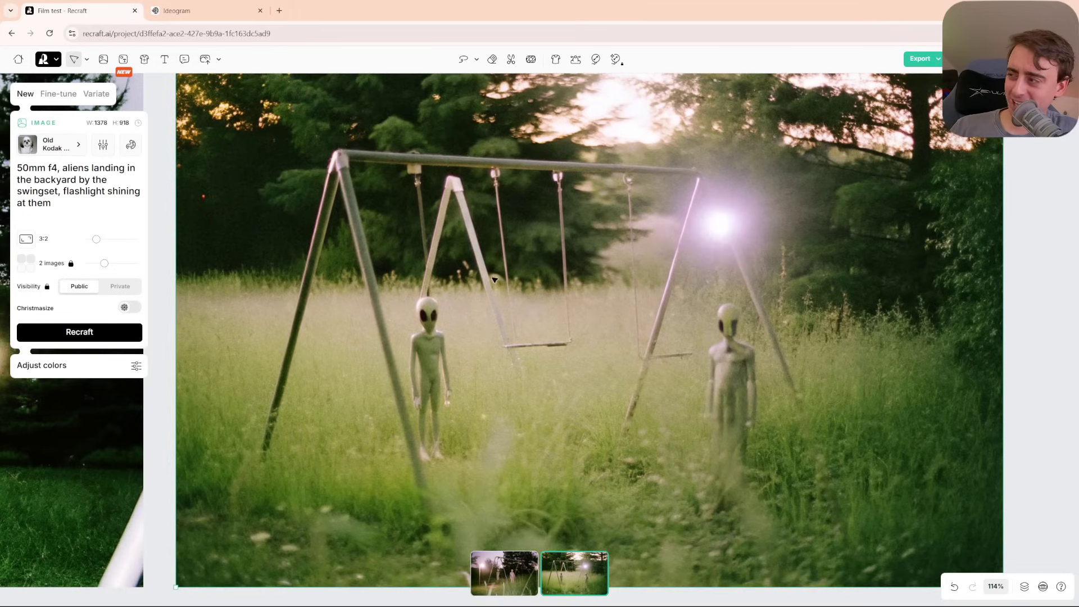
pyautogui.hscroll(-2, 278, 311)
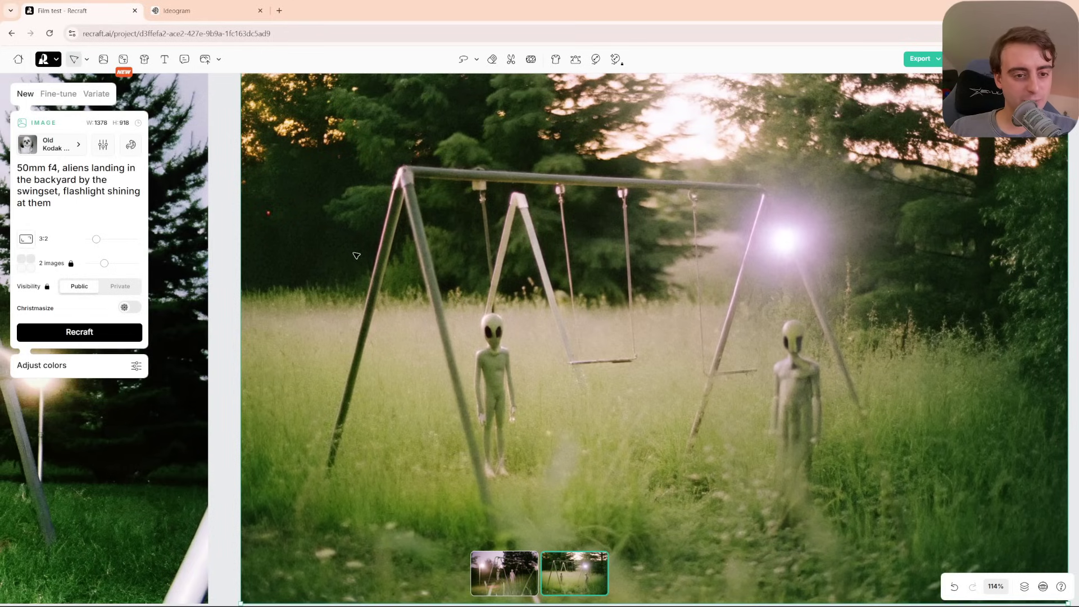
pyautogui.scroll(2, 349, 315)
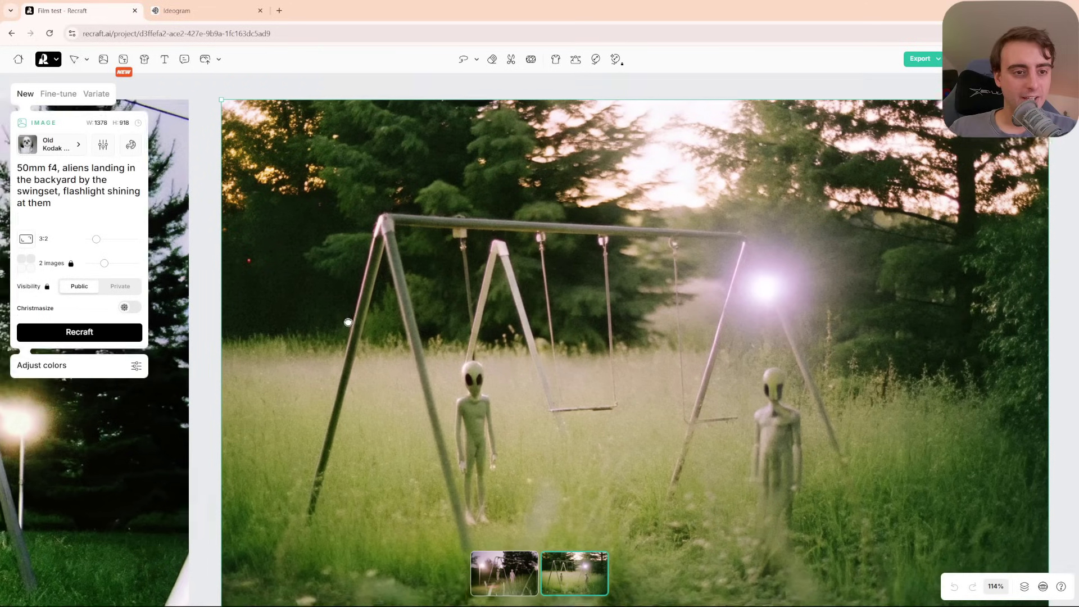
pyautogui.scroll(1, 348, 322)
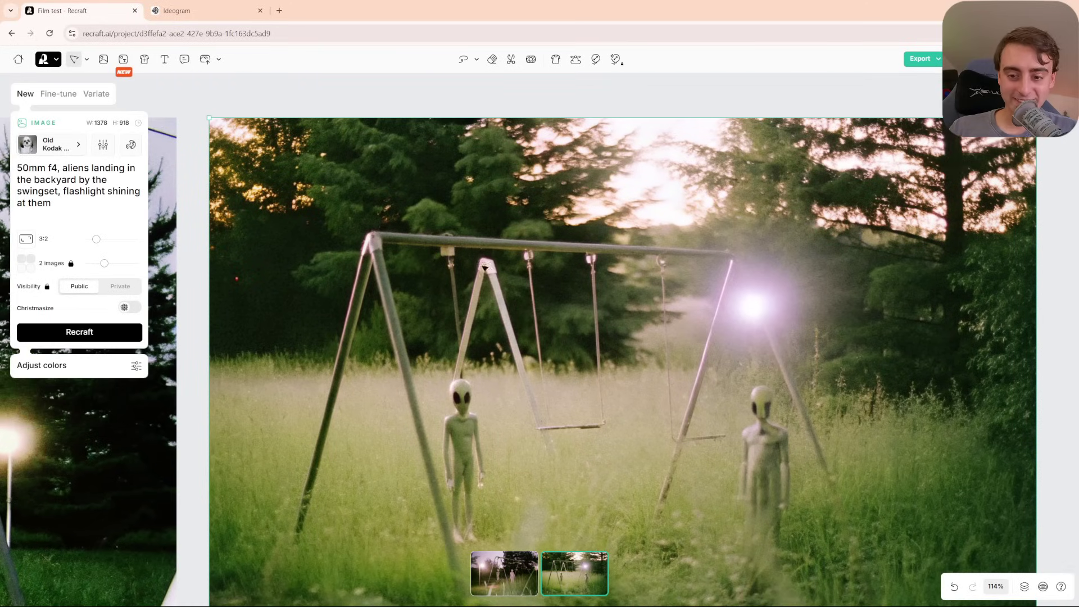
# Examine the two aliens standing in tall grass by the swing set and compare them with the picture's other generated variant.
pyautogui.moveTo(840, 285); pyautogui.dragTo(735, 196)
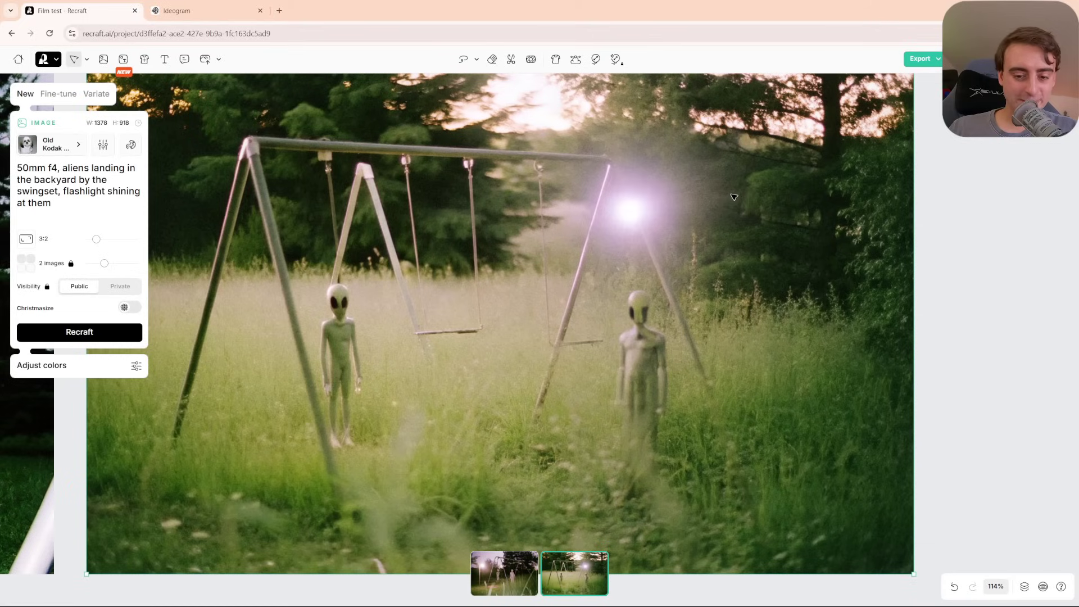
pyautogui.moveTo(305, 486); pyautogui.dragTo(388, 414)
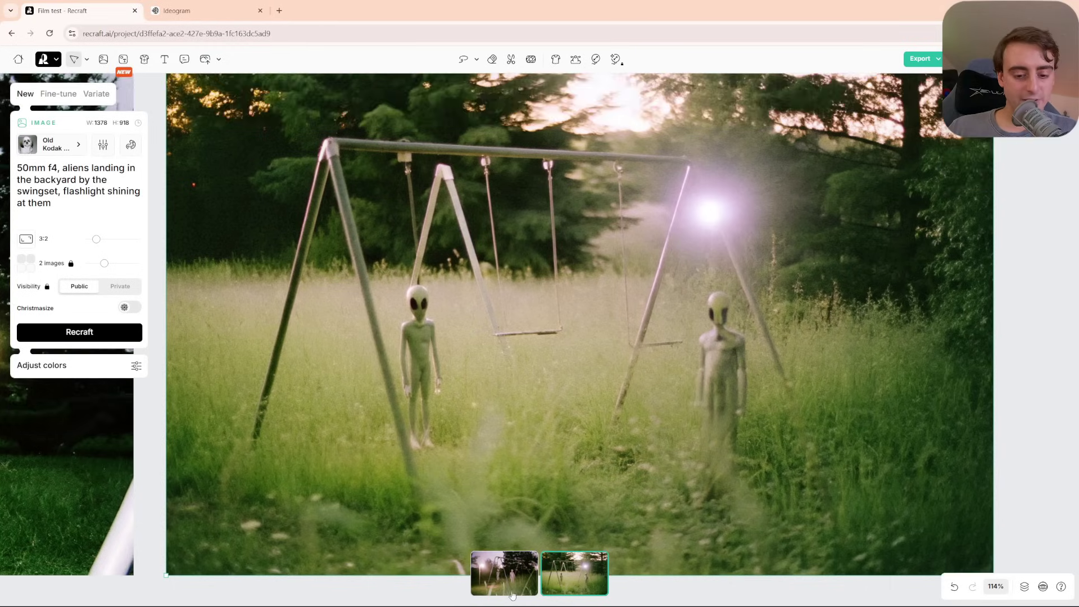
pyautogui.click(513, 593)
pyautogui.hscroll(2, 677, 427)
pyautogui.scroll(1, 678, 428)
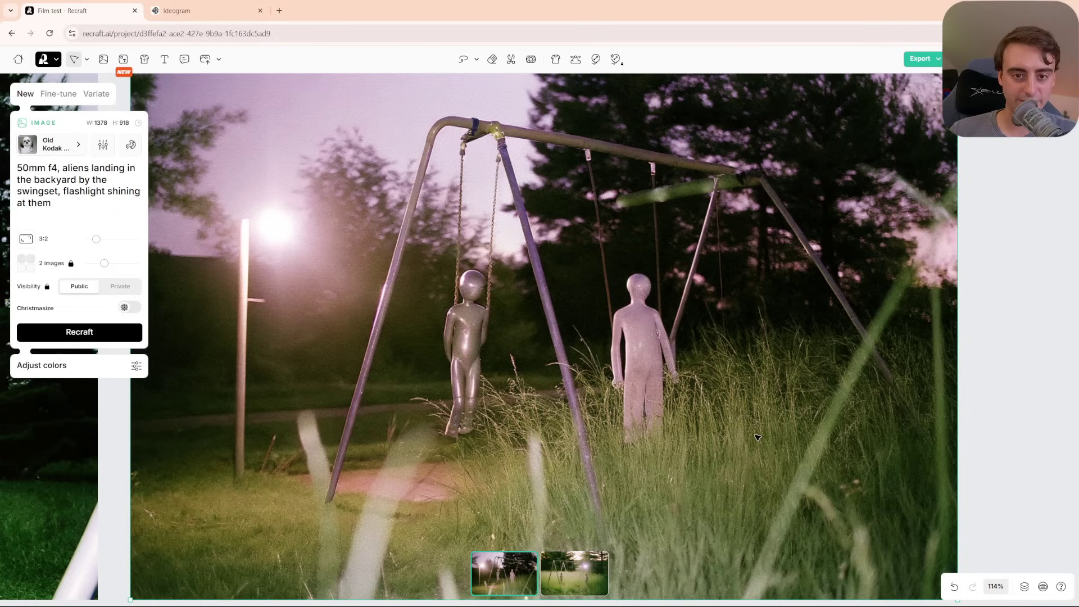
# Check the prompts of the two flying saucer pictures and view the other variant of the one with the light beams.
pyautogui.scroll(-3, 723, 439)
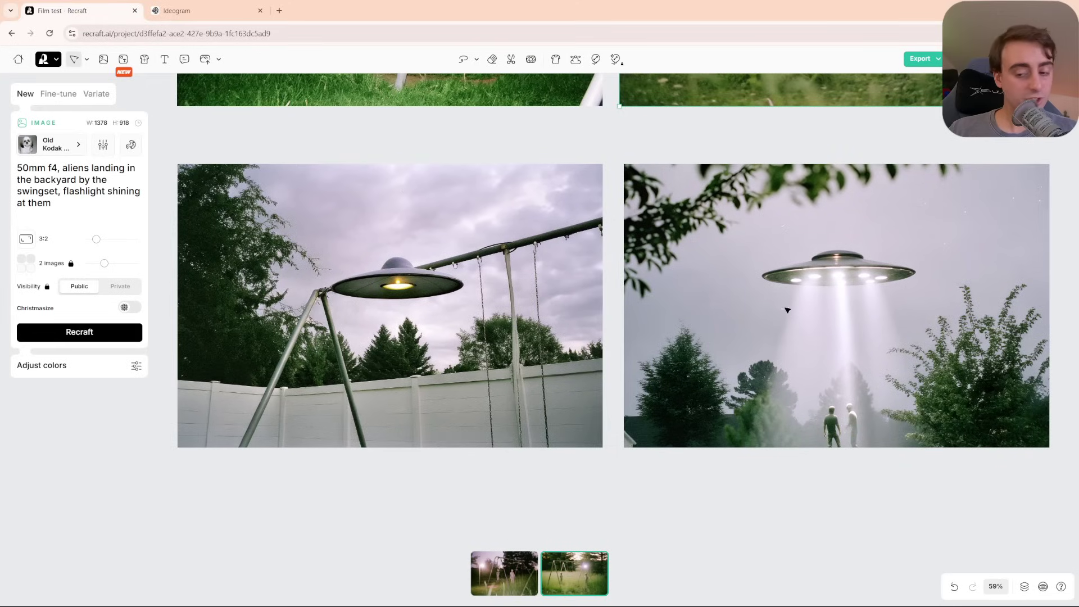
pyautogui.click(601, 306)
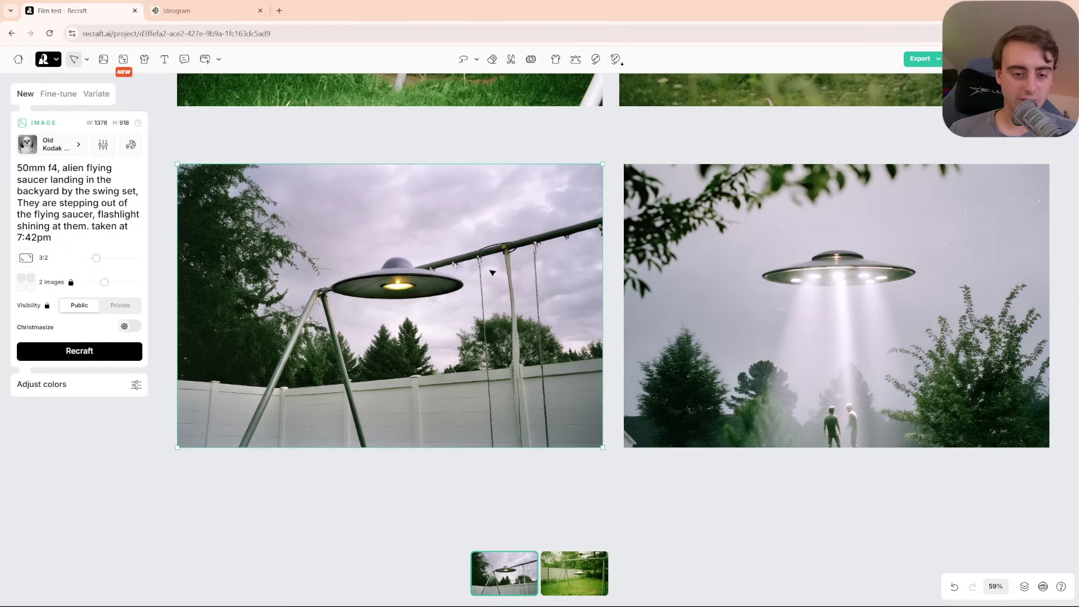
pyautogui.hscroll(5, 754, 319)
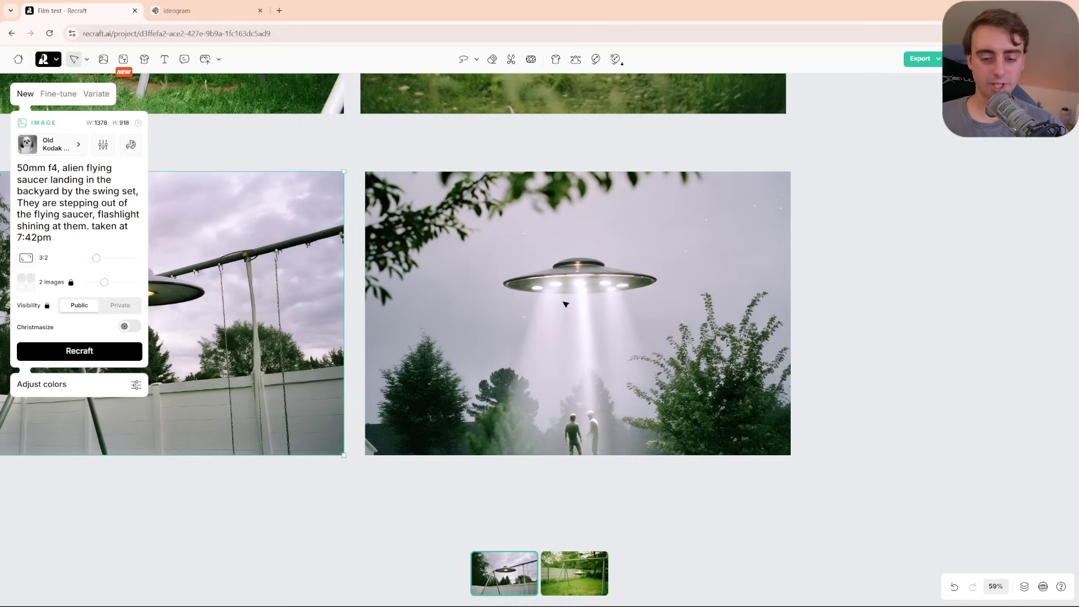
pyautogui.click(514, 308)
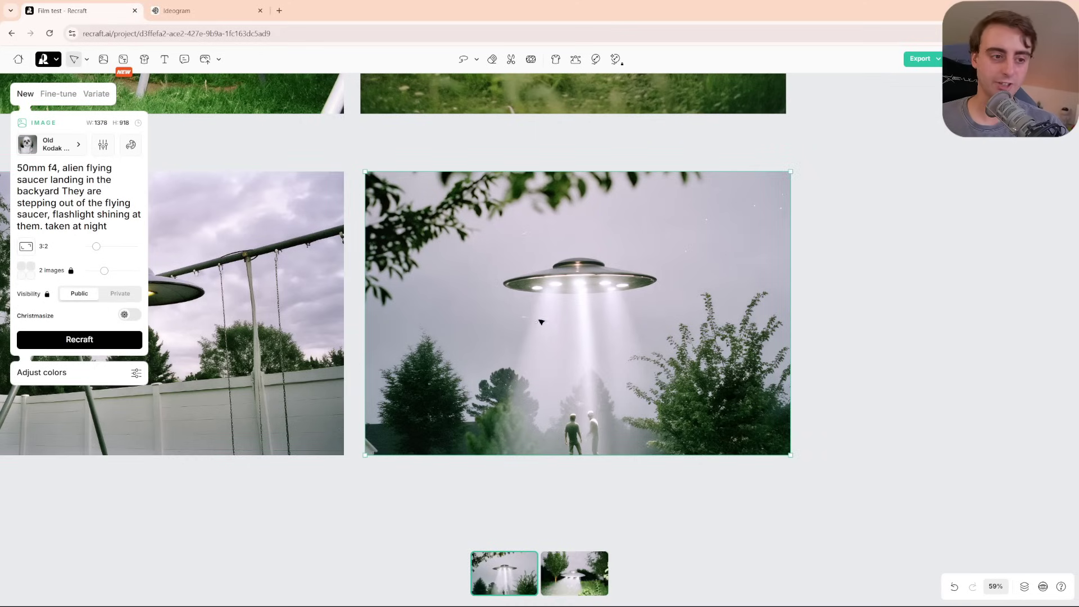
pyautogui.click(576, 577)
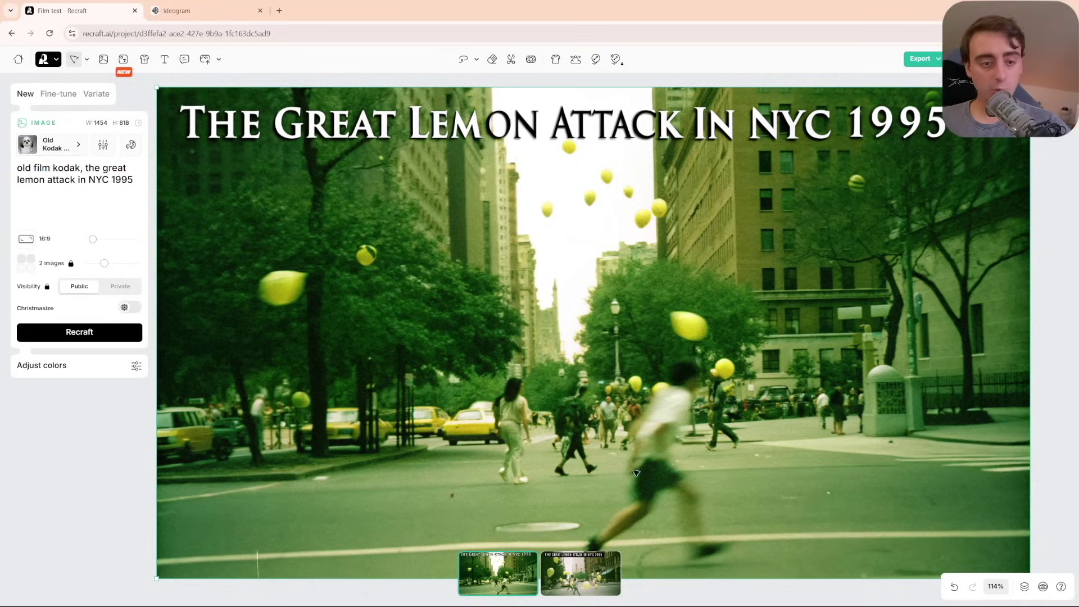
# Compare the two generated variants of the "great lemon attack in NYC 1995" picture.
pyautogui.keyDown('ctrl'); pyautogui.scroll(-5, 634, 473); pyautogui.keyUp('ctrl')
pyautogui.scroll(-2, 634, 474)
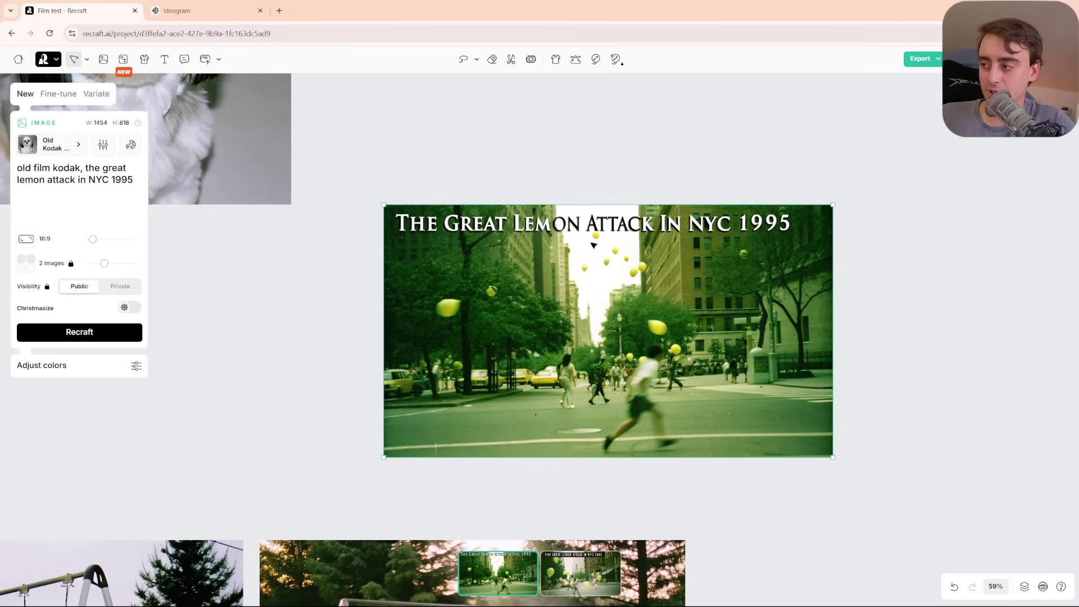
pyautogui.press('Right')
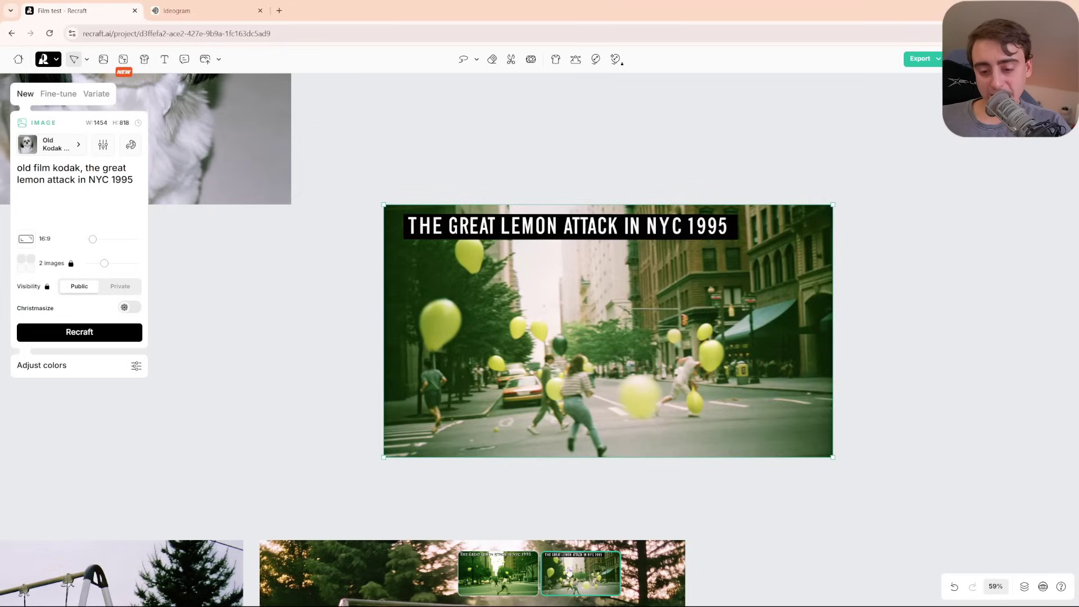
pyautogui.click(510, 585)
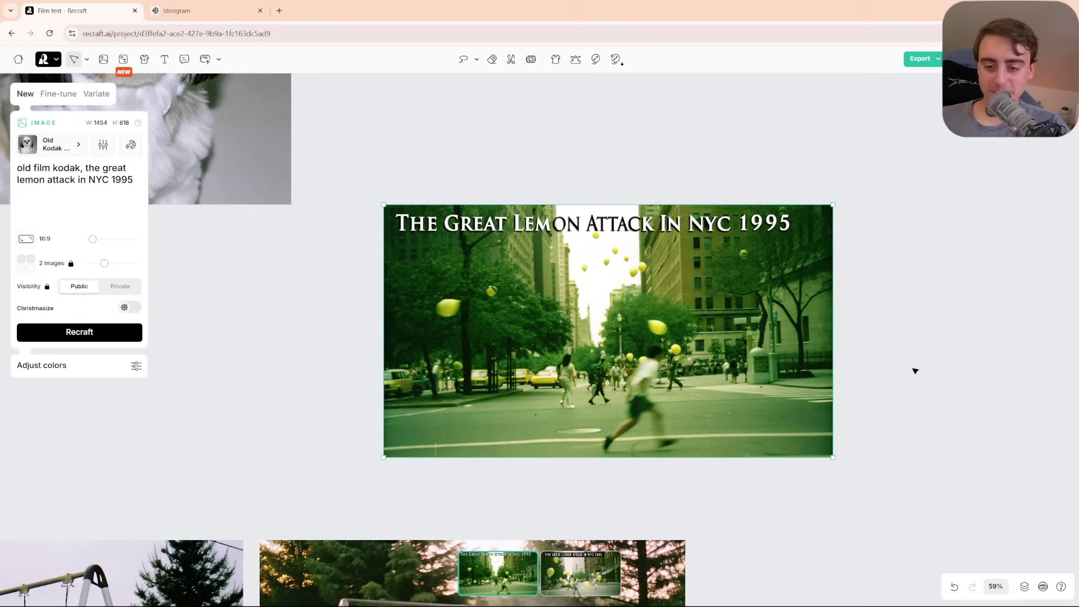
# Find the picture of Batman and the Joker at a party and check its prompt.
pyautogui.click(558, 154)
pyautogui.scroll(-5, 532, 450)
pyautogui.scroll(5, 535, 458)
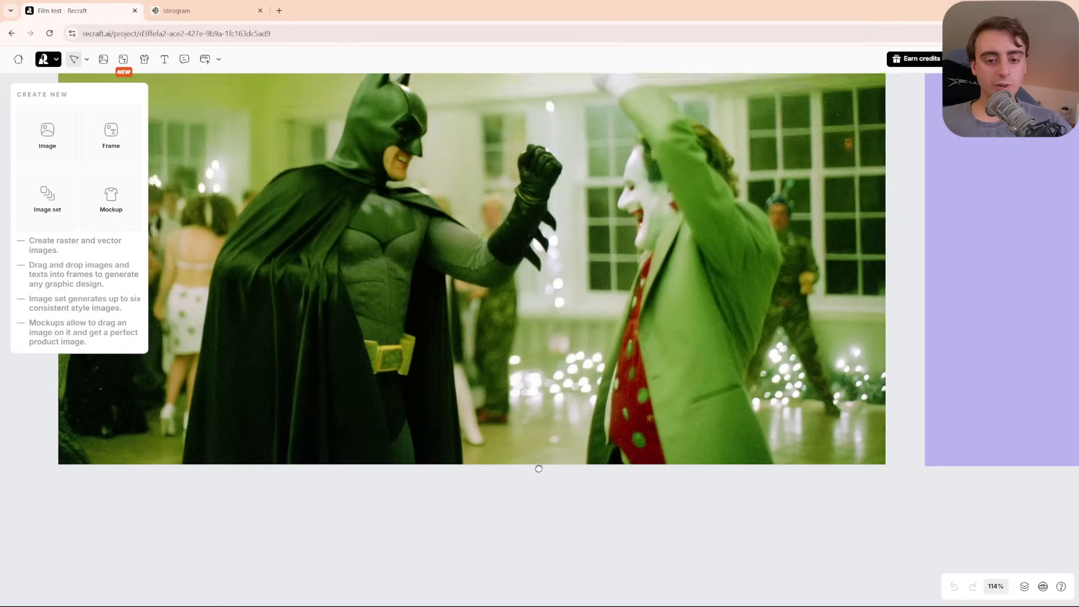
pyautogui.moveTo(534, 465); pyautogui.dragTo(617, 590)
pyautogui.scroll(-5, 607, 562)
pyautogui.scroll(5, 557, 461)
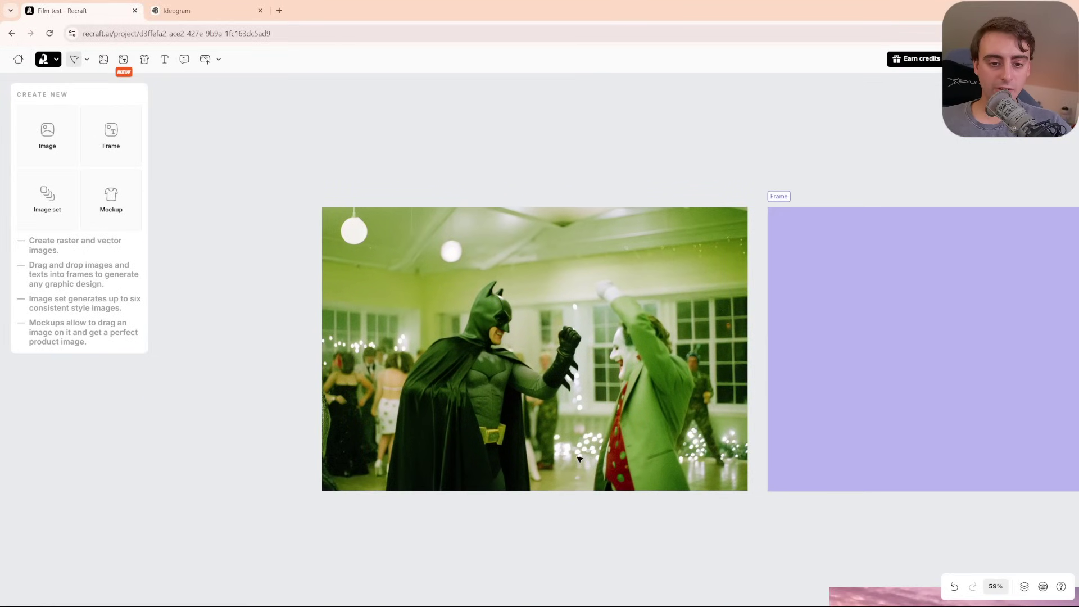
pyautogui.moveTo(557, 461); pyautogui.dragTo(608, 534)
pyautogui.click(579, 481)
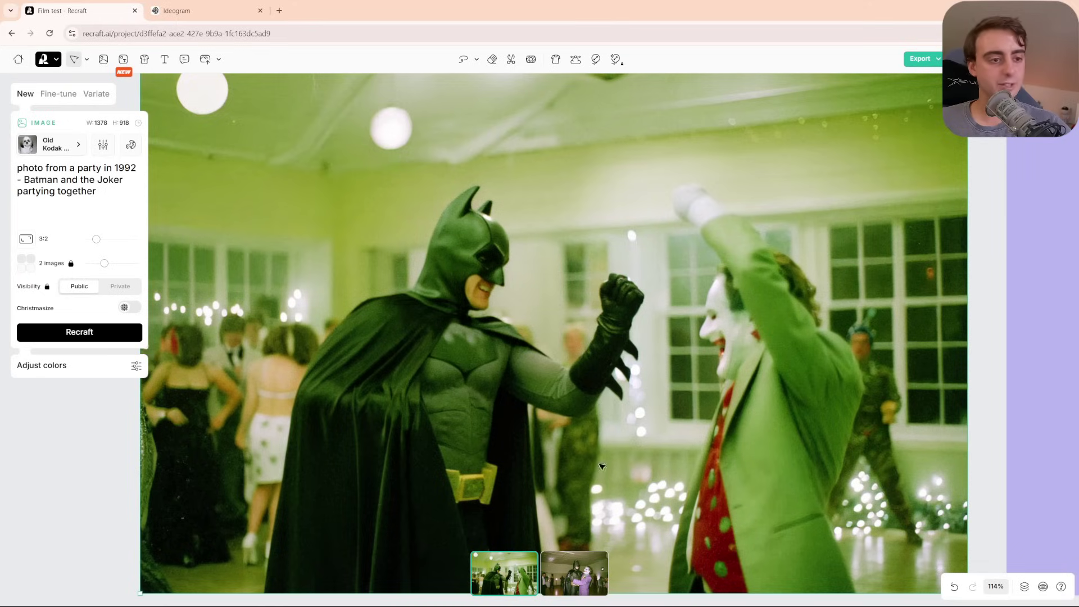
# Examine the film look of the Batman and Joker picture, including a close-up of the Joker's face and raised arm.
pyautogui.scroll(-1, 973, 452)
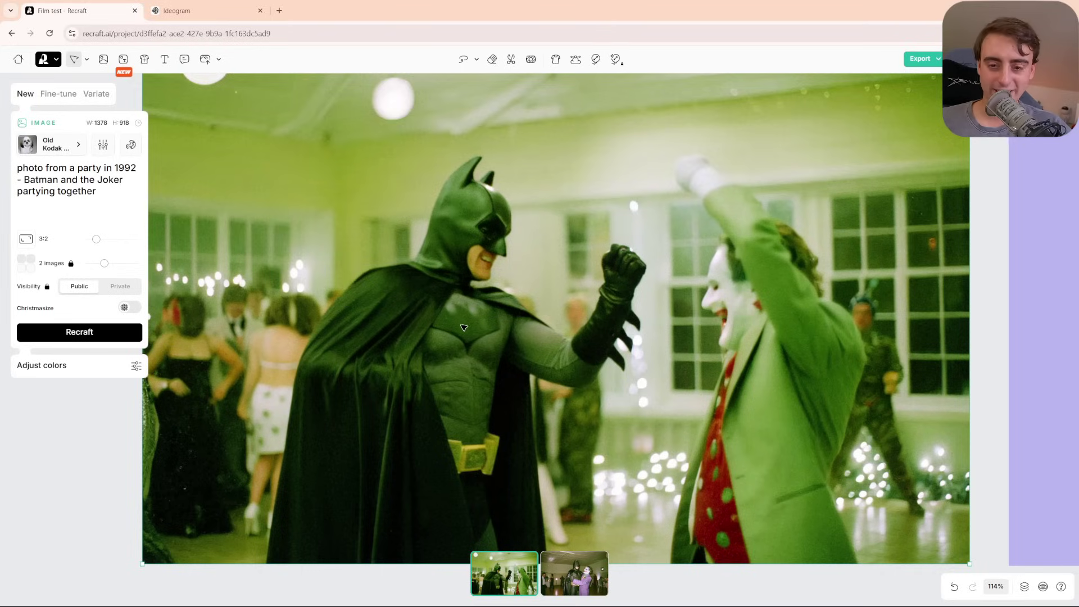
pyautogui.hscroll(5, 463, 326)
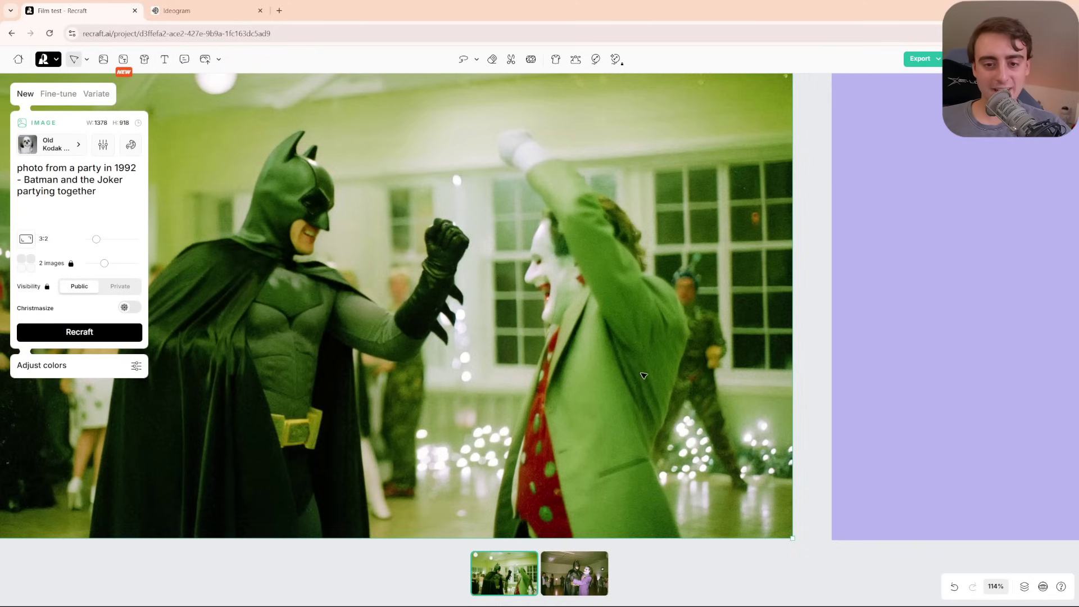
pyautogui.scroll(3, 556, 256)
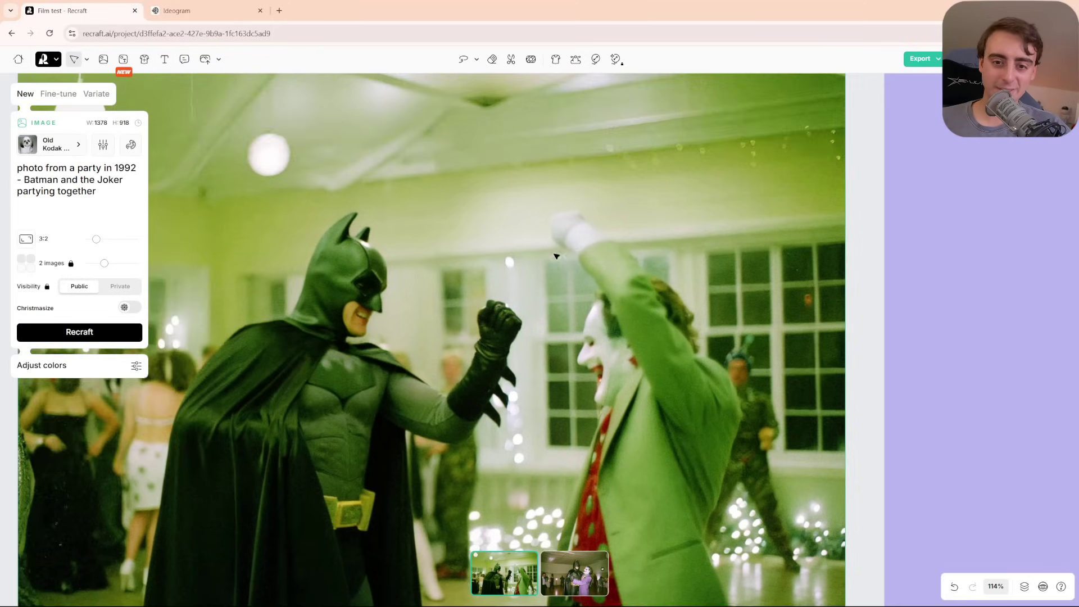
pyautogui.scroll(5, 573, 239)
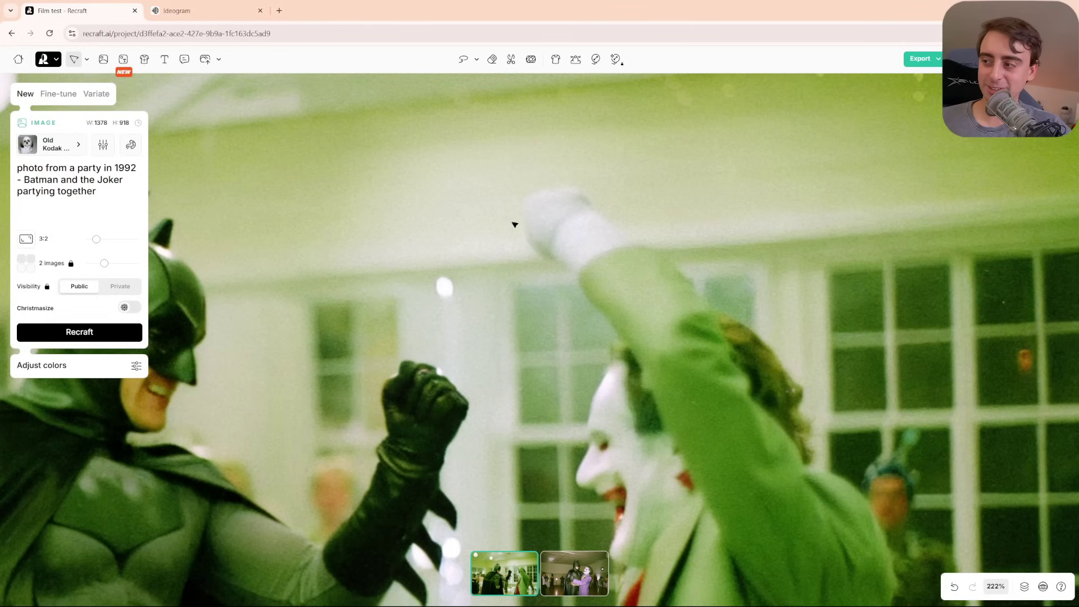
pyautogui.scroll(-3, 725, 390)
pyautogui.scroll(-5, 668, 202)
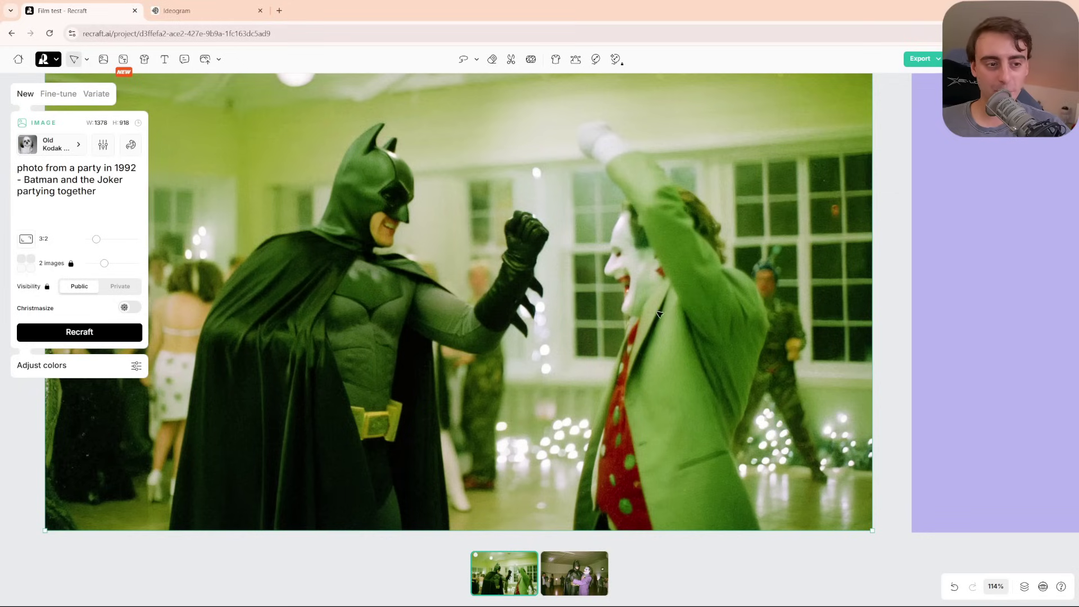
pyautogui.hscroll(-3, 626, 326)
pyautogui.scroll(2, 626, 326)
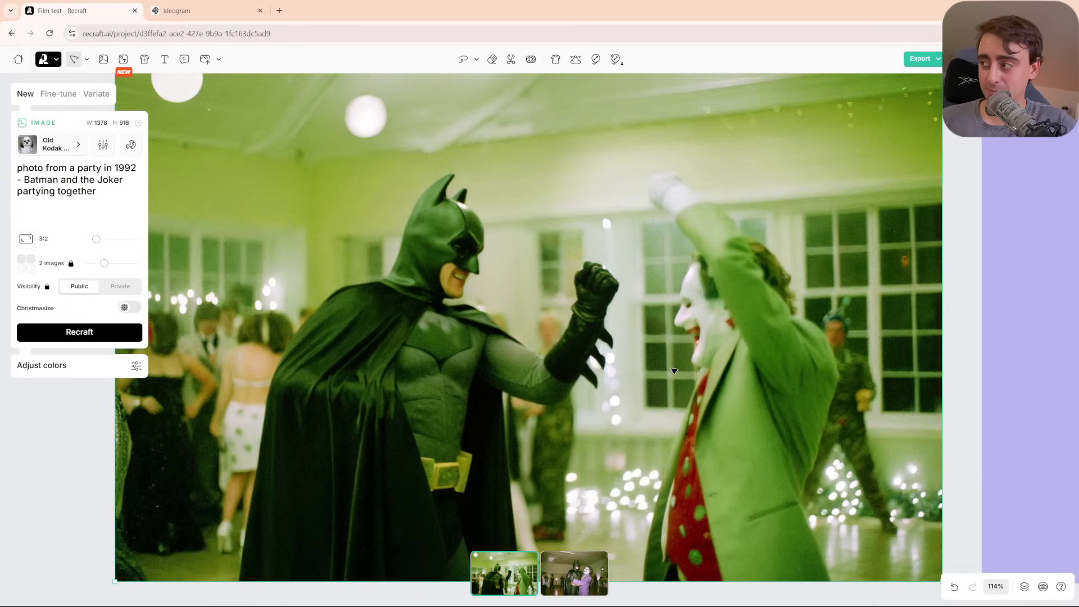
pyautogui.hscroll(-1, 674, 371)
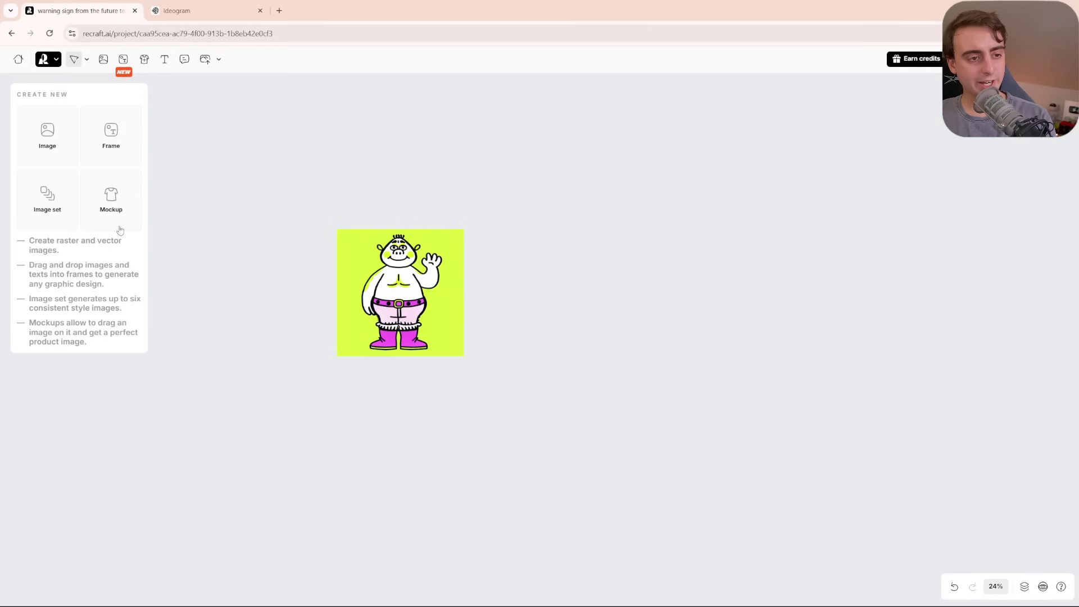
# Create a custom style named "me" from a webcam snapshot and generate images with it from the prompt "image of a man".
pyautogui.click(50, 141)
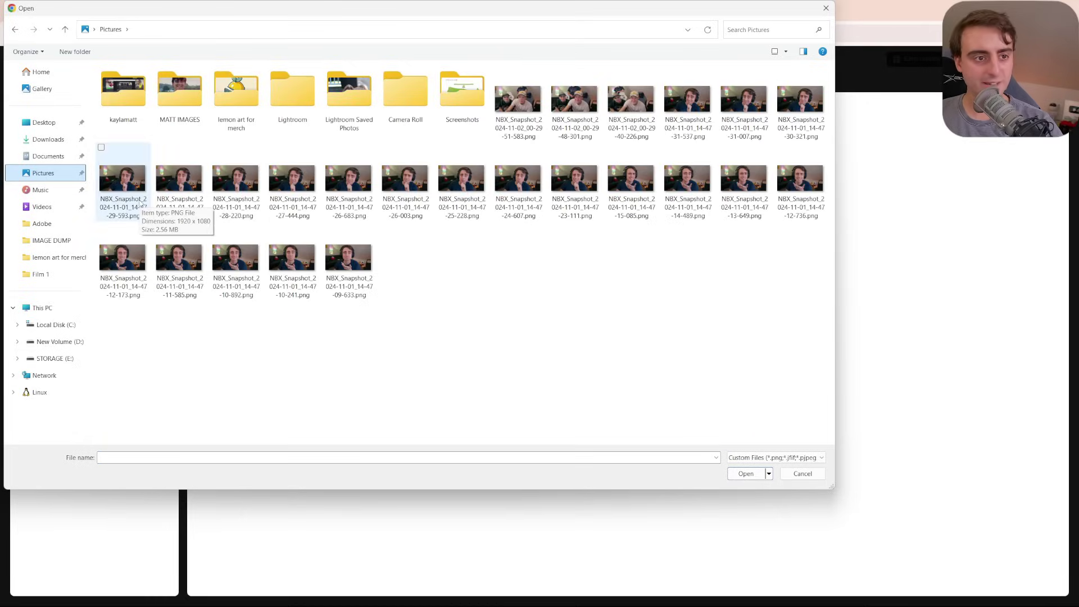
pyautogui.doubleClick(291, 257)
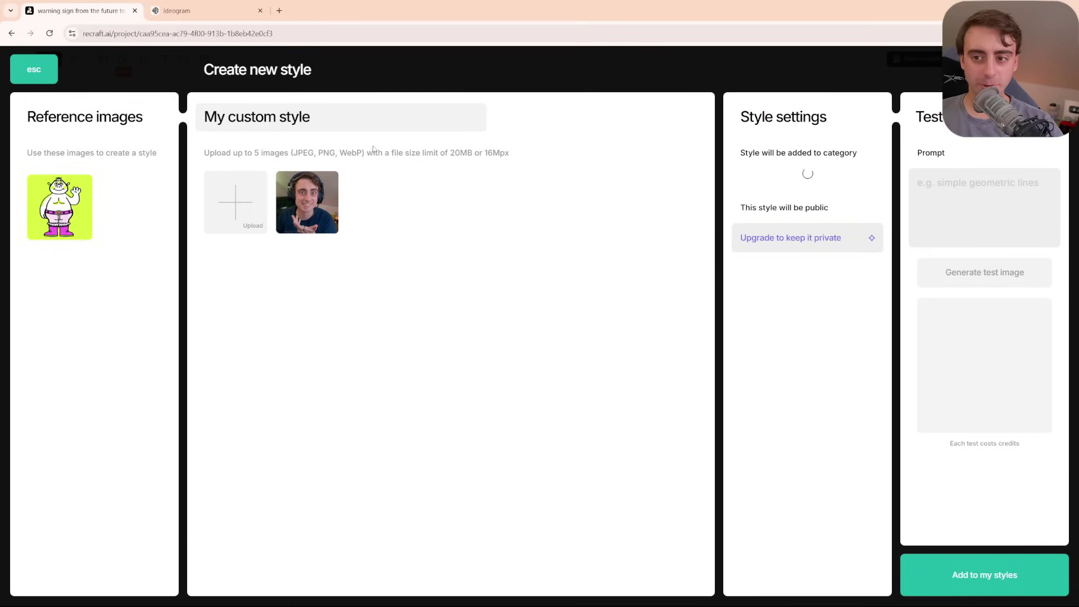
pyautogui.click(20, 168)
pyautogui.write('image of a man')
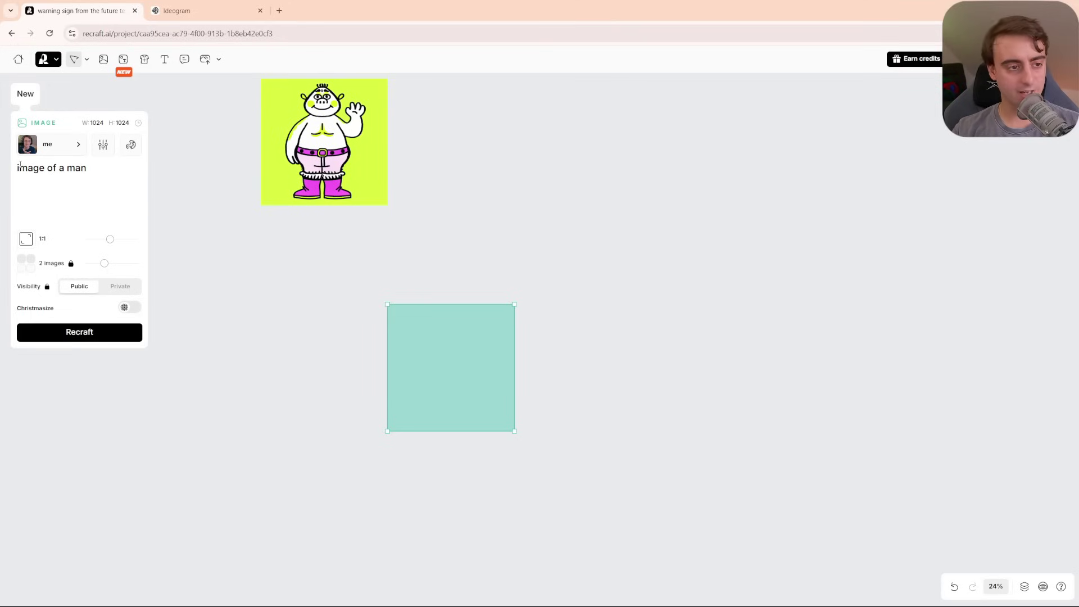
pyautogui.click(113, 332)
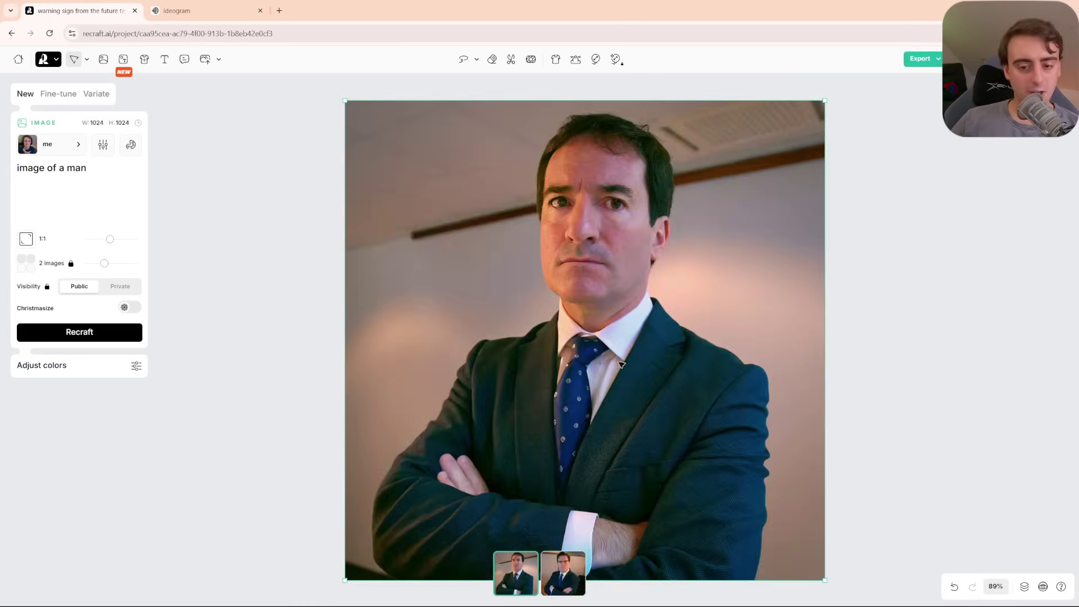
# Compare the two generated portraits of a man in a suit made with the "me" style.
pyautogui.click(564, 576)
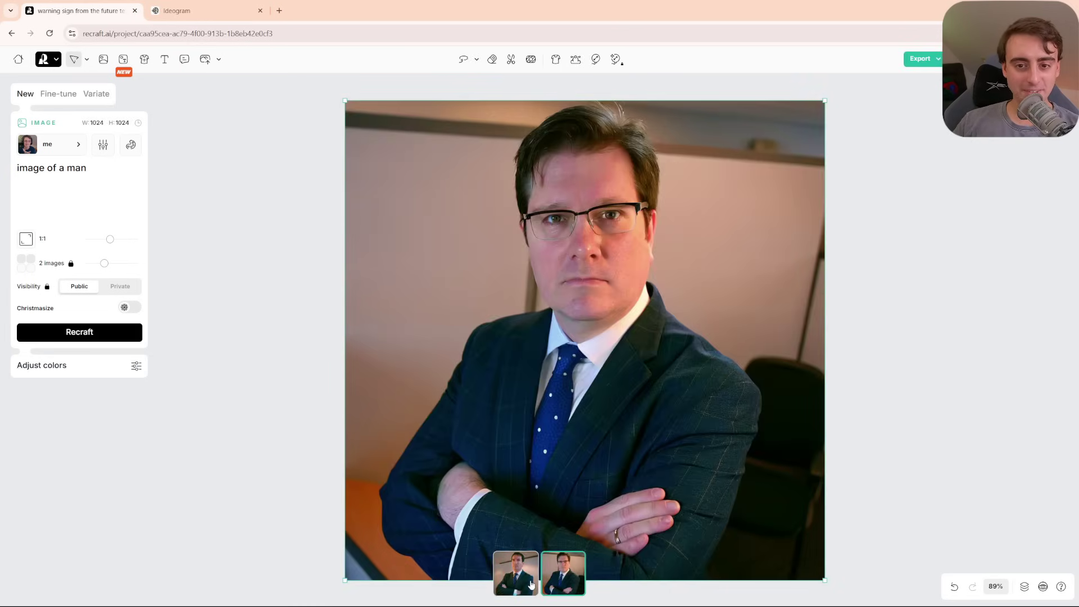
pyautogui.click(531, 585)
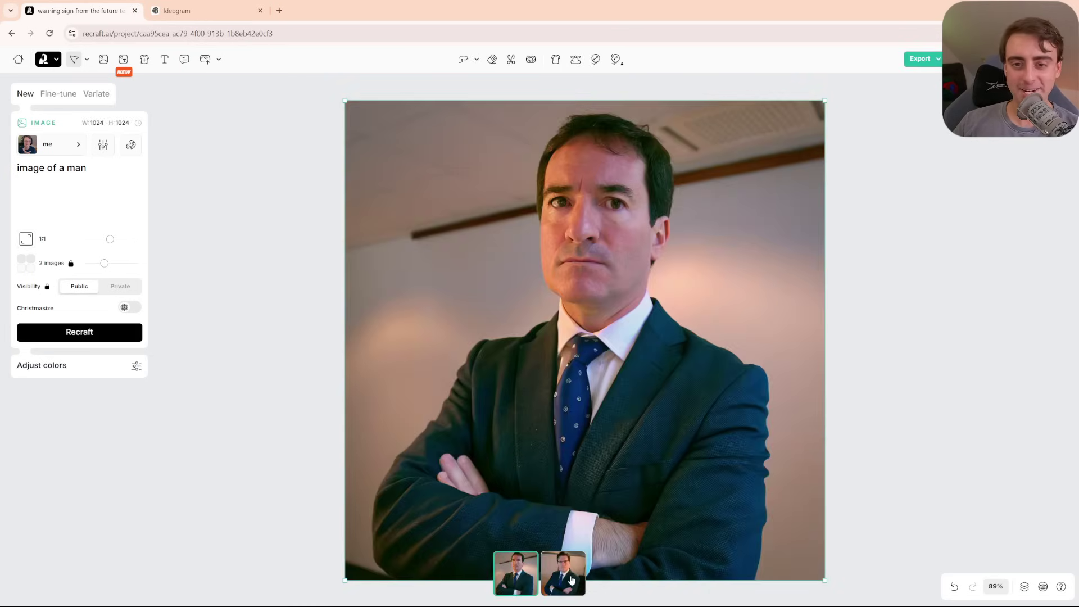
pyautogui.click(572, 580)
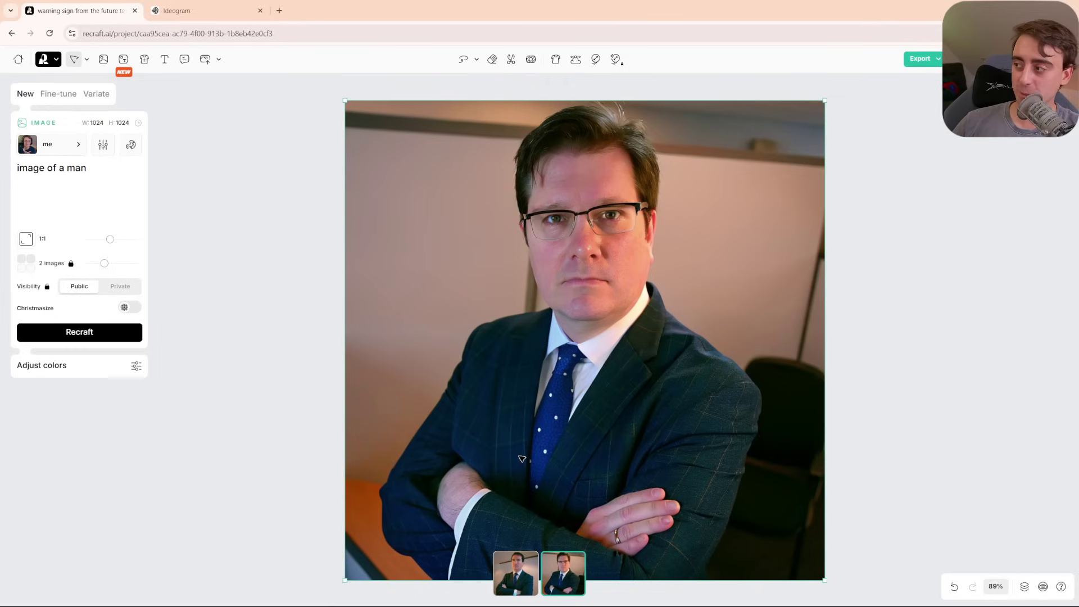
pyautogui.press('Left')
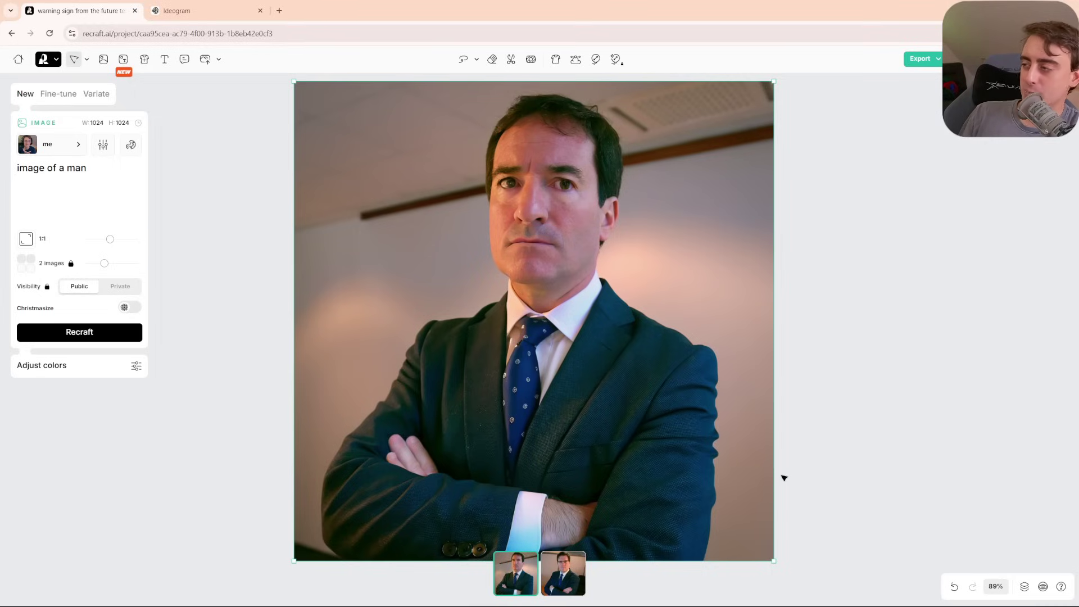
pyautogui.press('Right')
pyautogui.scroll(-5, 442, 479)
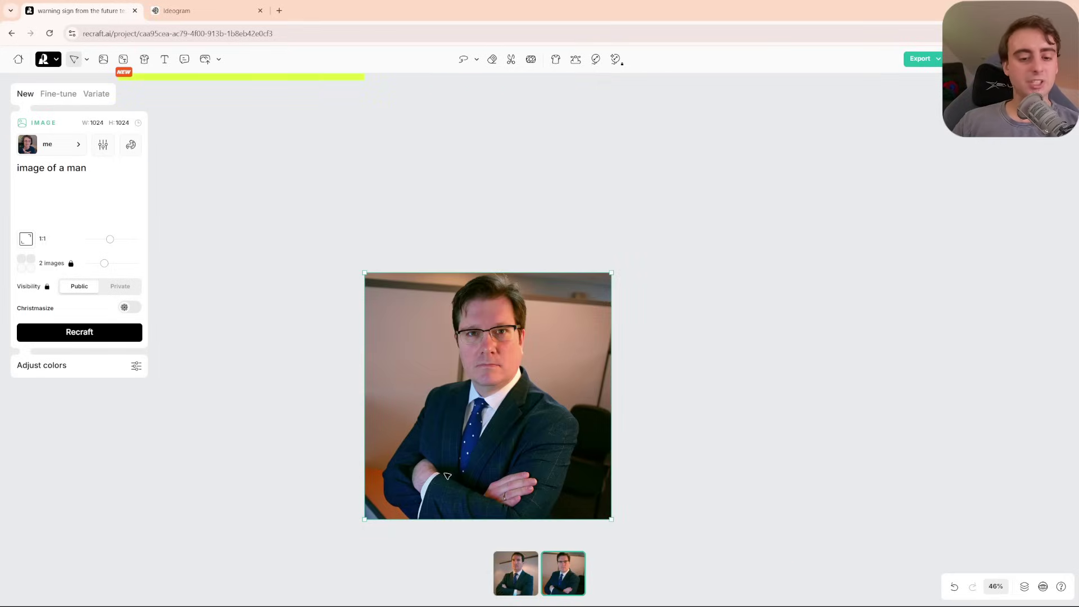
# Examine and compare the two variants of the Shrek chatlog picture made with the "discord chat" style.
pyautogui.scroll(5, 484, 449)
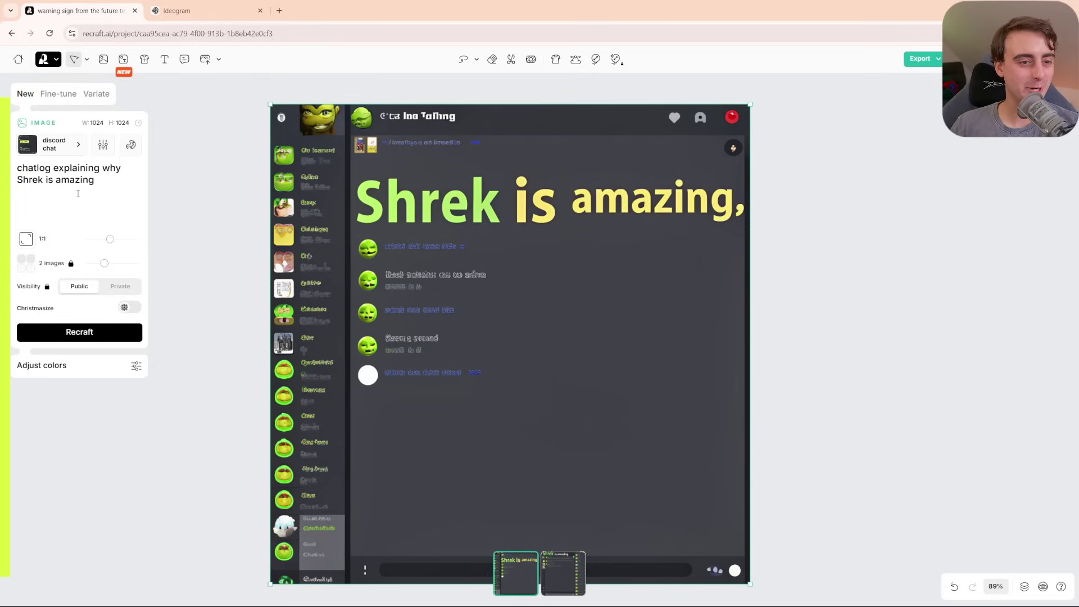
pyautogui.moveTo(466, 354); pyautogui.dragTo(481, 347)
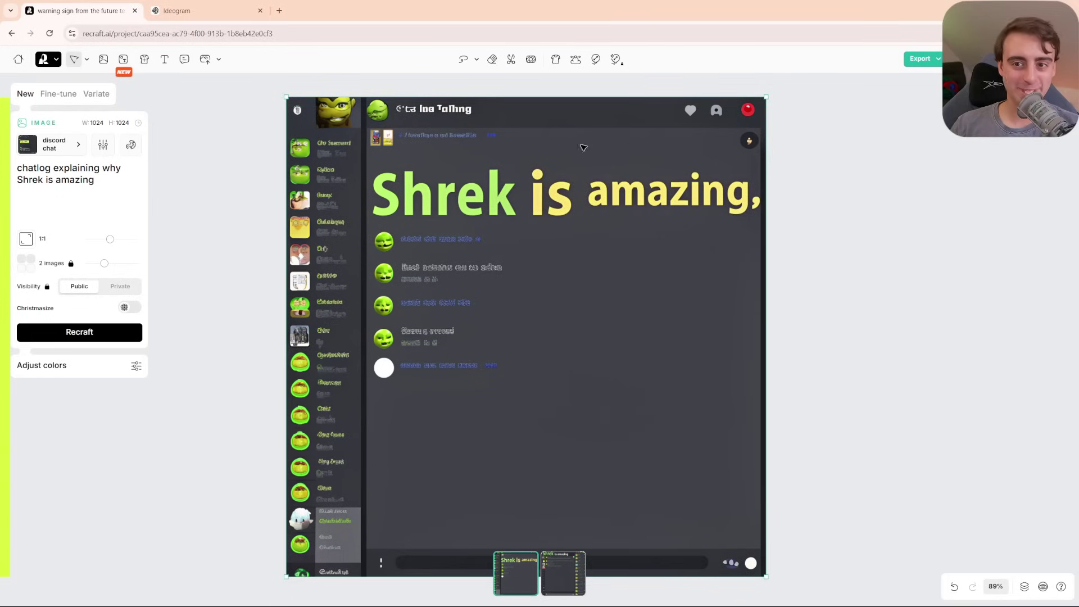
pyautogui.moveTo(609, 488); pyautogui.dragTo(628, 452)
pyautogui.click(567, 583)
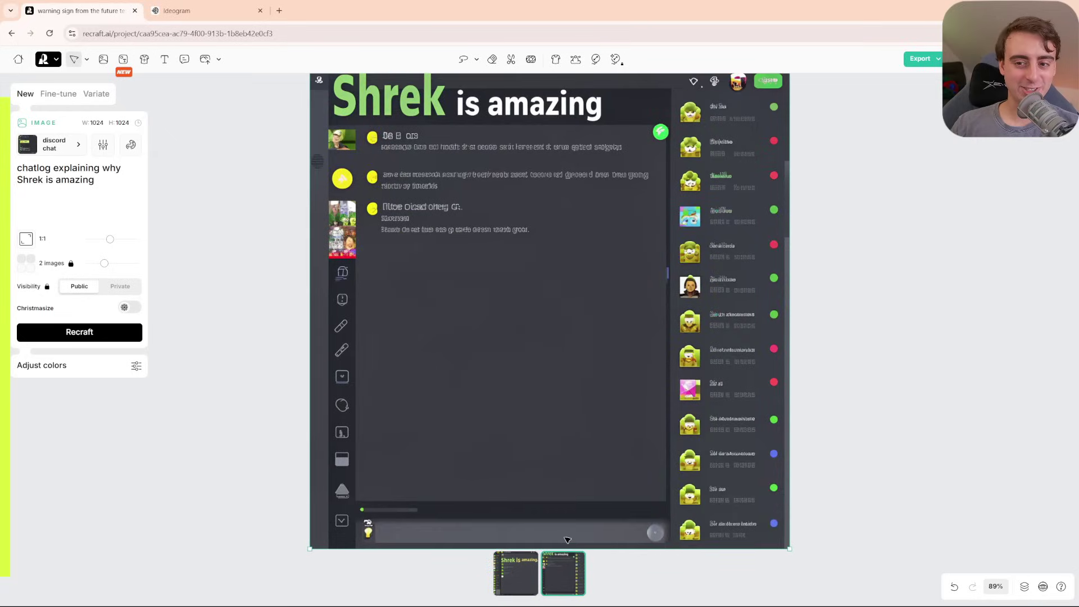
pyautogui.click(518, 587)
pyautogui.moveTo(497, 326); pyautogui.dragTo(519, 345)
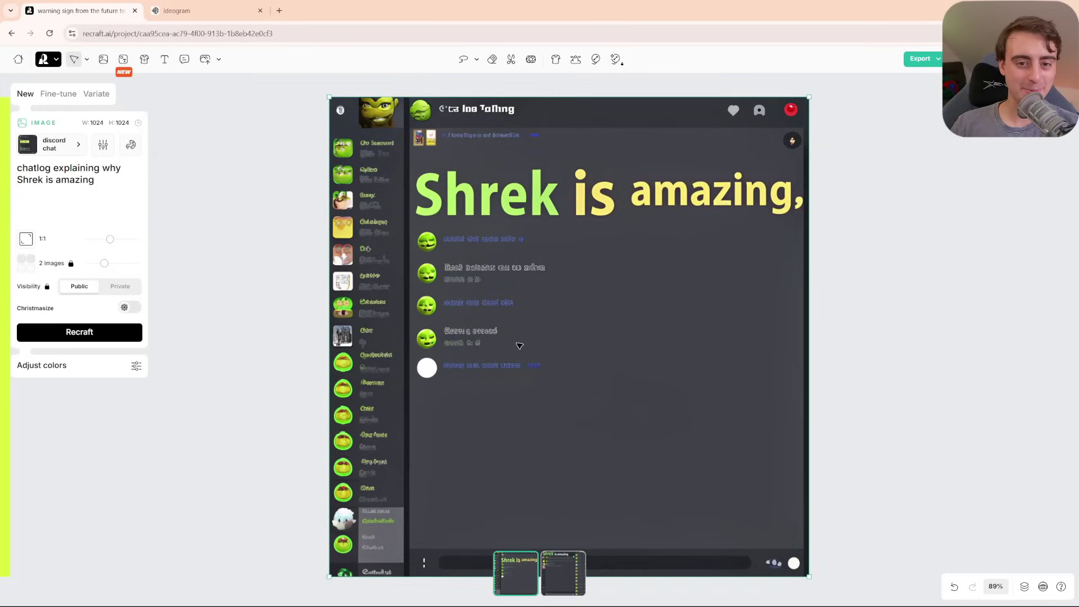
pyautogui.scroll(-4, 611, 371)
pyautogui.scroll(4, 646, 376)
pyautogui.scroll(-4, 410, 433)
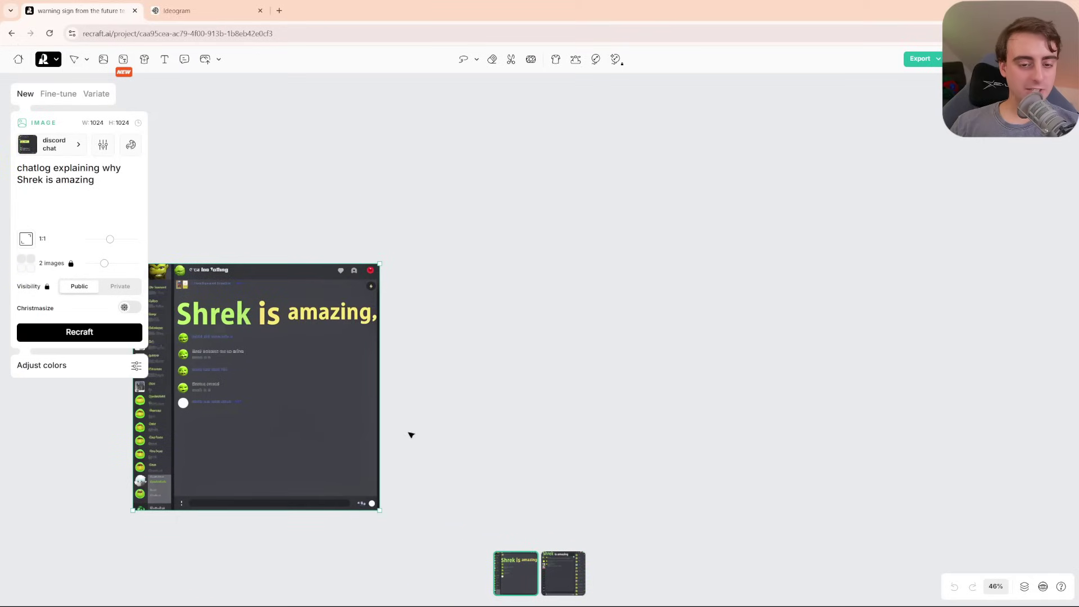
# Create a custom style named "fancy AI logo" in the Icon category from the Breeze Copilot logo screenshot and add it to my styles.
pyautogui.click(409, 433)
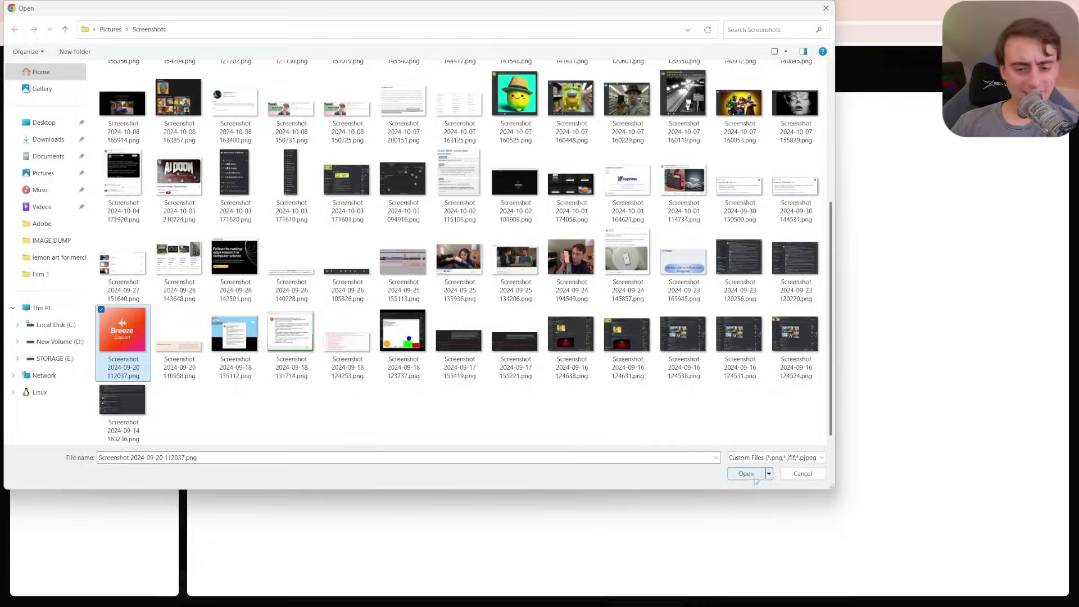
pyautogui.click(754, 481)
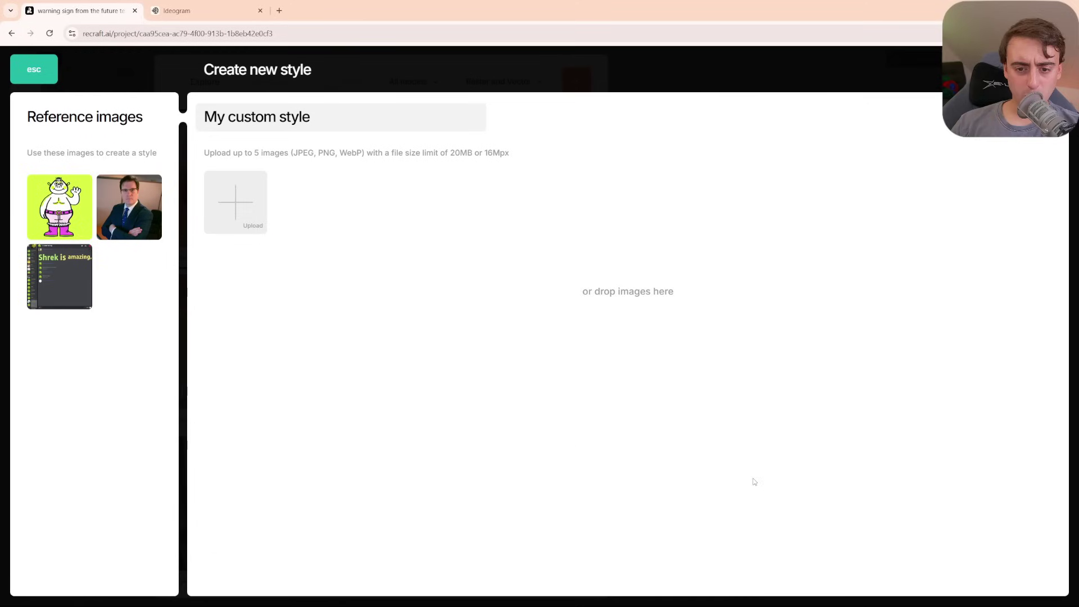
pyautogui.moveTo(328, 187)
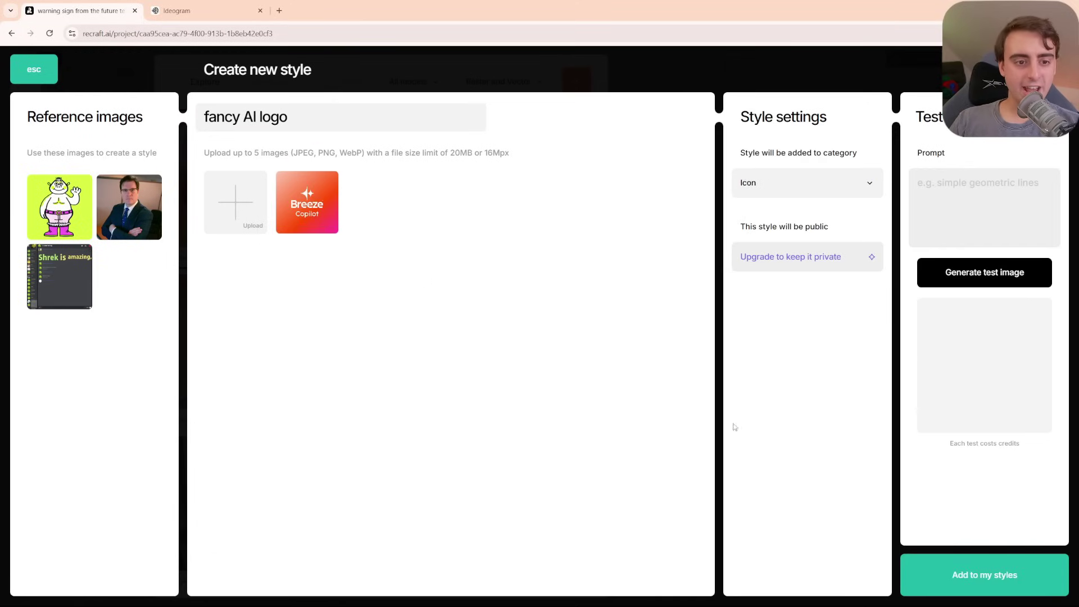
pyautogui.click(1002, 574)
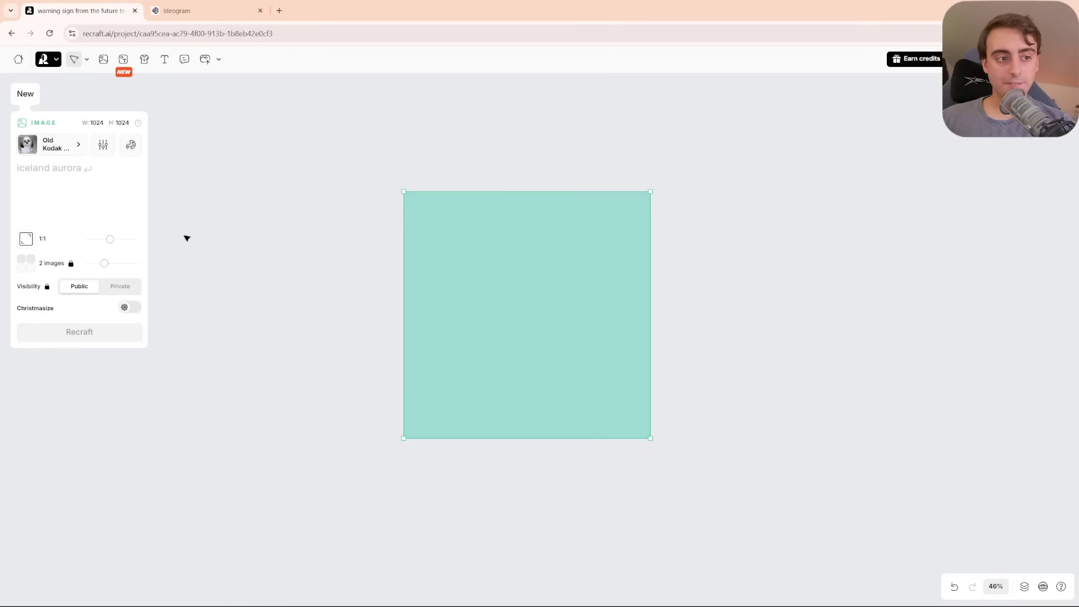
# Apply the Vector art style and generate images from the prompt "A very cool and chill lemon relaxing on the beach".
pyautogui.click(33, 143)
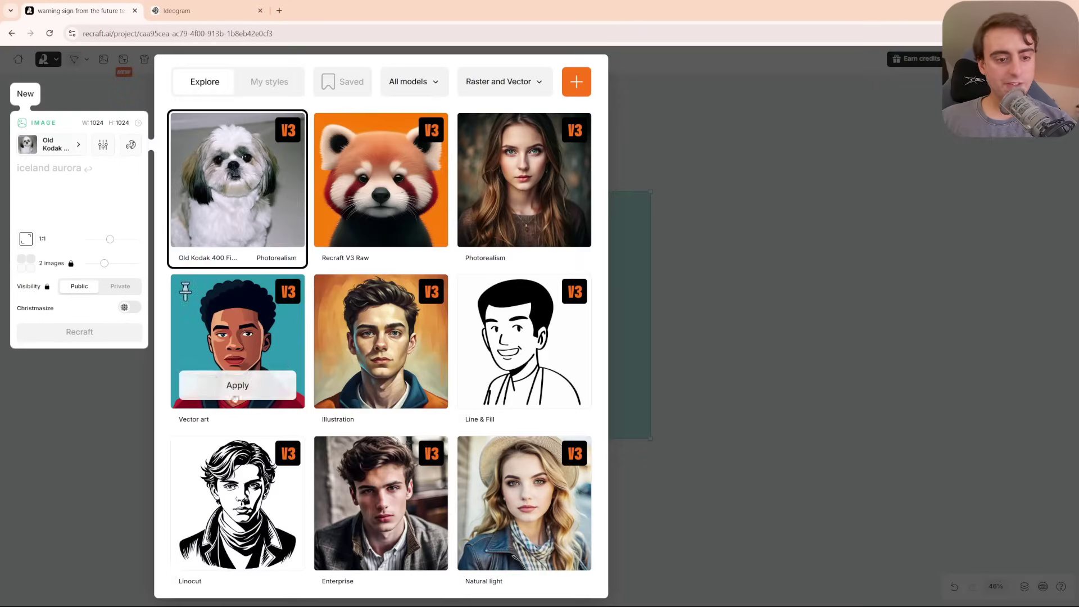
pyautogui.click(259, 385)
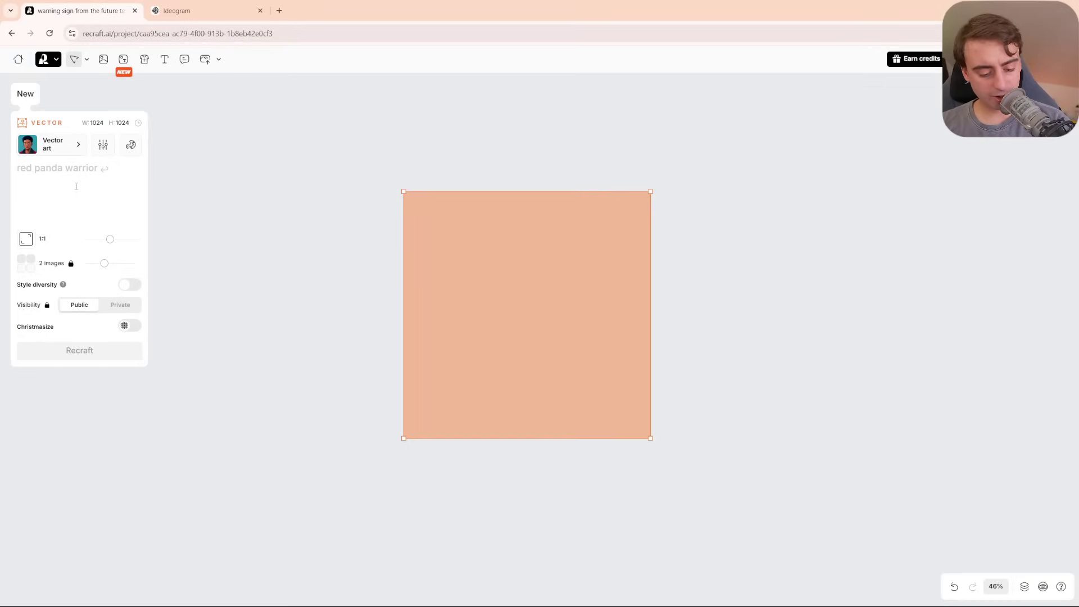
pyautogui.click(77, 186)
pyautogui.write('A very cool and chill lemon relaxing on the beach')
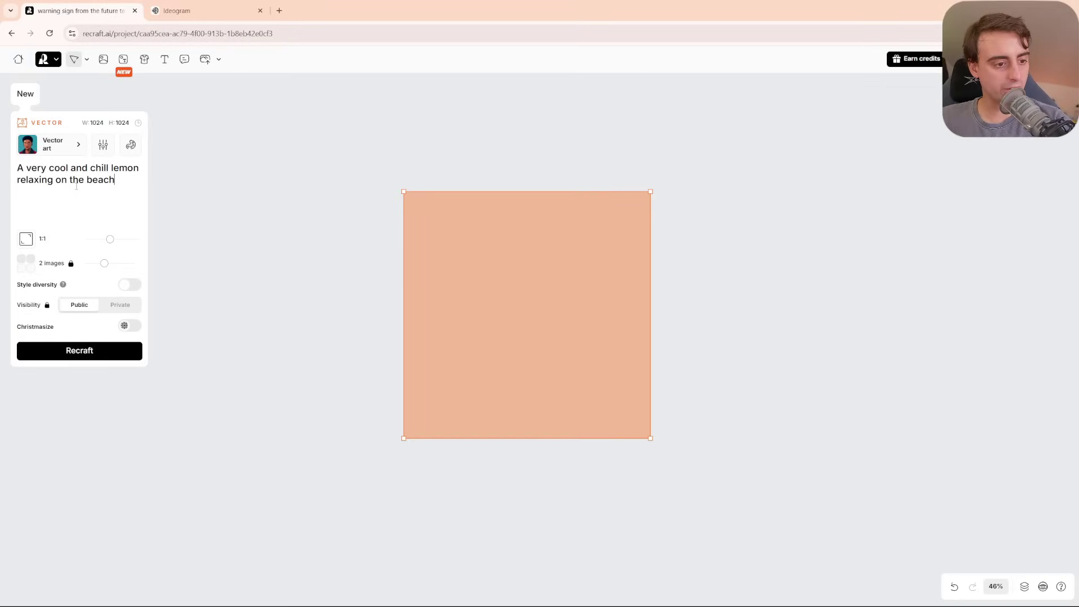
pyautogui.click(88, 352)
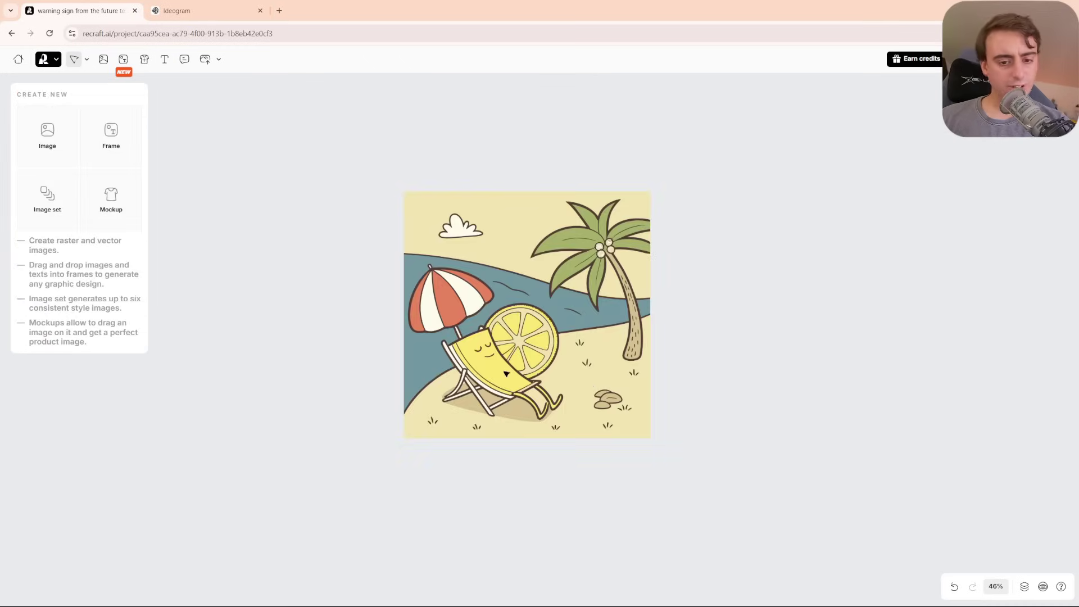
# Examine the vector line quality of the first lemon beach picture up close, from the deck chair to the lemon's face and eye.
pyautogui.click(506, 373)
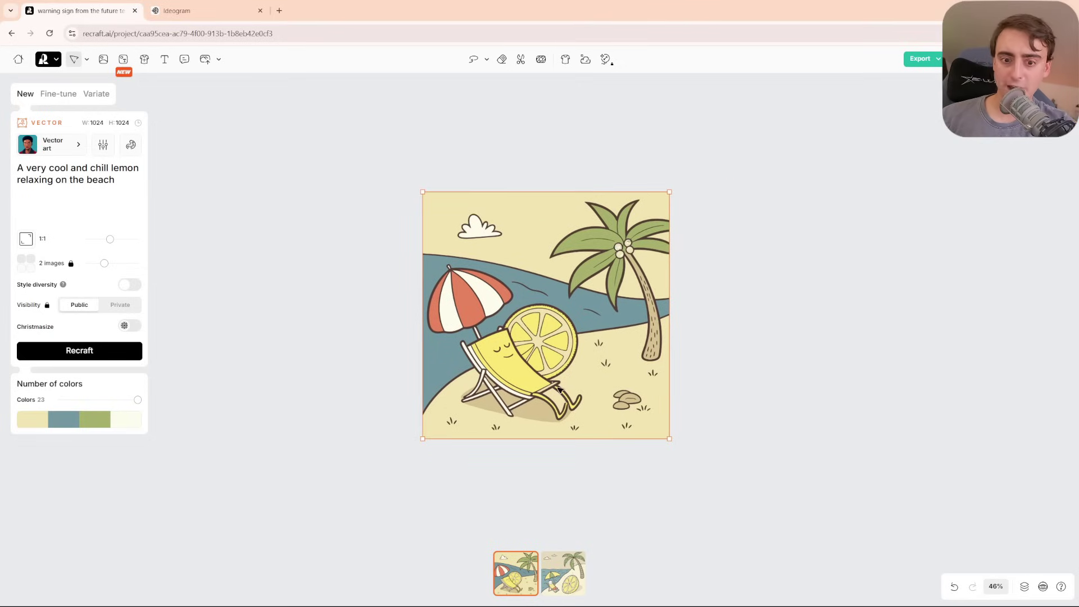
pyautogui.scroll(10, 537, 388)
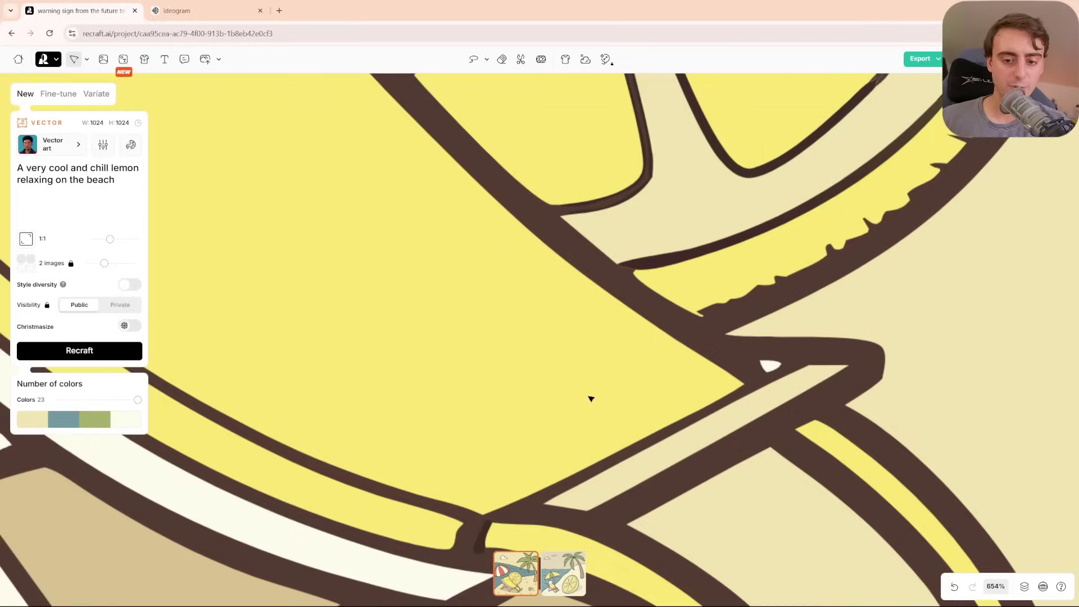
pyautogui.moveTo(681, 364); pyautogui.dragTo(667, 501)
pyautogui.moveTo(463, 204); pyautogui.dragTo(667, 411)
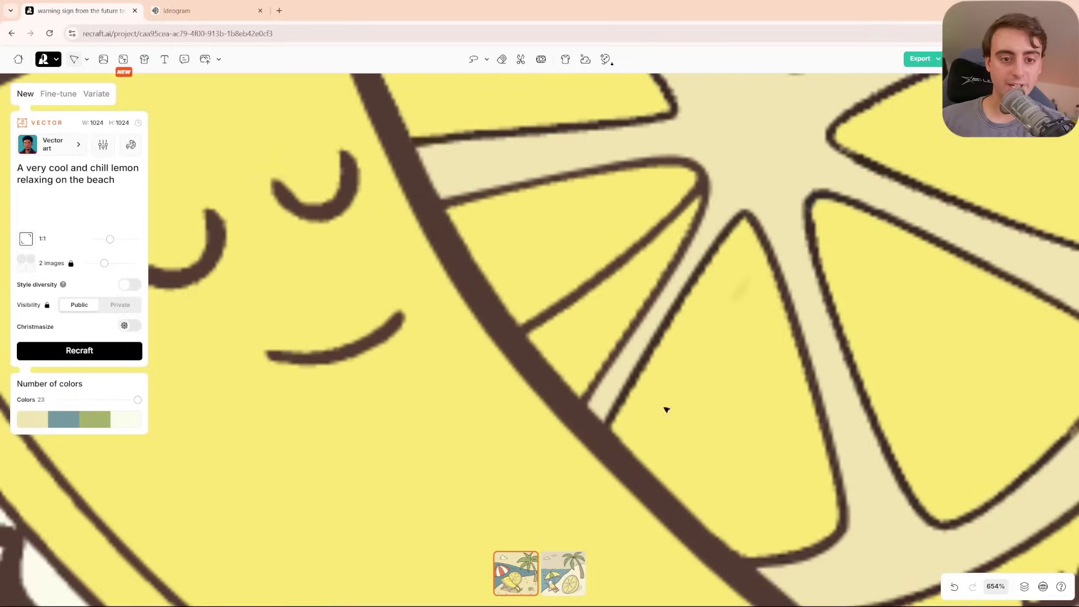
pyautogui.moveTo(543, 247); pyautogui.dragTo(563, 360)
pyautogui.scroll(5, 564, 360)
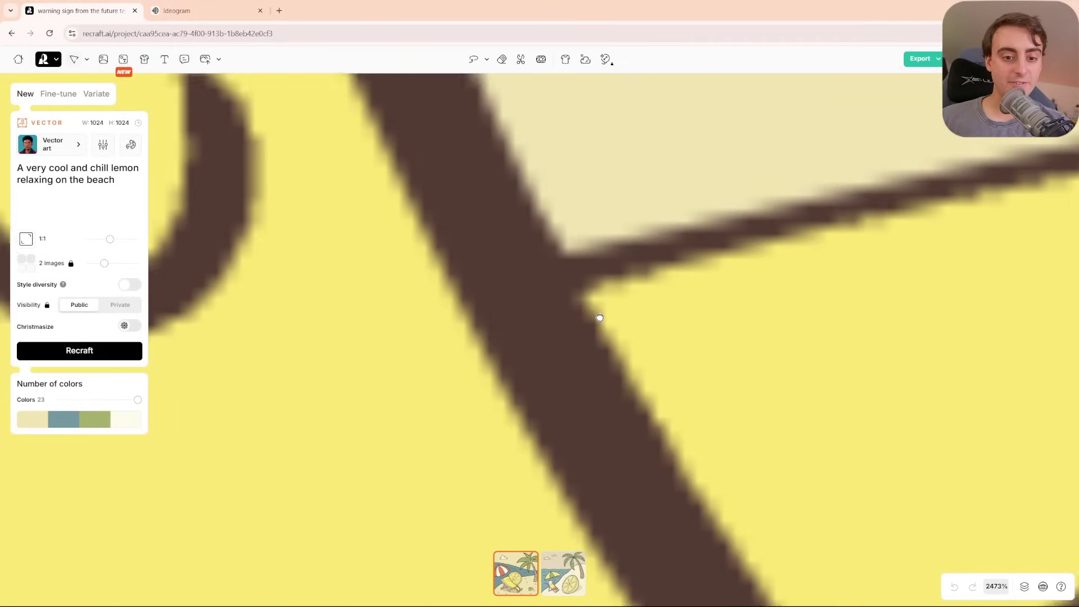
pyautogui.moveTo(600, 318); pyautogui.dragTo(749, 404)
pyautogui.moveTo(544, 315); pyautogui.dragTo(695, 333)
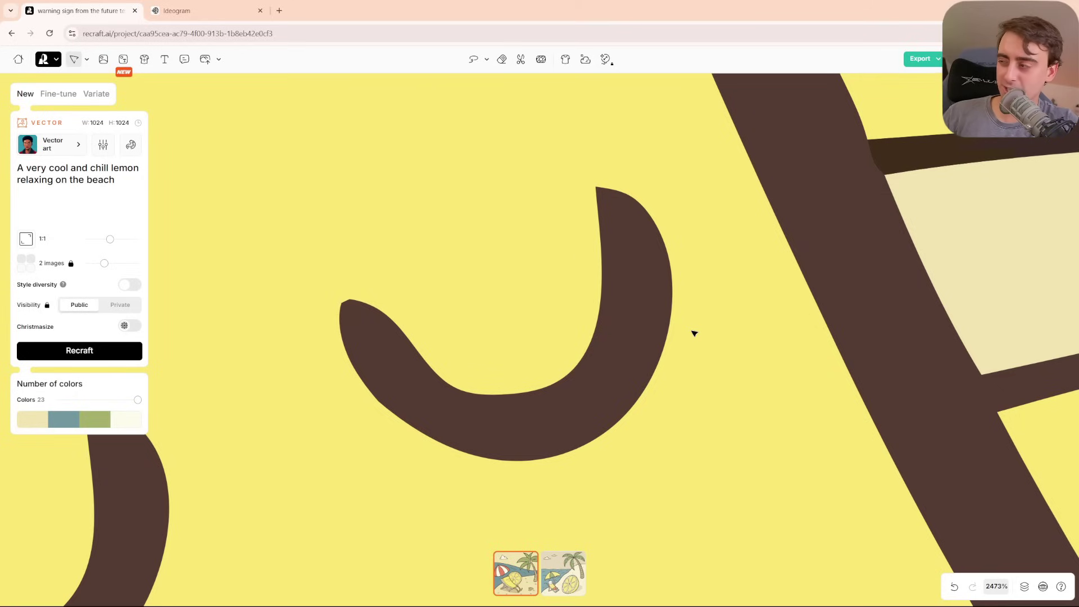
pyautogui.moveTo(788, 280); pyautogui.dragTo(699, 342)
# Examine the edges of the lemon slice in the first beach picture, following the outline of its rind at high magnification.
pyautogui.scroll(-5, 700, 342)
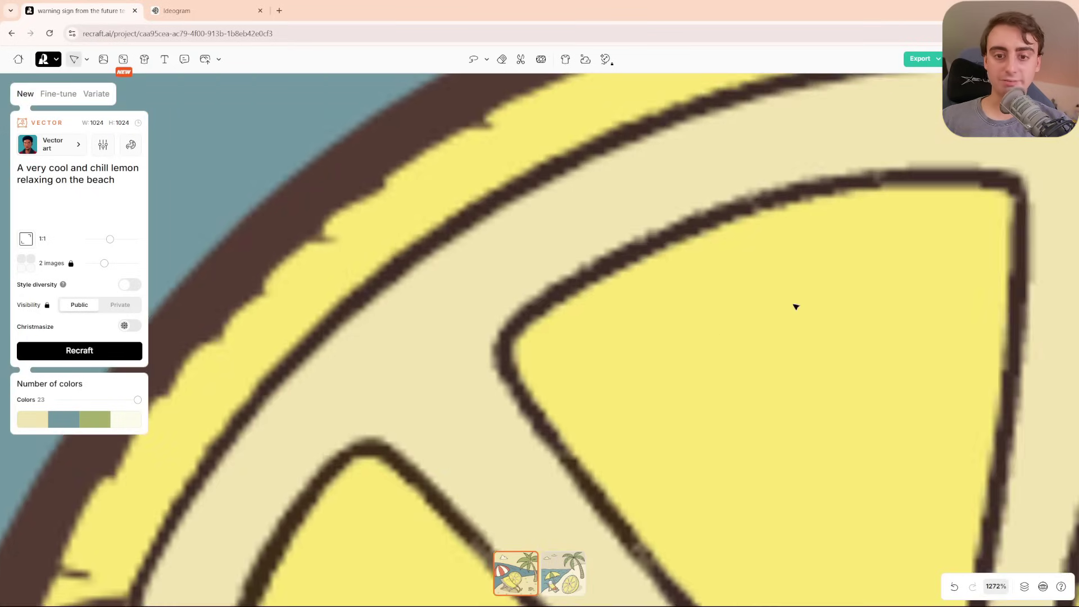
pyautogui.scroll(-3, 946, 482)
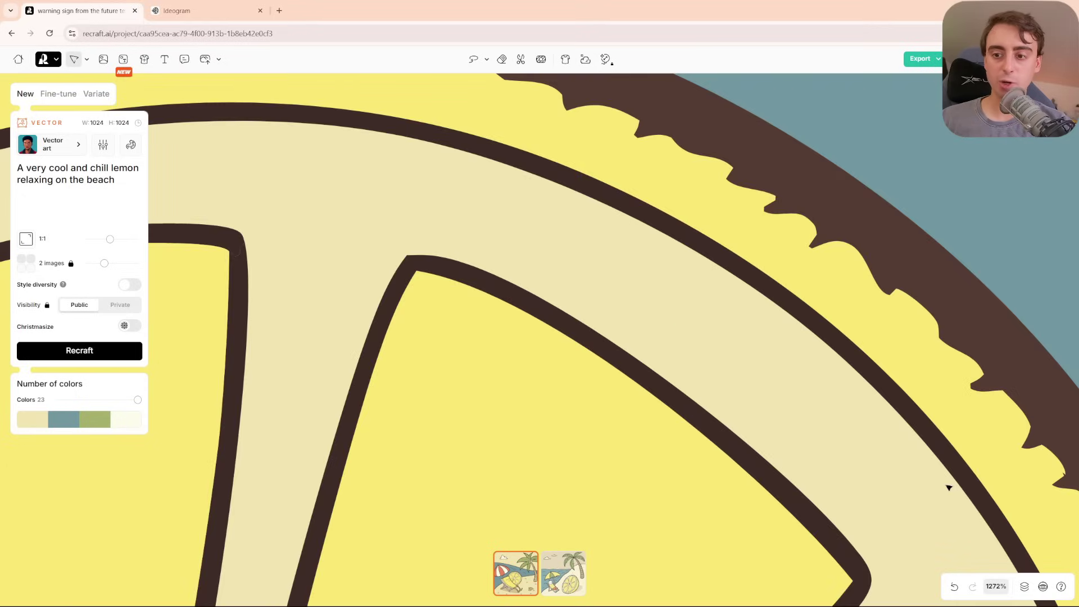
pyautogui.scroll(3, 599, 282)
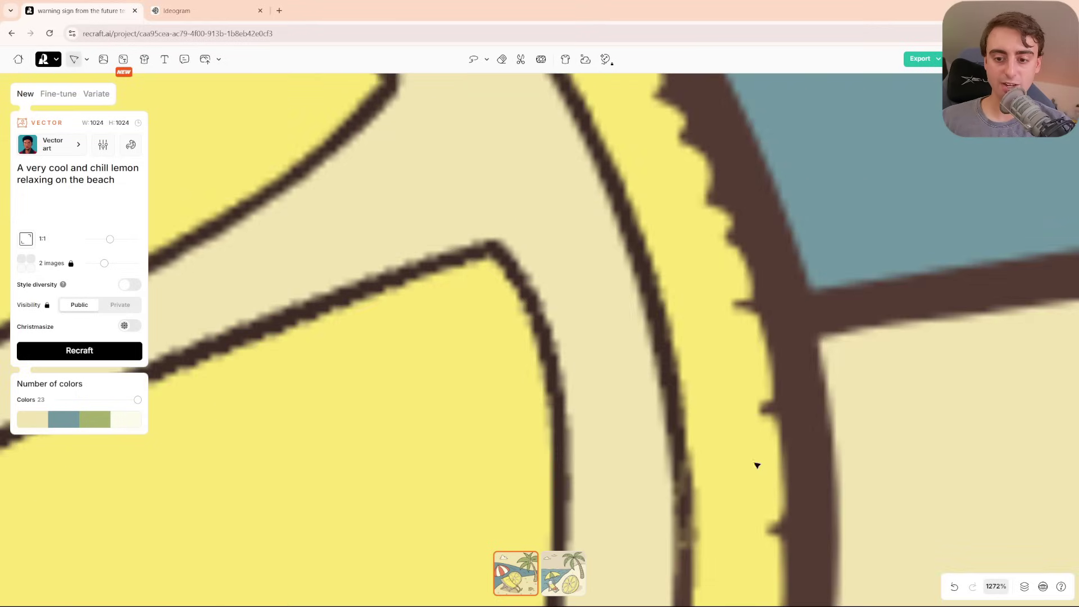
pyautogui.moveTo(757, 465); pyautogui.dragTo(694, 163)
pyautogui.moveTo(706, 383); pyautogui.dragTo(824, 118)
pyautogui.moveTo(715, 421); pyautogui.dragTo(747, 349)
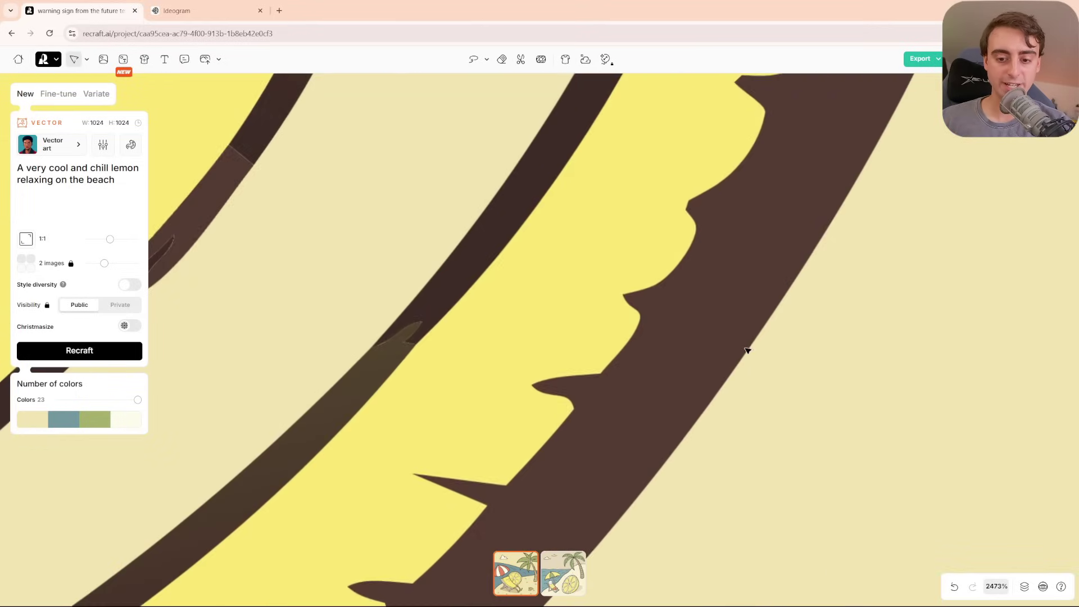
pyautogui.scroll(3, 748, 349)
pyautogui.scroll(3, 896, 248)
pyautogui.moveTo(896, 248); pyautogui.dragTo(1060, 174)
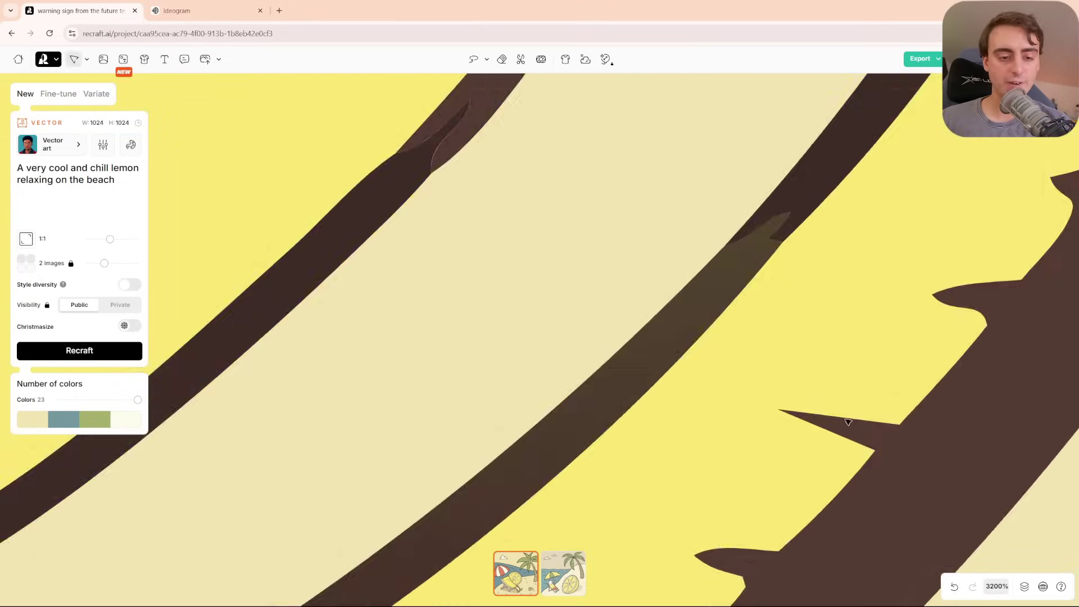
pyautogui.moveTo(828, 513); pyautogui.dragTo(802, 237)
pyautogui.moveTo(608, 364); pyautogui.dragTo(774, 104)
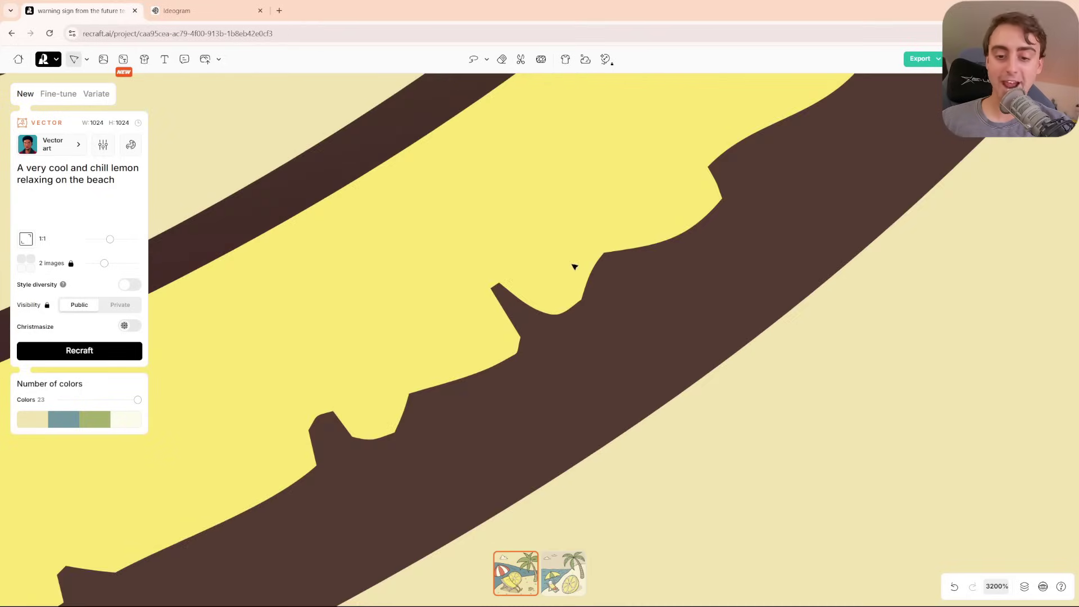
pyautogui.moveTo(573, 267); pyautogui.dragTo(906, 125)
# Examine the overall composition of the first beach picture and the sharpness of the palm leaf outlines.
pyautogui.hotkey('shift', '1')
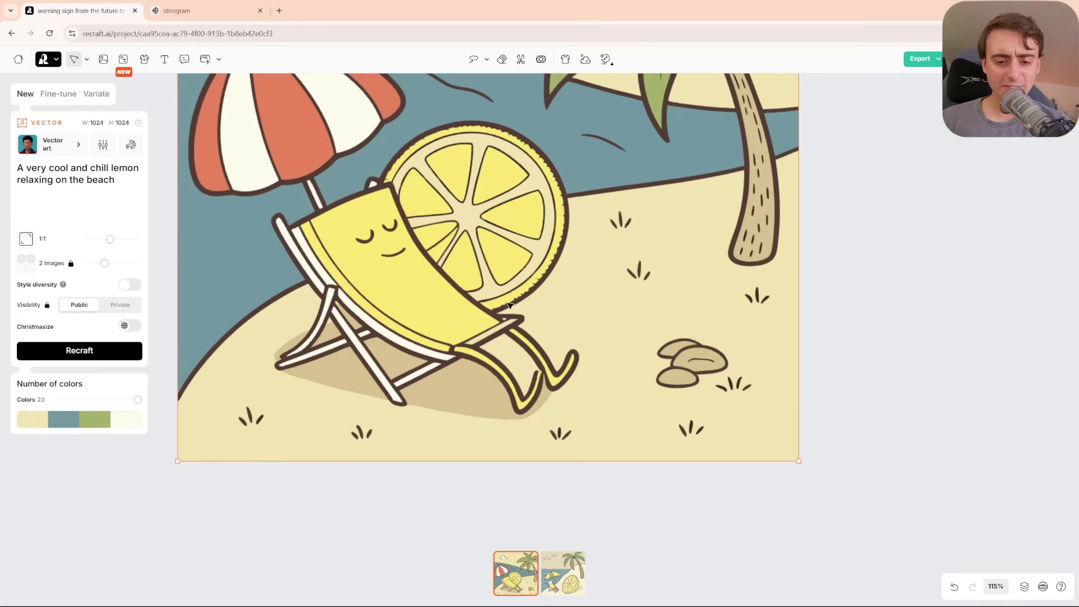
pyautogui.scroll(3, 511, 302)
pyautogui.scroll(2, 603, 456)
pyautogui.hotkey('shift', '1')
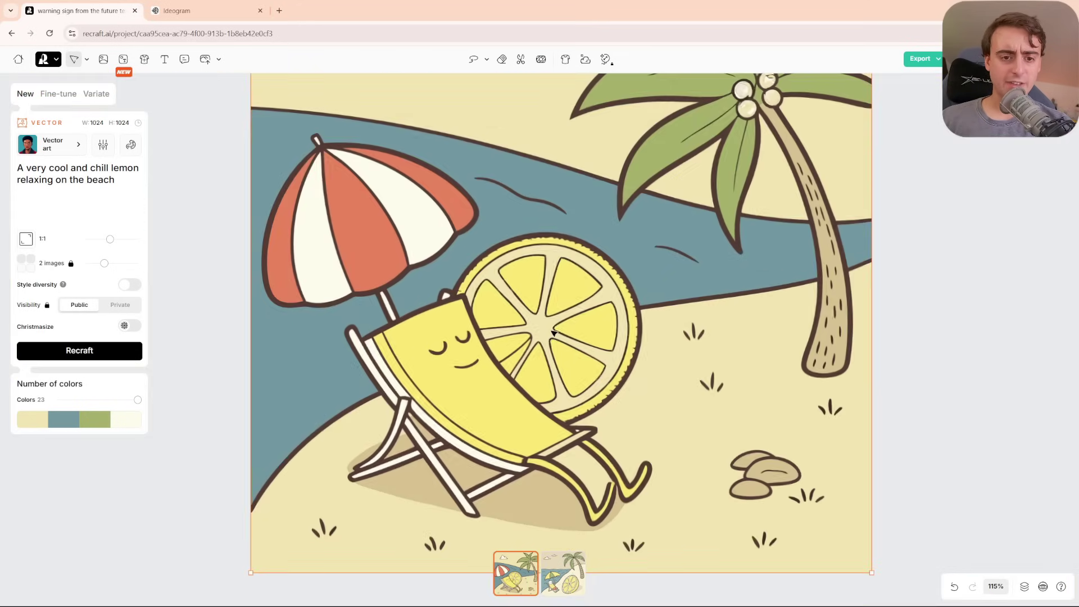
pyautogui.scroll(2, 725, 306)
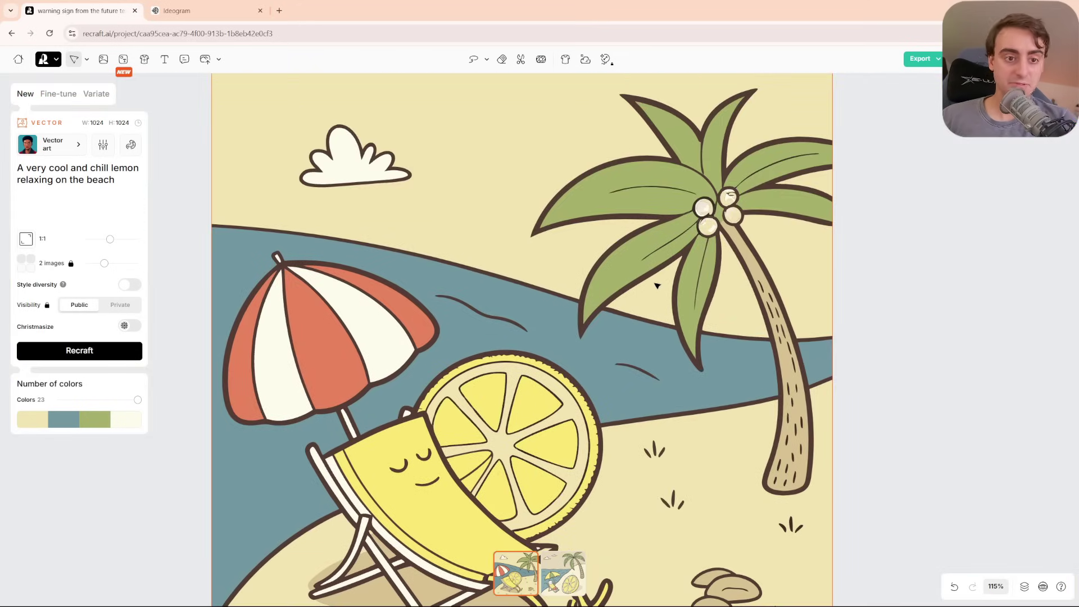
pyautogui.scroll(3, 611, 301)
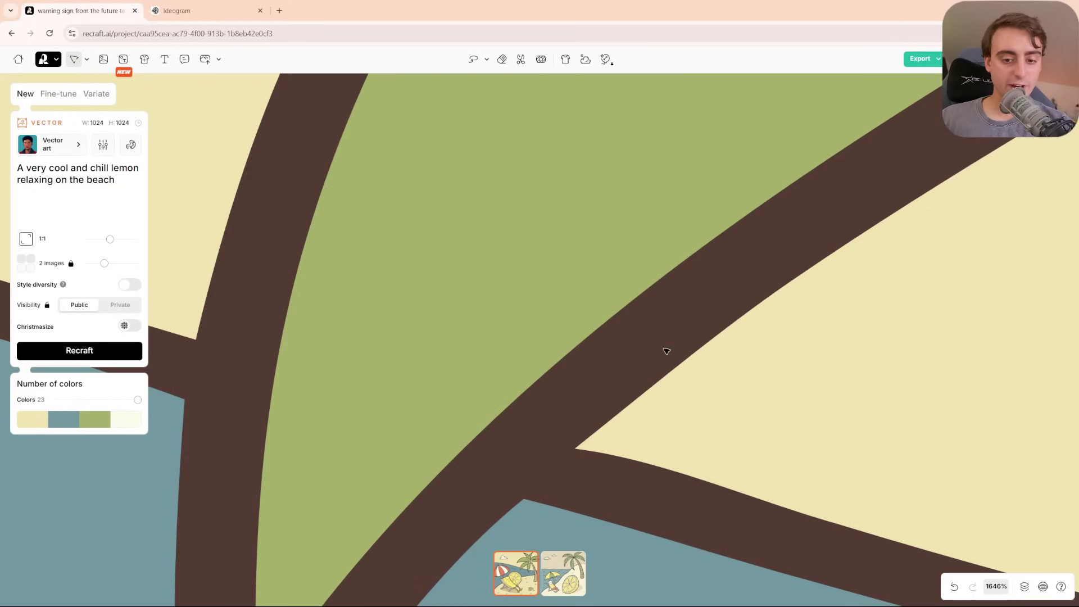
pyautogui.scroll(2, 665, 352)
pyautogui.scroll(2, 636, 363)
pyautogui.scroll(-6, 661, 360)
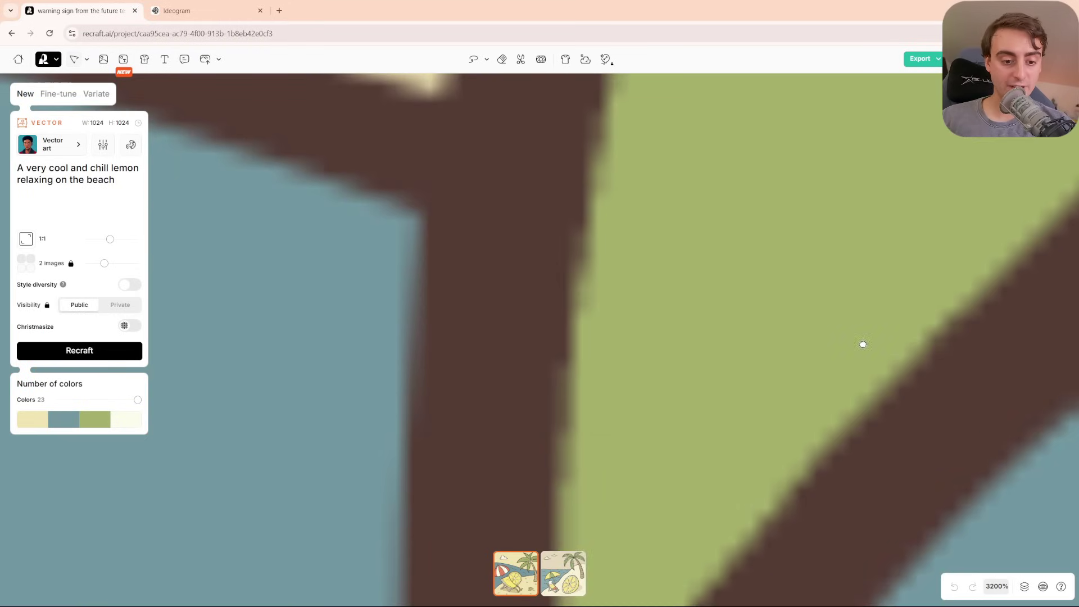
pyautogui.scroll(-5, 748, 368)
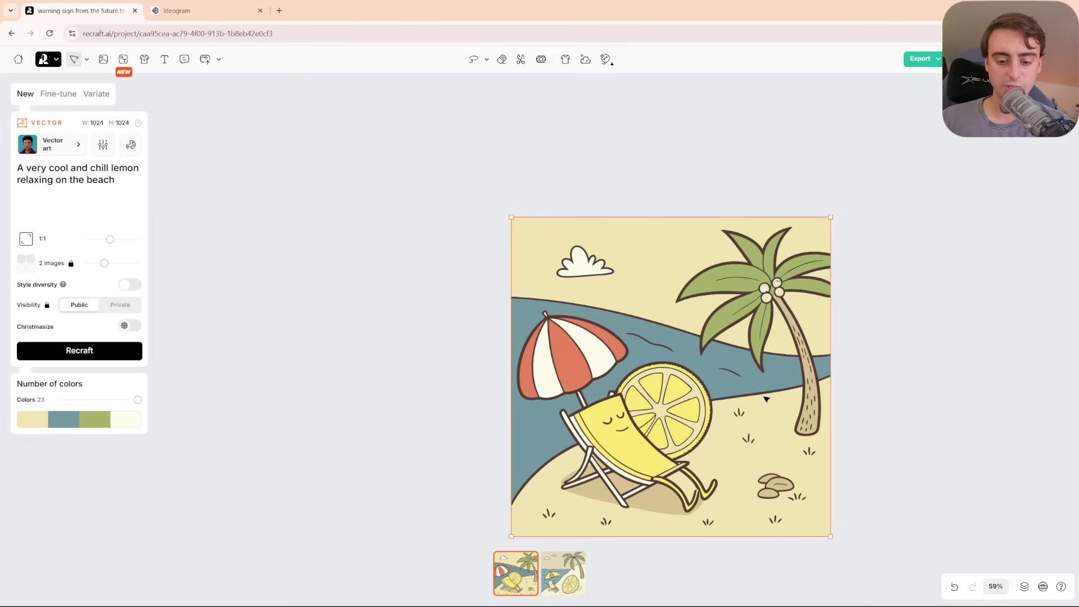
# Switch to the second lemon beach variant and examine the lounging character's face, the lemon slice and the palm leaves.
pyautogui.moveTo(766, 398); pyautogui.dragTo(650, 381)
pyautogui.click(575, 584)
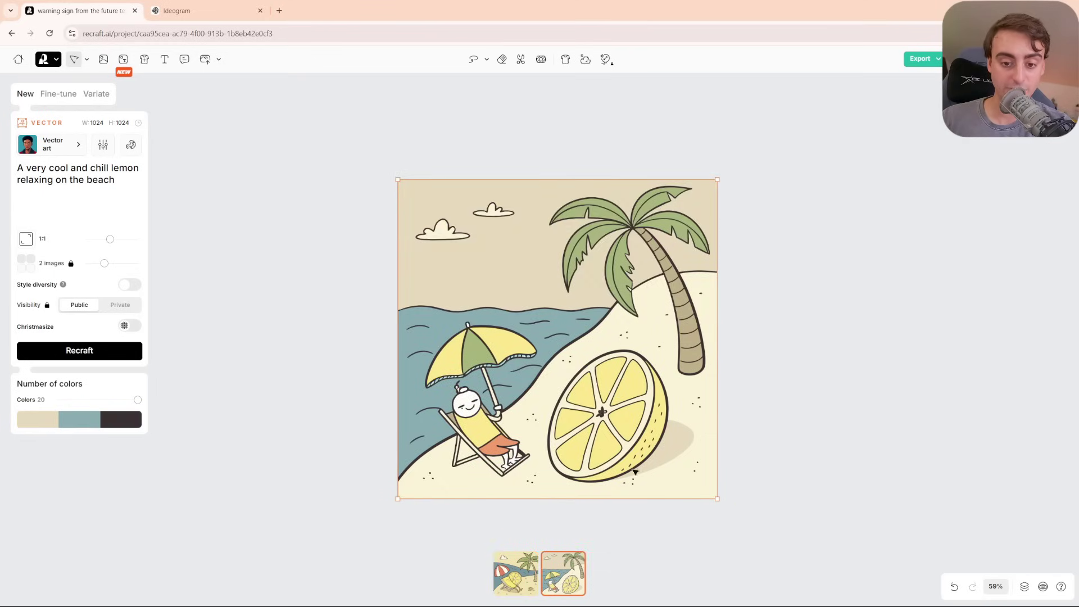
pyautogui.scroll(7, 514, 416)
pyautogui.moveTo(448, 402); pyautogui.dragTo(887, 461)
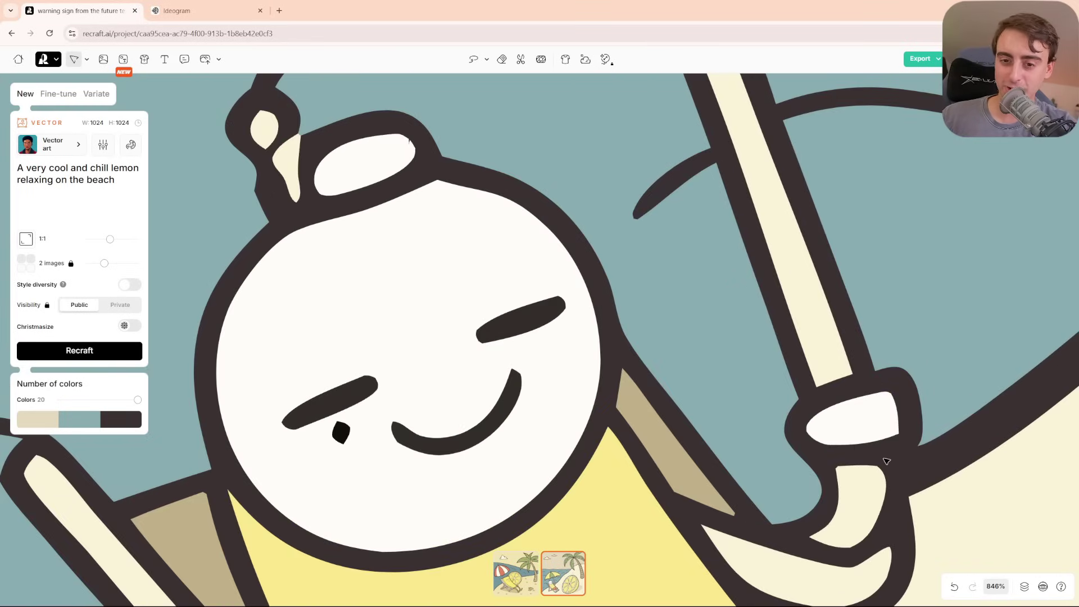
pyautogui.scroll(-7, 887, 461)
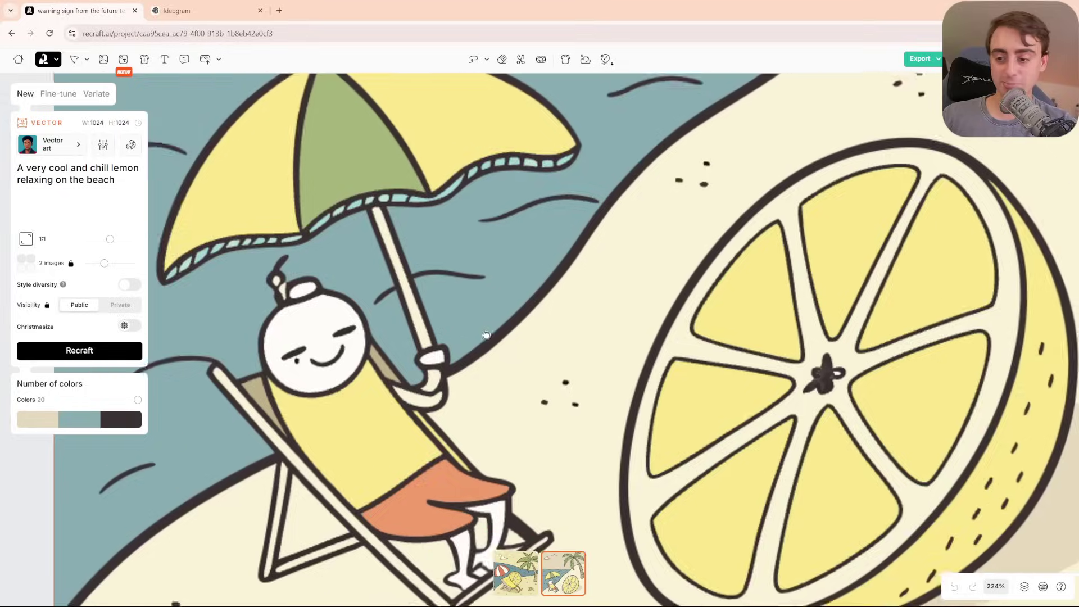
pyautogui.scroll(3, 629, 372)
pyautogui.scroll(-5, 730, 393)
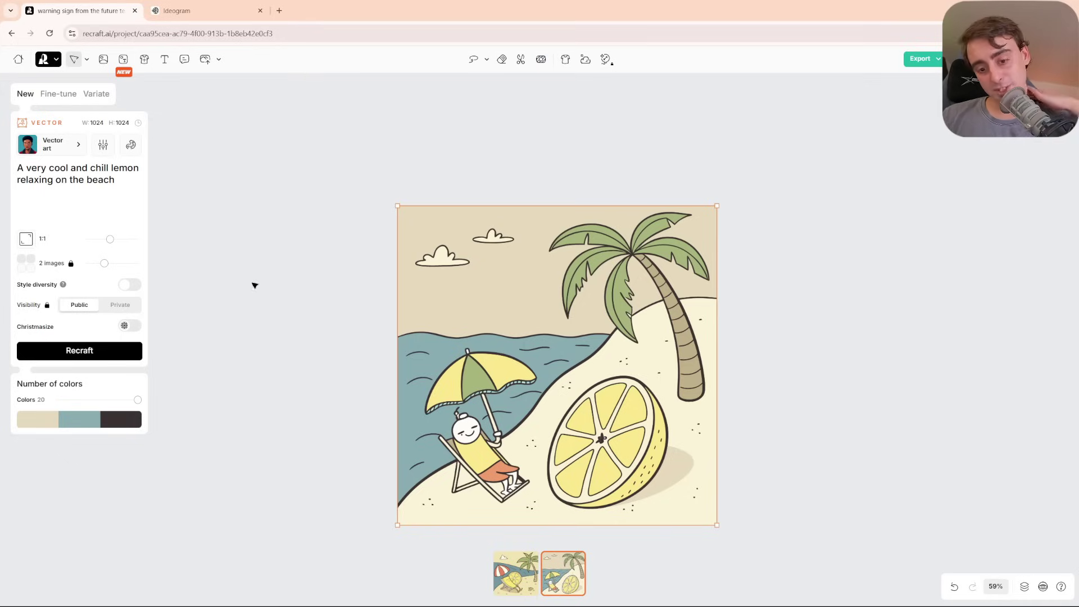
pyautogui.click(303, 316)
pyautogui.scroll(10, 717, 284)
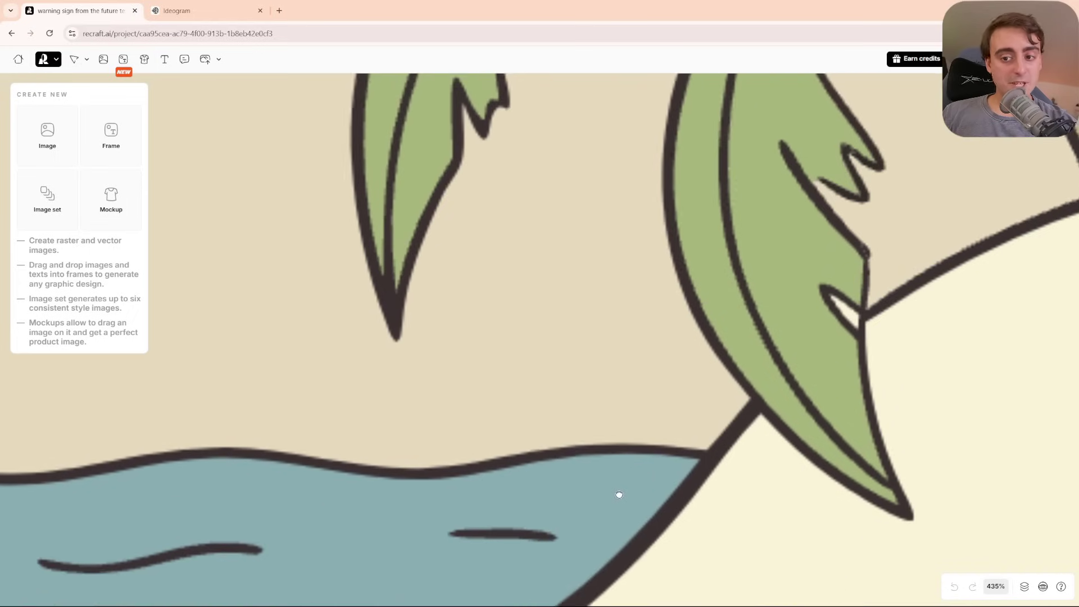
pyautogui.scroll(-4, 740, 243)
pyautogui.scroll(-6, 646, 284)
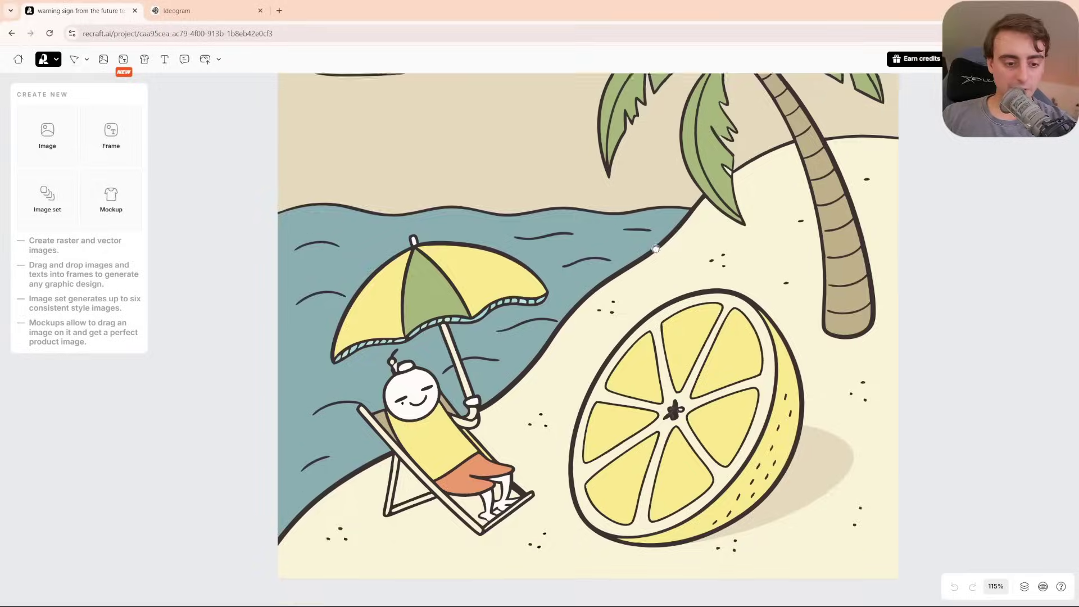
pyautogui.scroll(3, 658, 305)
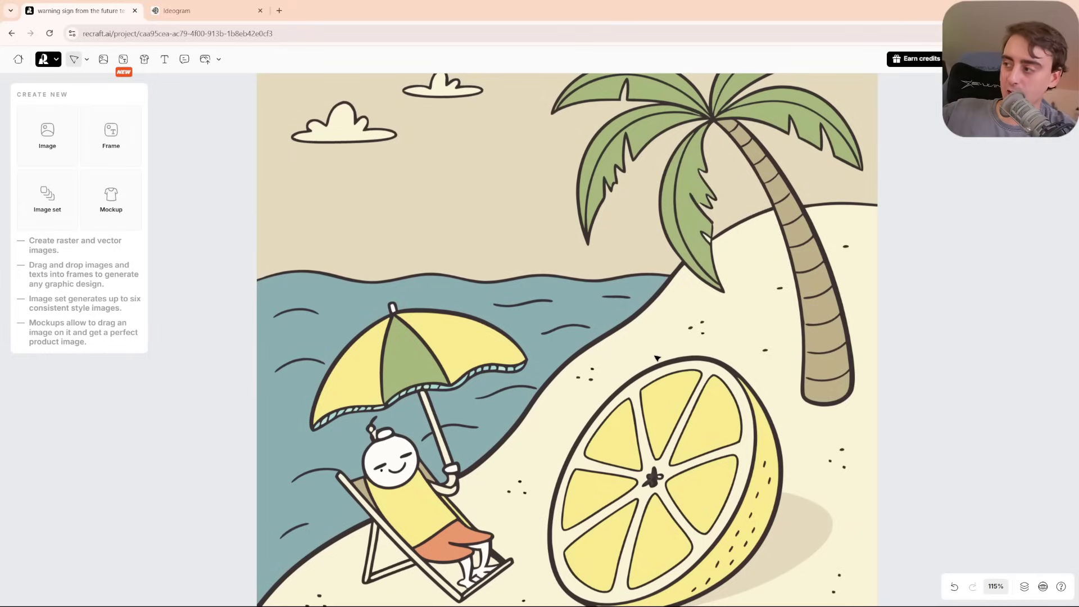
# Generate a 1:1 product-photo mockup from the prompt "image of an AI focused t shirt featuring futuristic lemon characters".
pyautogui.scroll(10, 658, 359)
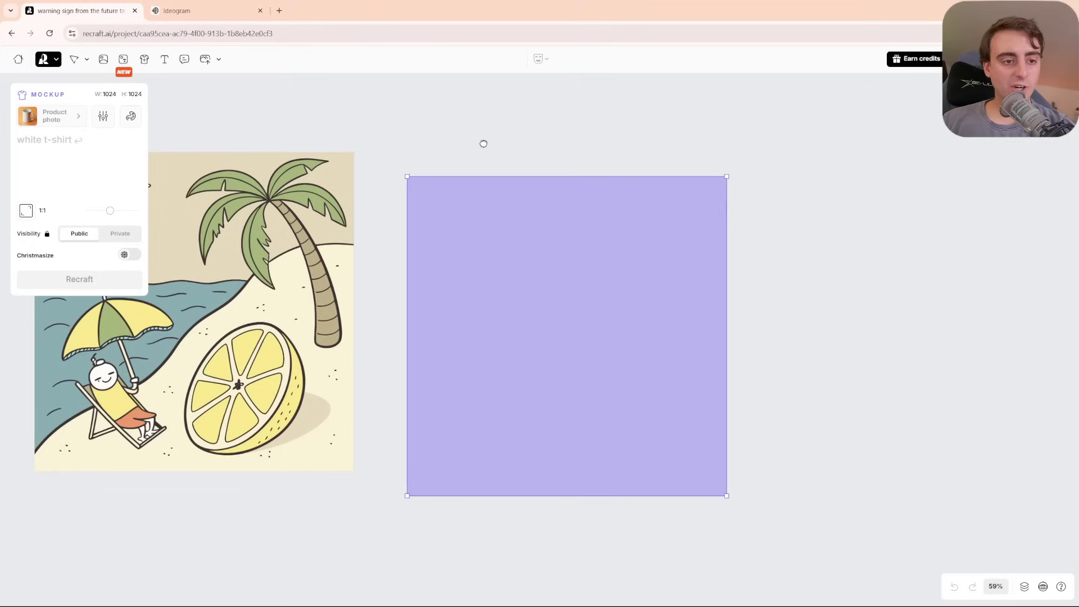
pyautogui.moveTo(484, 142); pyautogui.dragTo(515, 145)
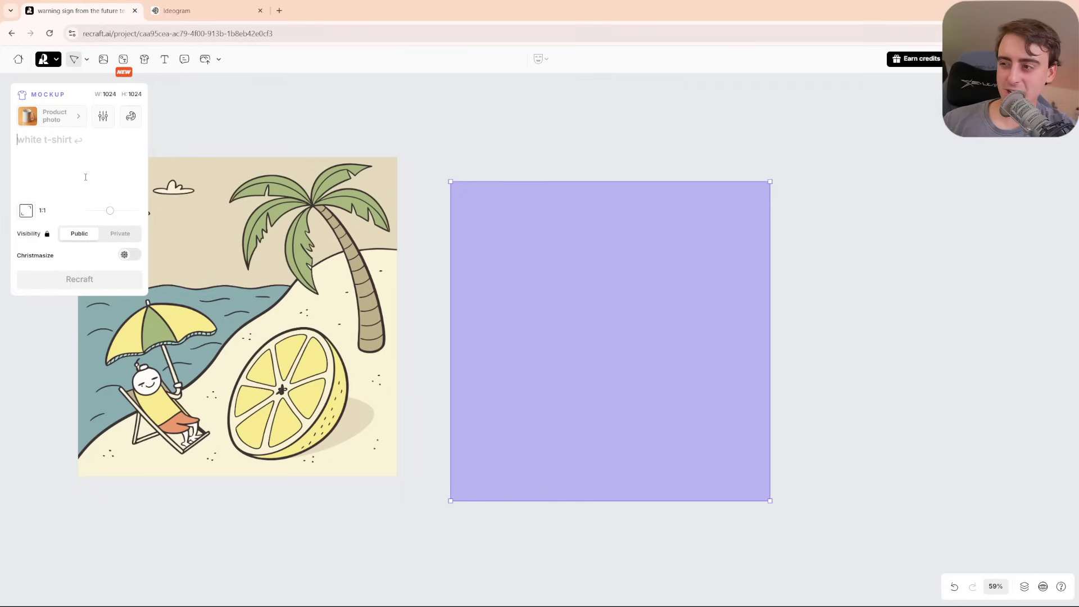
pyautogui.write('image of an AI focused t shirt featuring futuristic lemon characters')
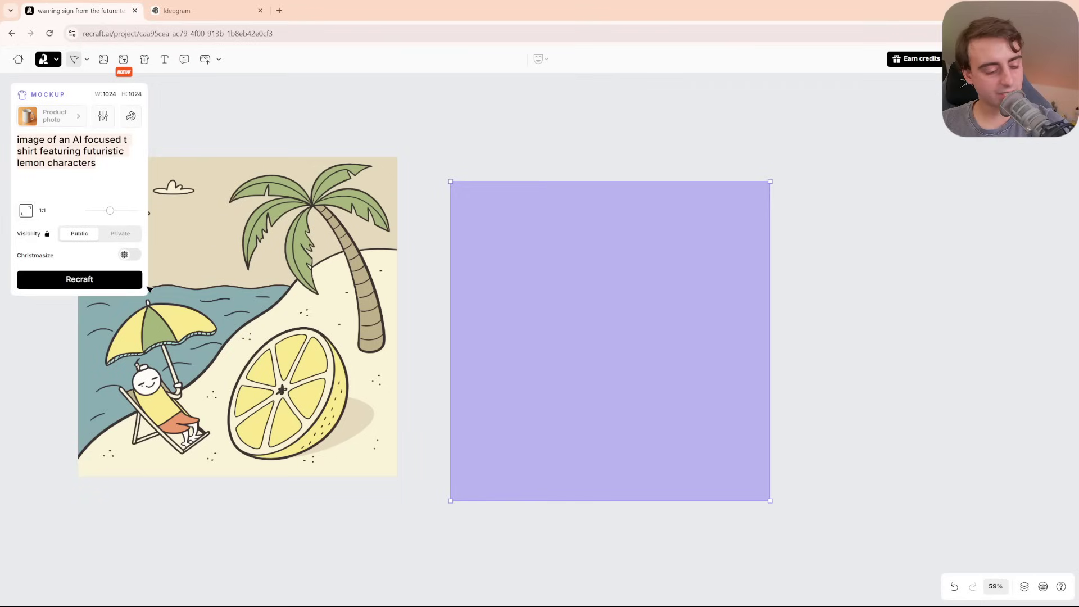
pyautogui.click(108, 280)
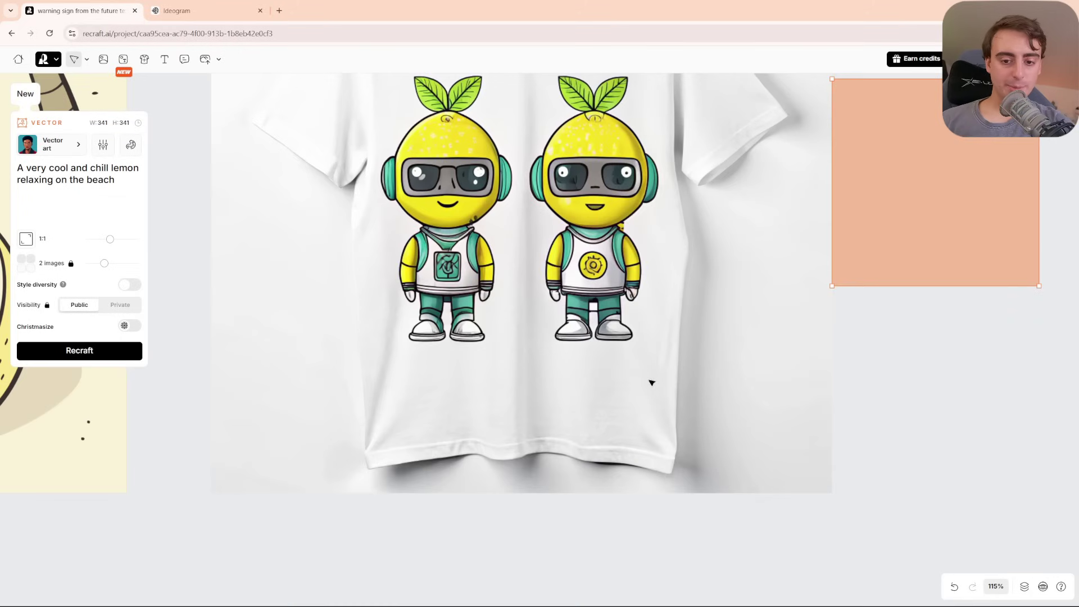
pyautogui.scroll(3, 649, 382)
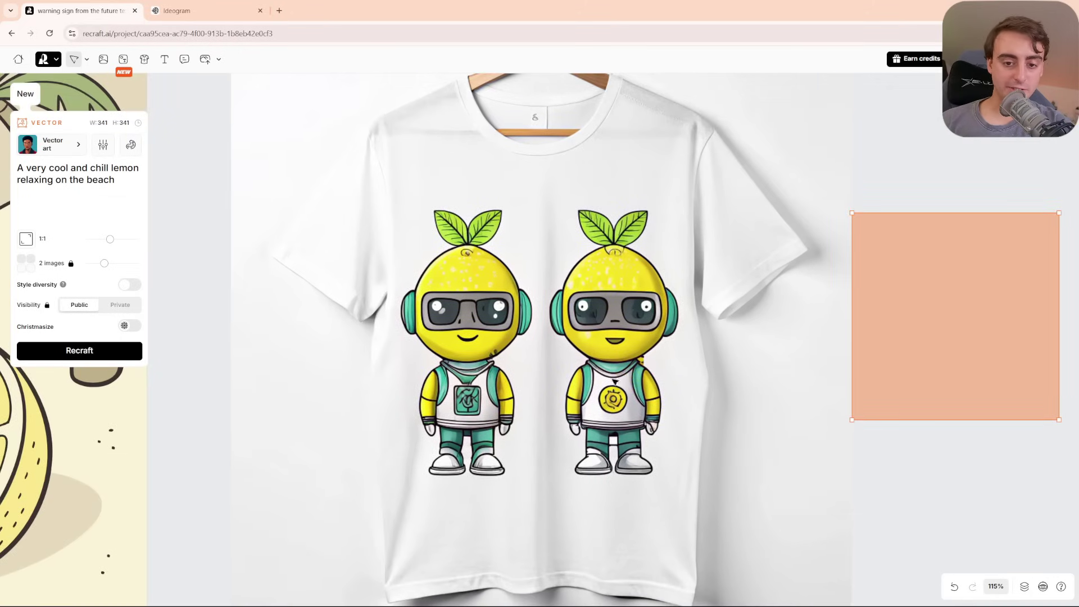
pyautogui.scroll(2, 613, 389)
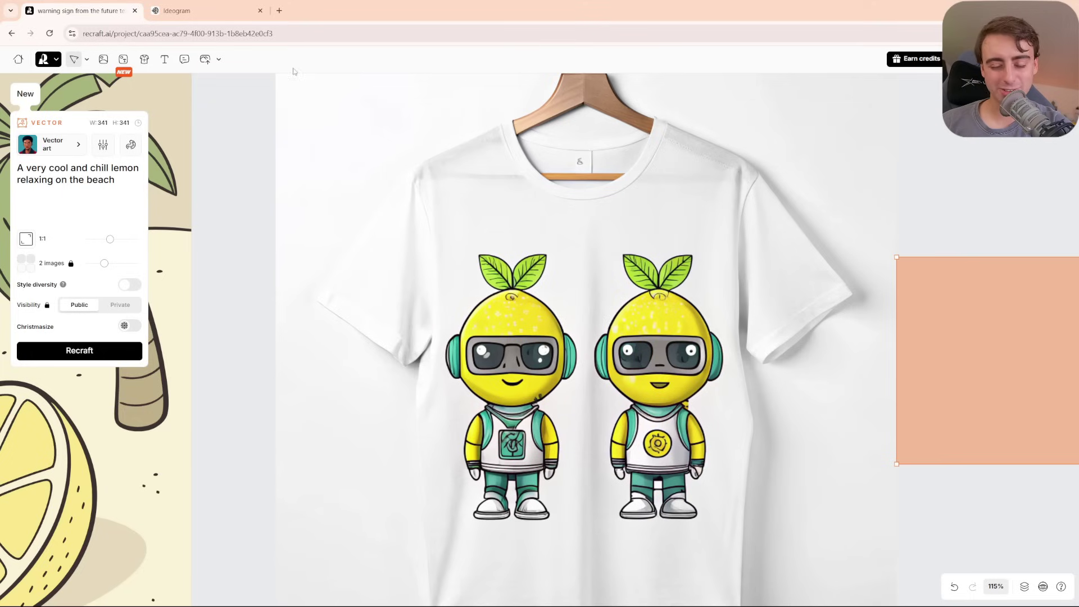
# Switch to Ideogram, examine the first two lemon t-shirt mockups at full size, and close Ideogram to return to Recraft.
pyautogui.moveTo(234, 8)
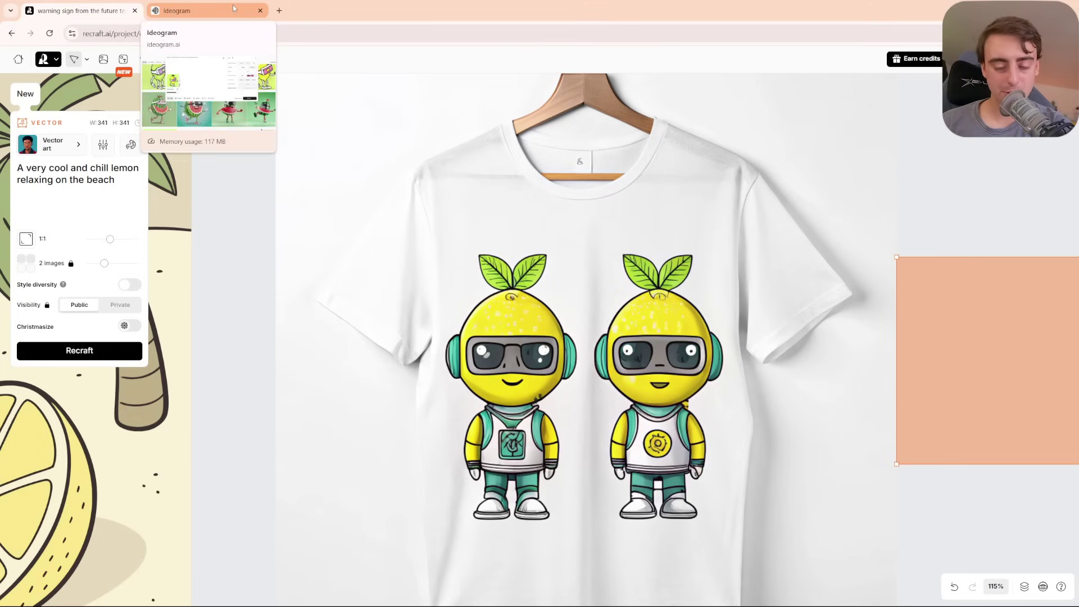
pyautogui.click(230, 10)
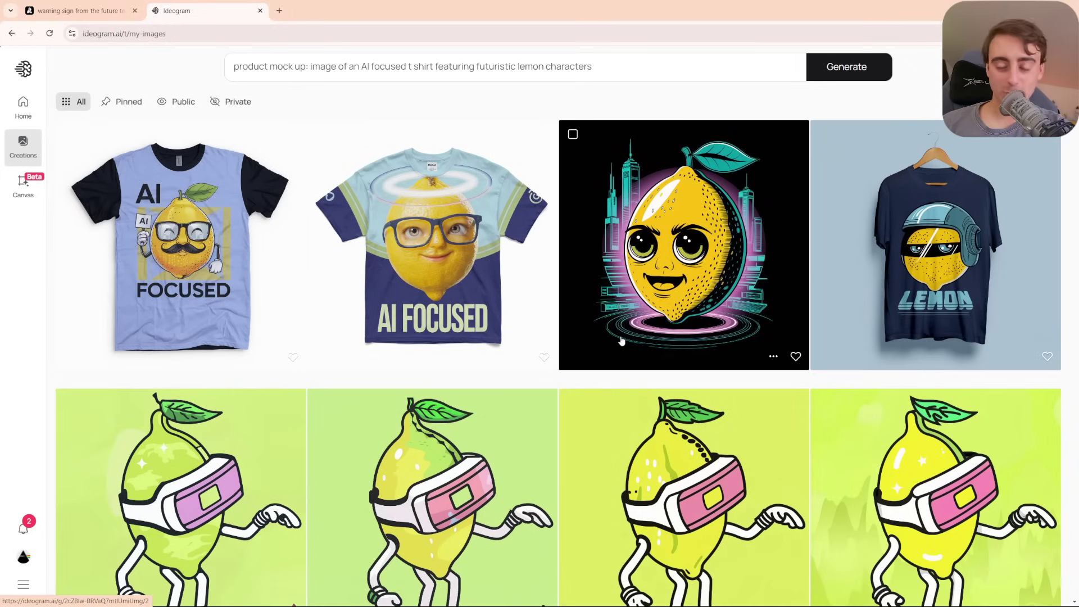
pyautogui.click(246, 294)
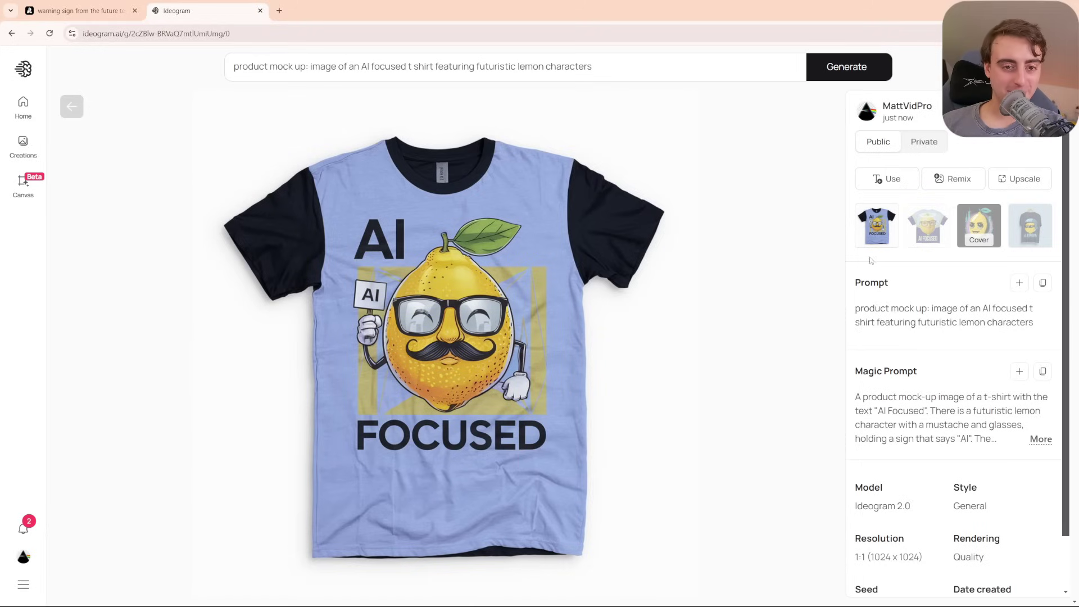
pyautogui.click(910, 239)
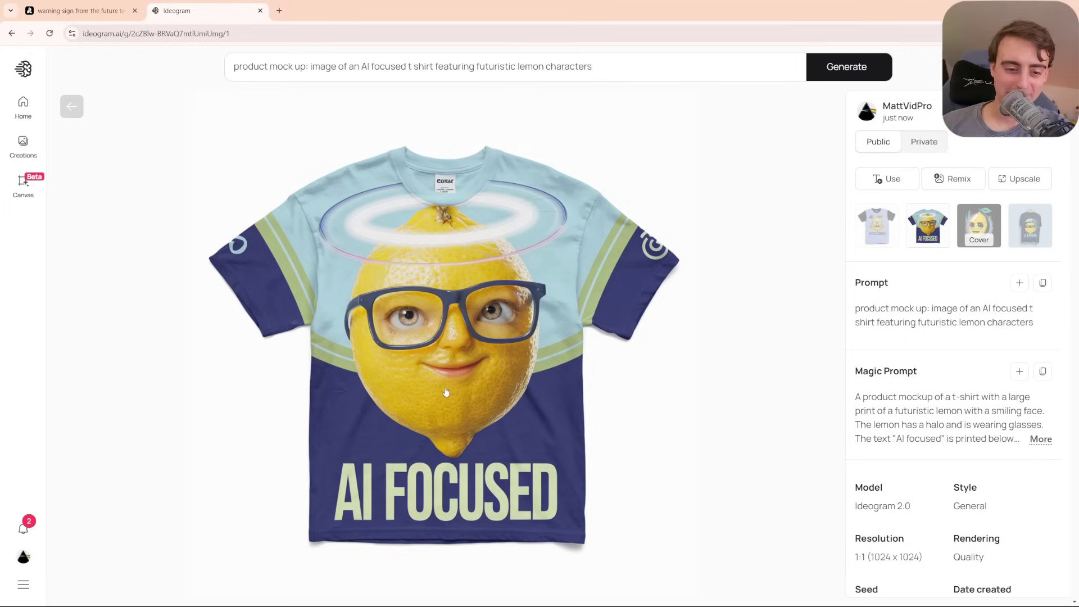
pyautogui.hotkey('ctrl', 'w')
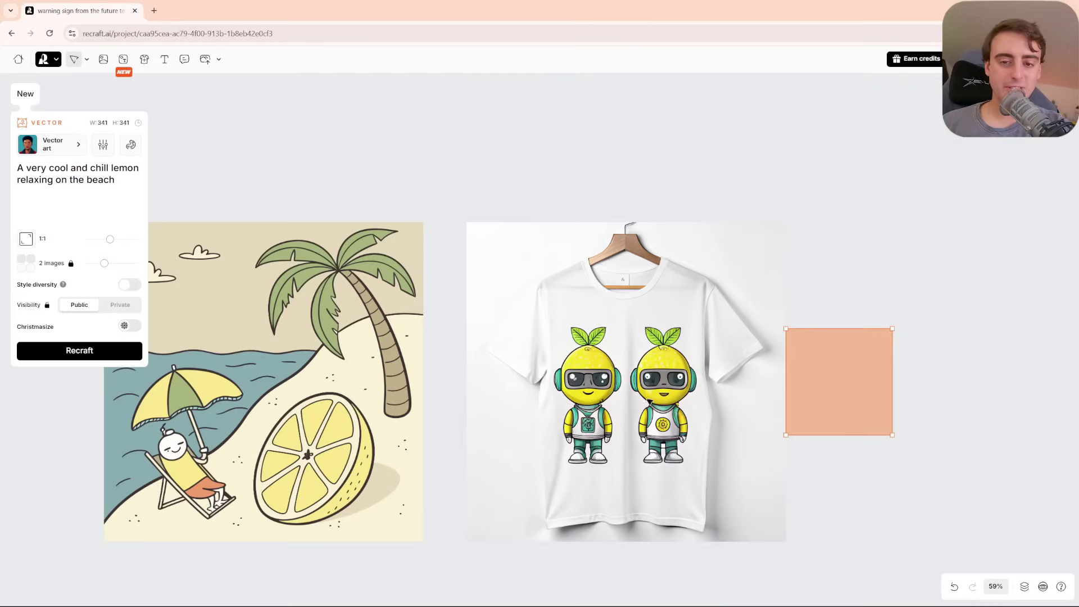
# Move the empty vector frame to the space just above the t-shirt mockup.
pyautogui.hscroll(5, 720, 224)
pyautogui.moveTo(669, 341); pyautogui.dragTo(550, 129)
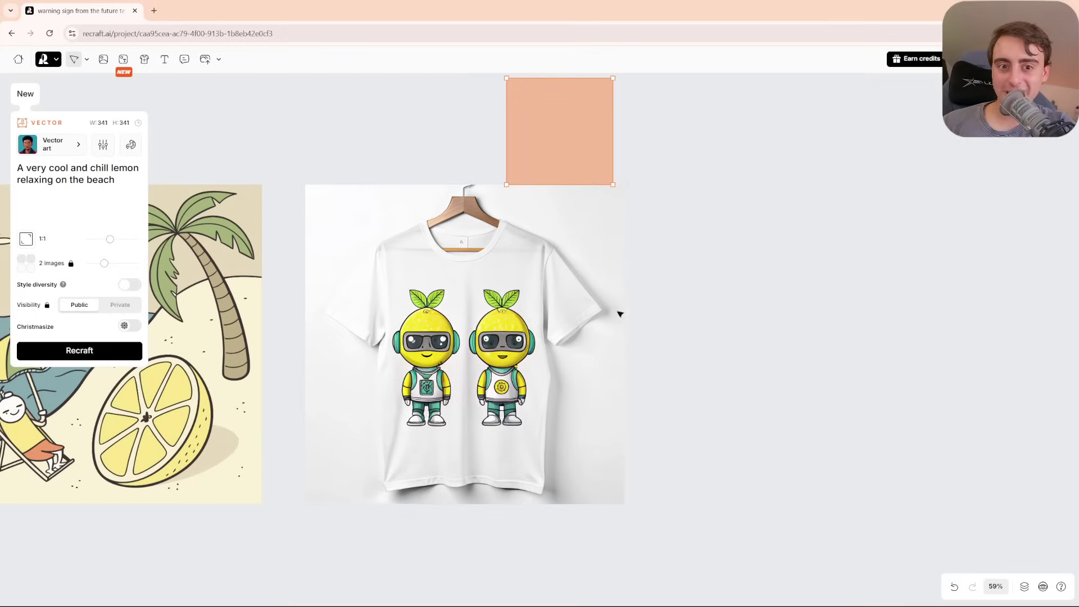
pyautogui.moveTo(729, 351); pyautogui.dragTo(593, 347)
# Create an Illustration-style image set of lemon, watermelon, apple, blueberry, banana and pizza beside the t-shirt mockup.
pyautogui.click(592, 347)
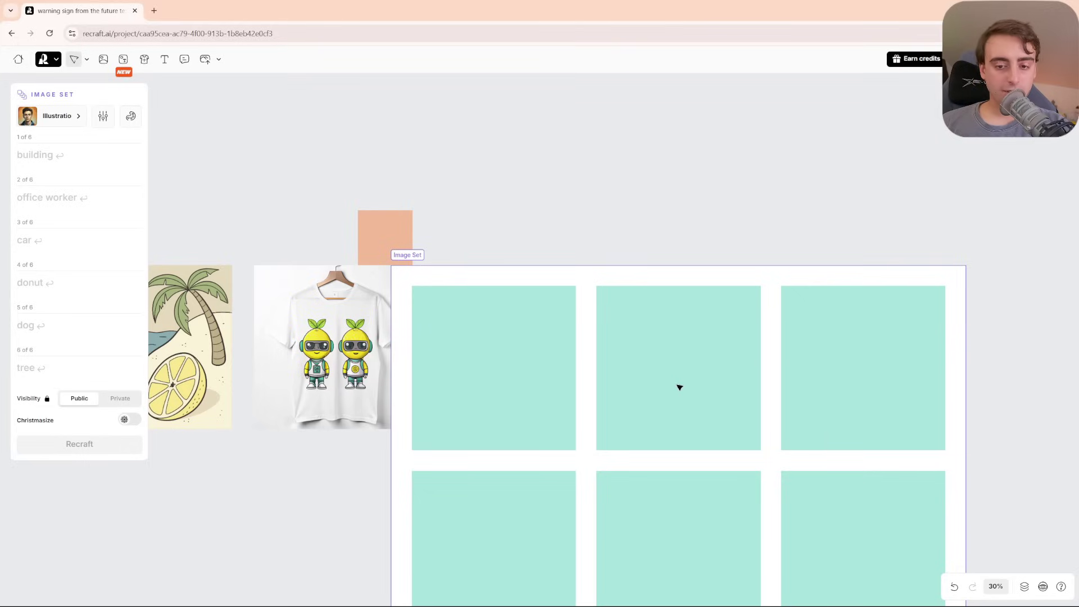
pyautogui.scroll(-5, 689, 261)
pyautogui.moveTo(699, 354); pyautogui.dragTo(573, 354)
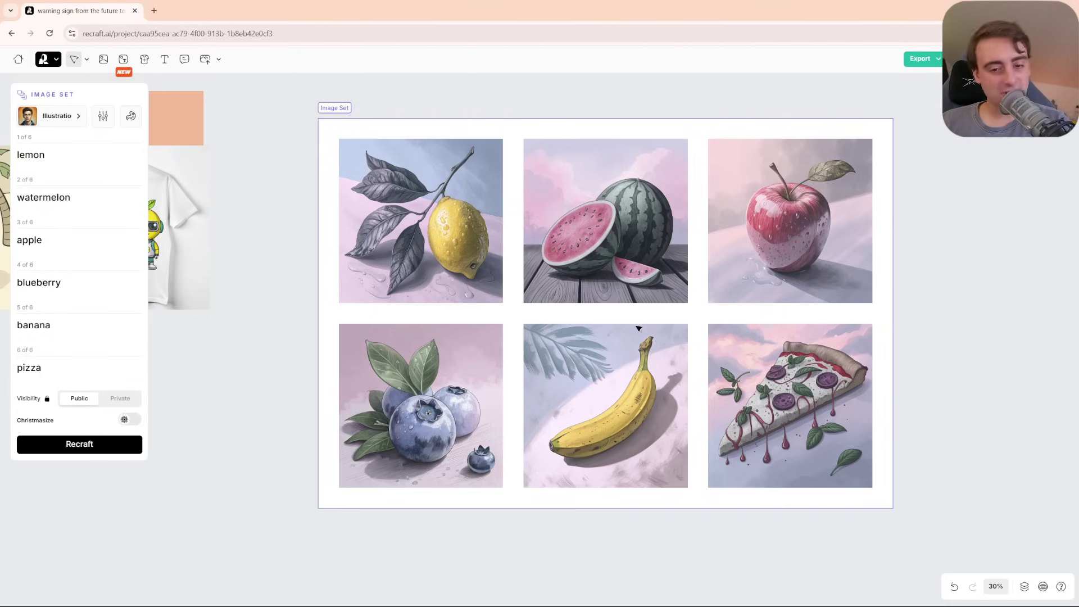
pyautogui.click(991, 412)
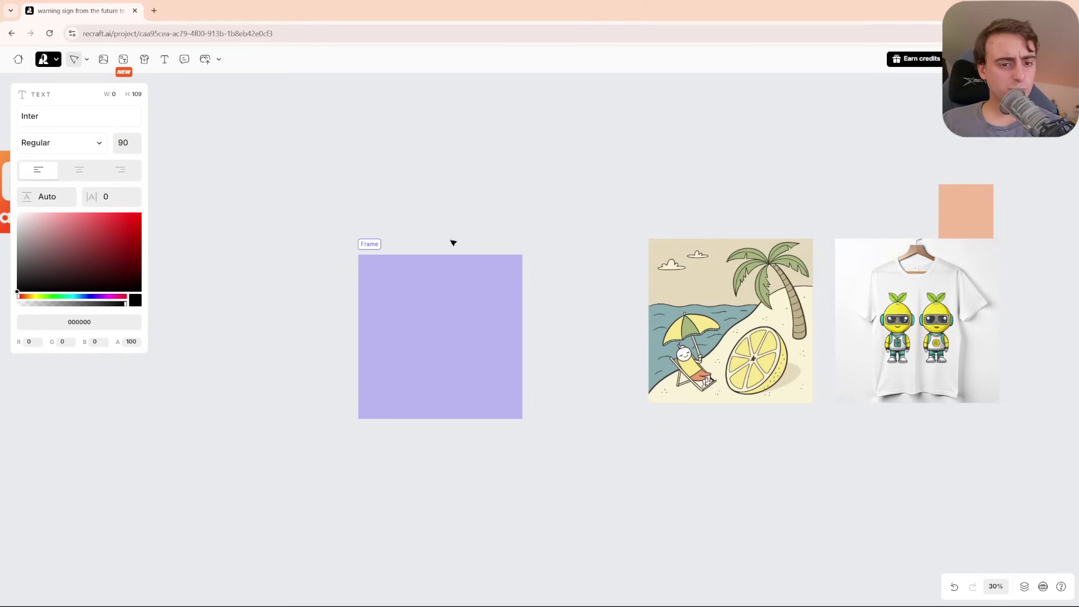
# Try out the text tool with random letters above the empty frame, and erase them.
pyautogui.write('ijgiougioug')
pyautogui.press('BackSpace')
pyautogui.press('BackSpace')
pyautogui.press('BackSpace')
pyautogui.press('BackSpace')
pyautogui.press('BackSpace')
pyautogui.press('BackSpace')
pyautogui.press('BackSpace')
pyautogui.press('BackSpace')
pyautogui.press('BackSpace')
pyautogui.press('BackSpace')
pyautogui.press('BackSpace')
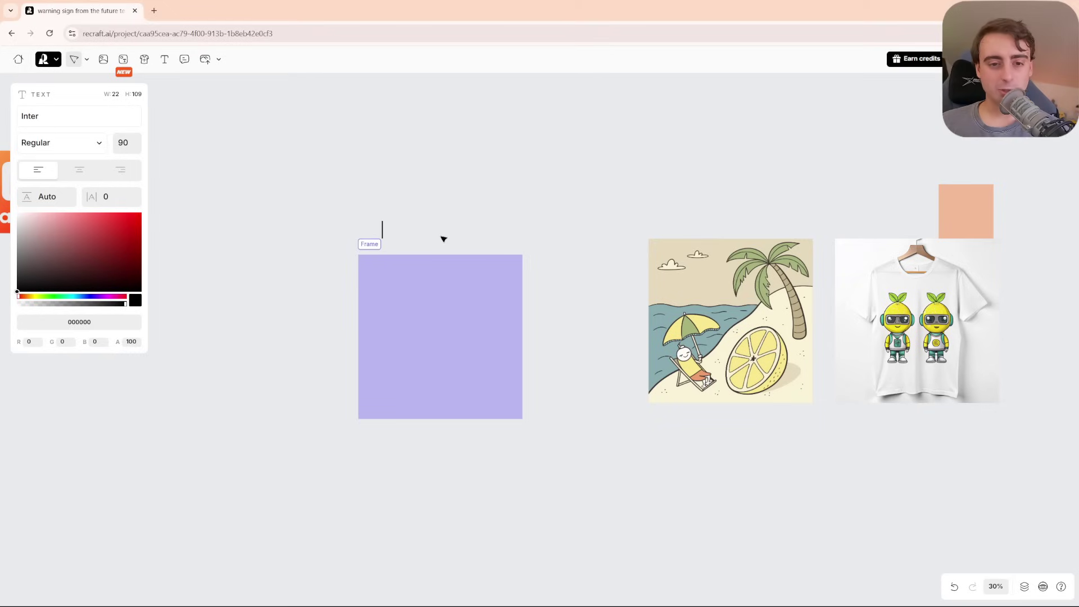
pyautogui.write('hiujoitutjo')
pyautogui.press('BackSpace')
pyautogui.press('BackSpace')
pyautogui.press('BackSpace')
pyautogui.press('BackSpace')
pyautogui.press('BackSpace')
pyautogui.press('BackSpace')
pyautogui.press('BackSpace')
pyautogui.press('BackSpace')
pyautogui.press('BackSpace')
pyautogui.press('BackSpace')
pyautogui.press('BackSpace')
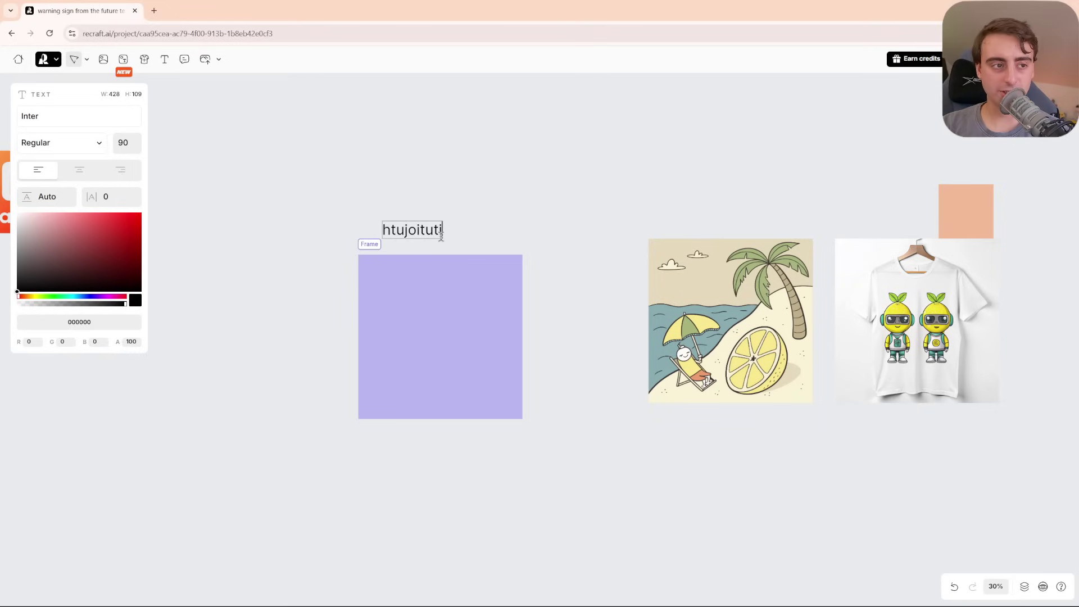
# Select the lemon beach picture and examine its wave and umbrella outlines at high magnification.
pyautogui.click(711, 312)
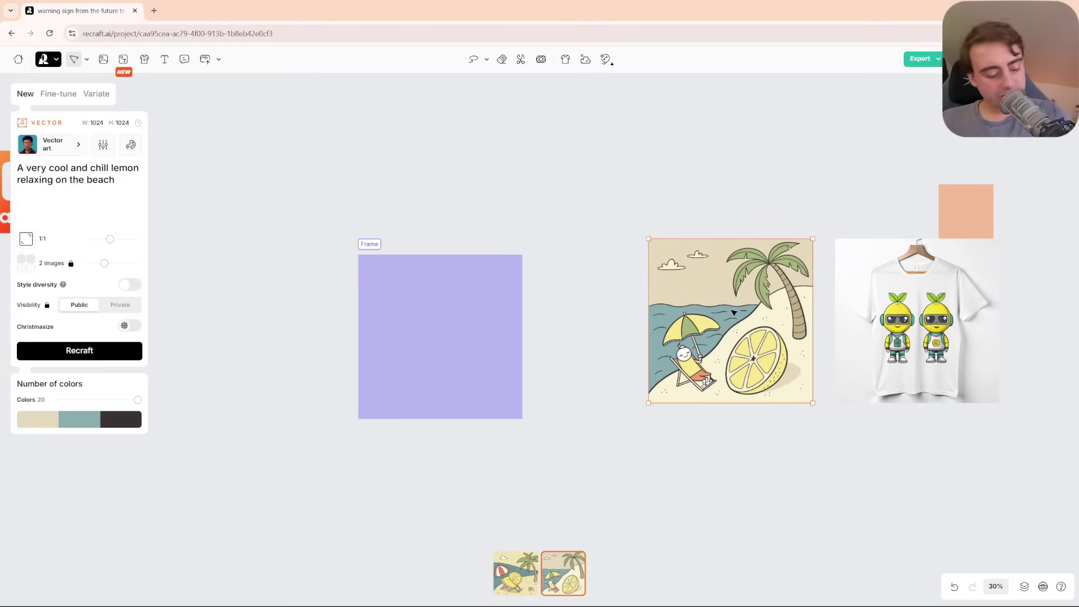
pyautogui.scroll(10, 734, 312)
pyautogui.scroll(-4, 632, 332)
pyautogui.scroll(4, 590, 302)
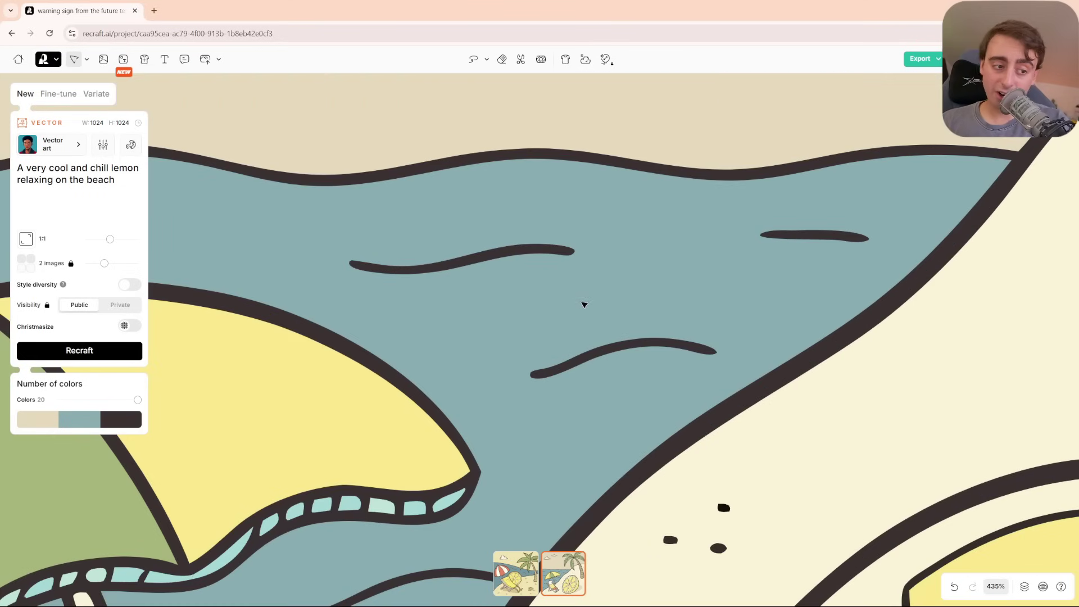
# Examine the six food illustrations in the image set for a consistent style.
pyautogui.scroll(-10, 585, 305)
pyautogui.hscroll(8, 855, 339)
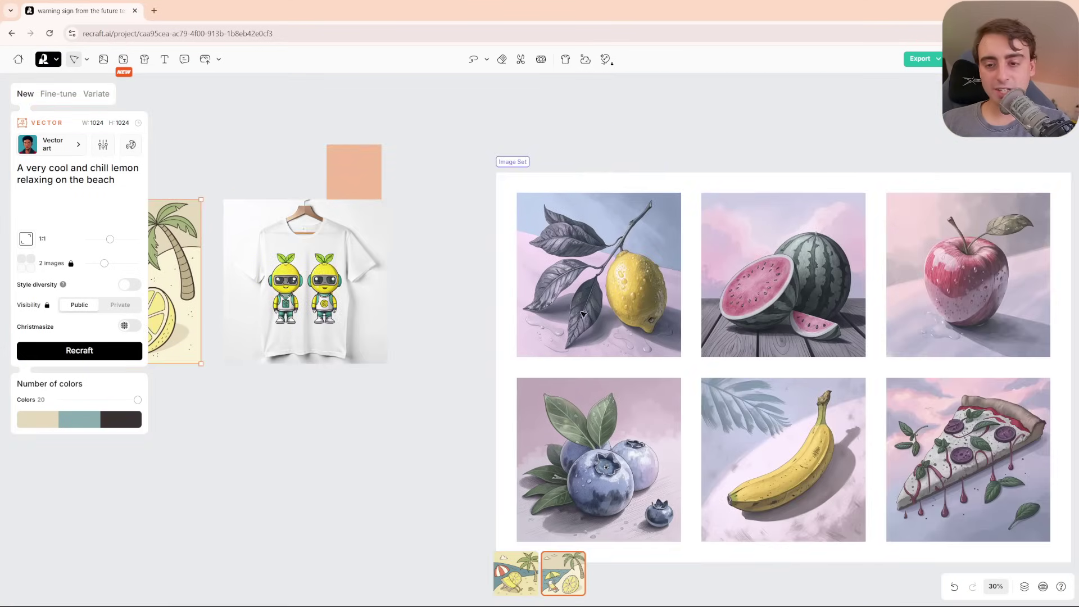
pyautogui.hscroll(6, 583, 313)
pyautogui.scroll(-2, 646, 298)
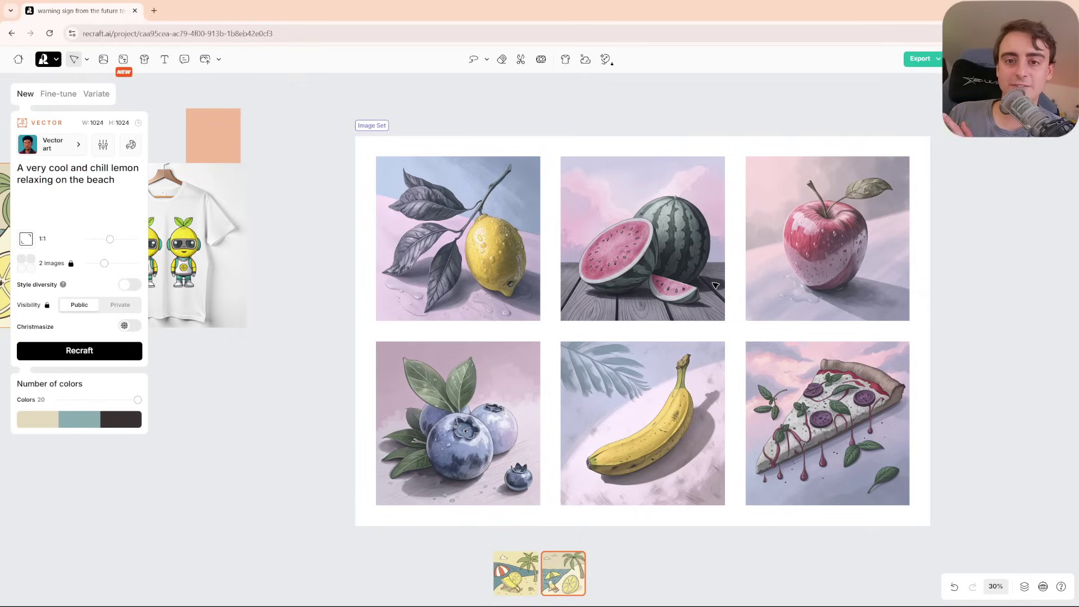
# Remove the background from the portrait of the man in the suit.
pyautogui.moveTo(617, 287); pyautogui.dragTo(602, 291)
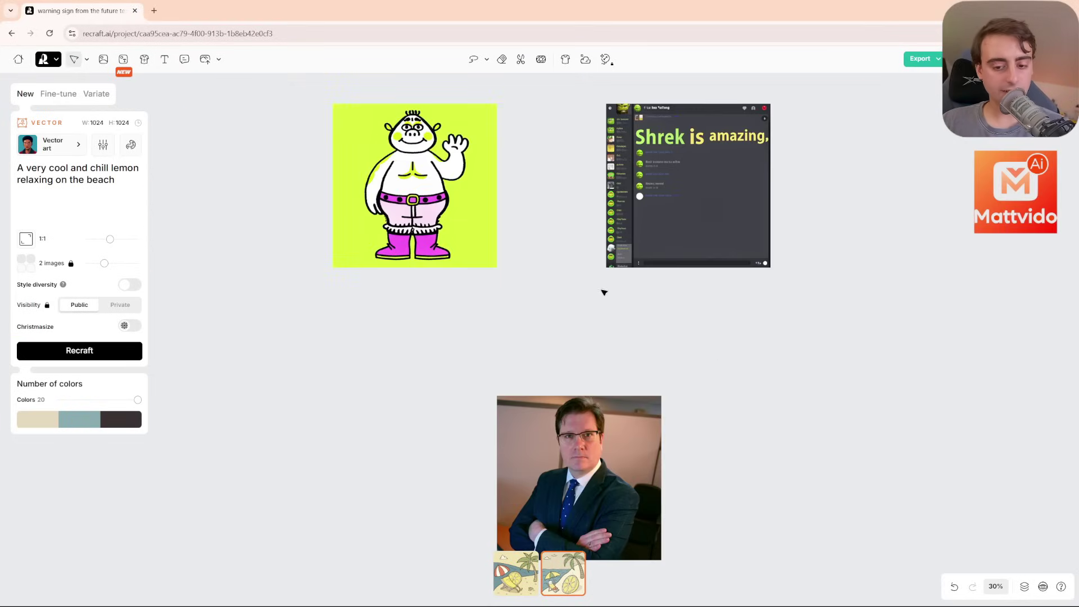
pyautogui.moveTo(725, 376); pyautogui.dragTo(619, 241)
pyautogui.scroll(4, 610, 335)
pyautogui.moveTo(533, 325); pyautogui.dragTo(734, 267)
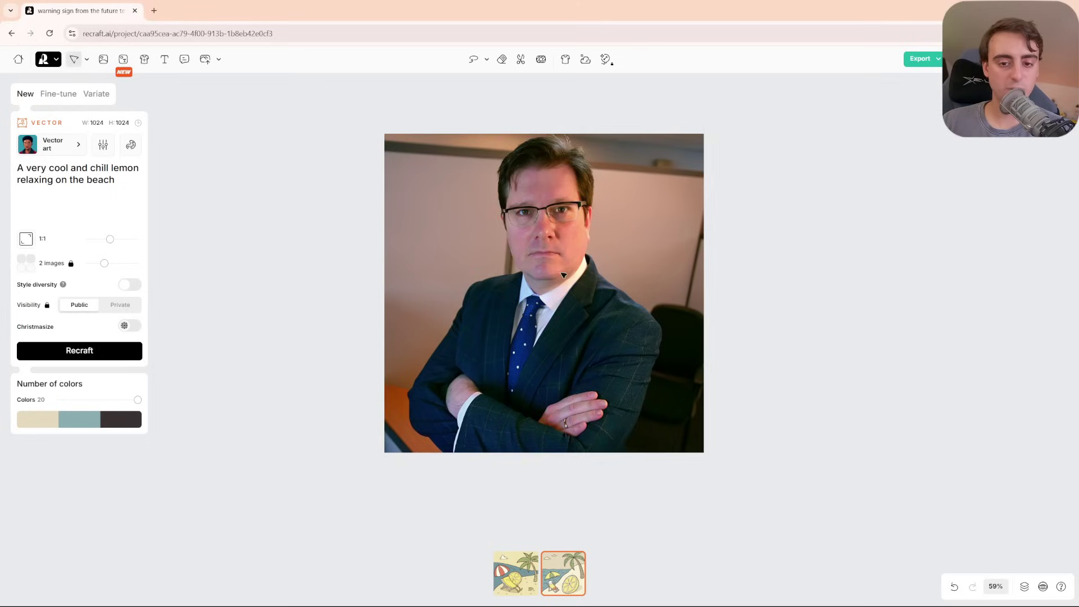
pyautogui.click(672, 295)
pyautogui.click(511, 59)
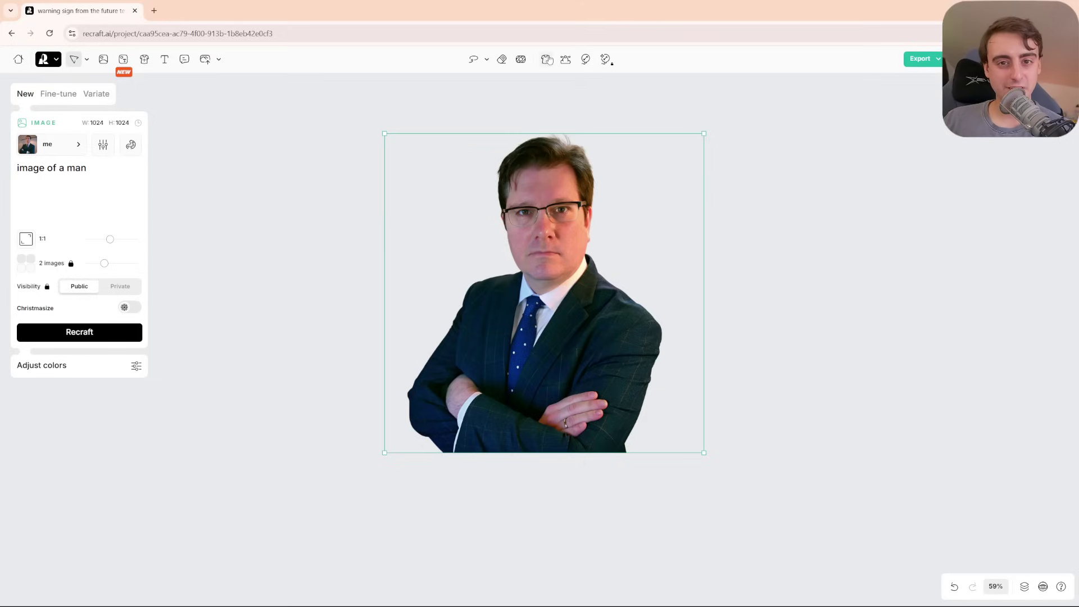
# Generate a new background for the man's portrait from the prompt "deep blue", compare it with the original, and select the second variant.
pyautogui.click(520, 59)
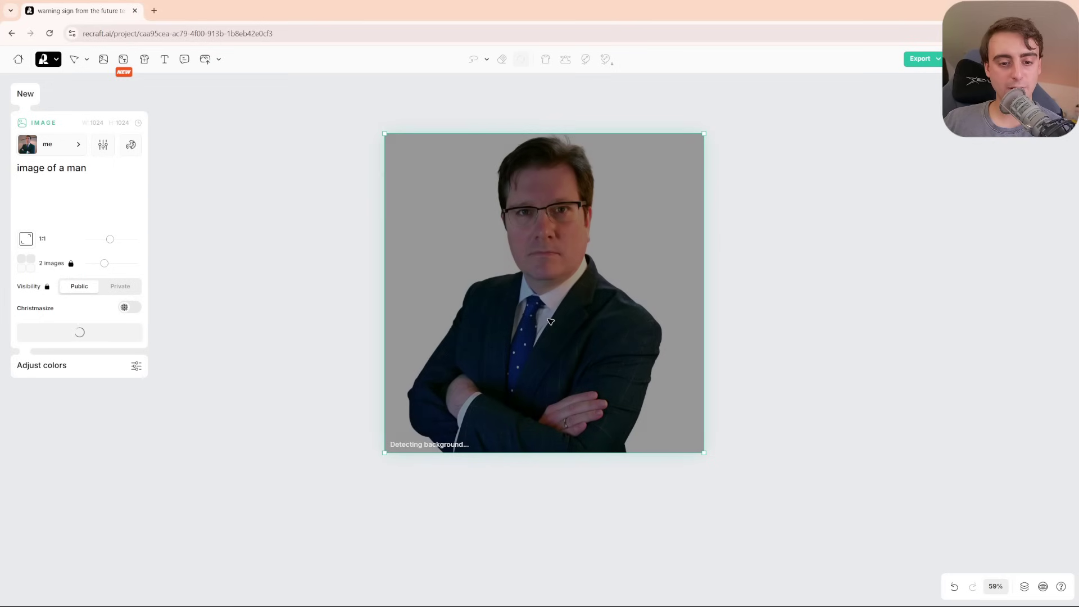
pyautogui.write('deeb')
pyautogui.press('BackSpace')
pyautogui.write('op')
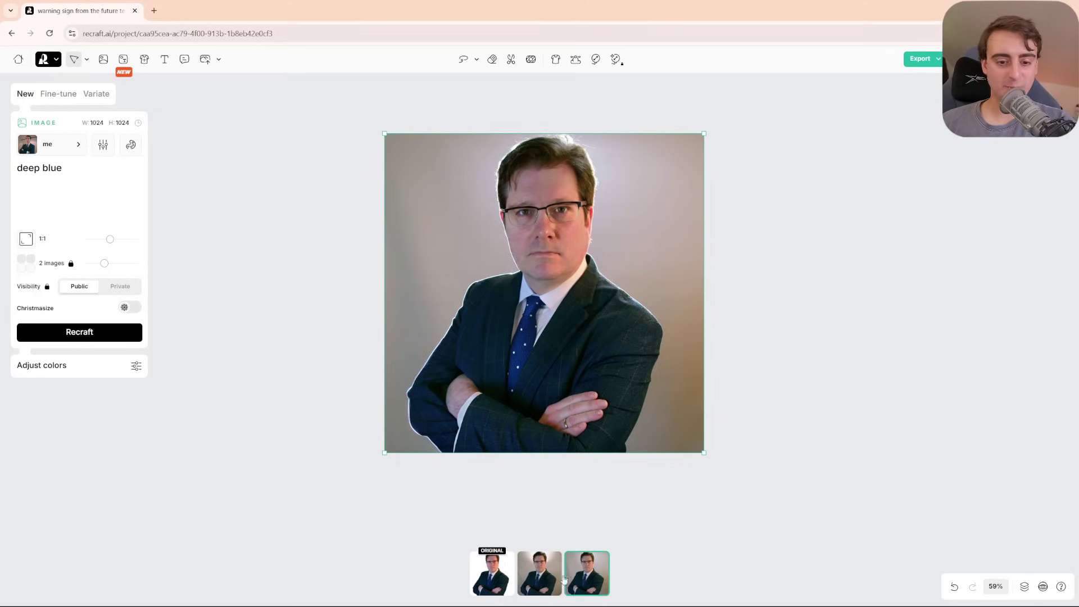
pyautogui.click(504, 586)
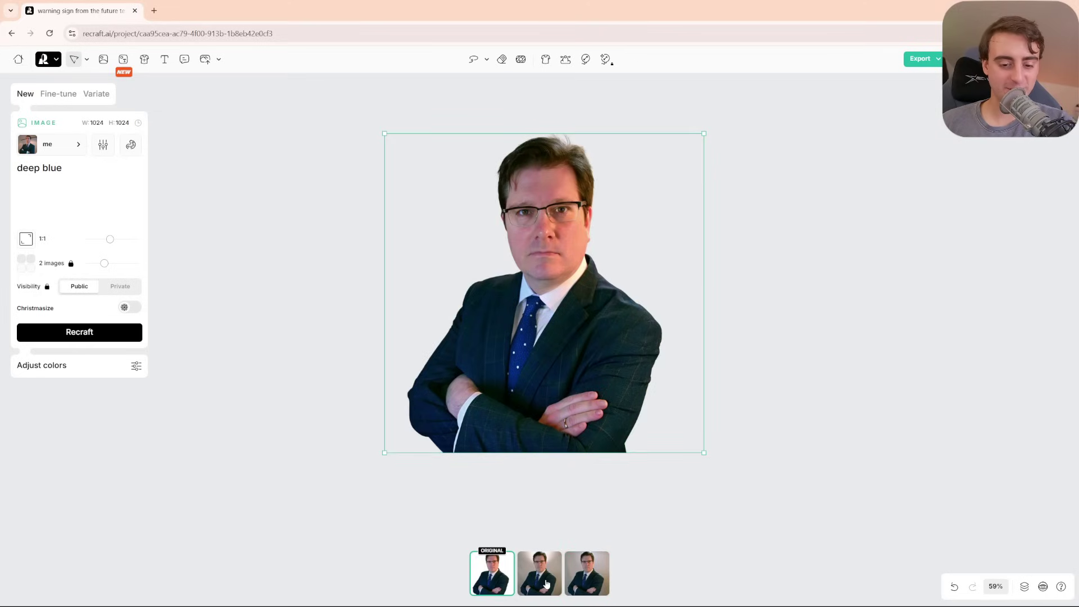
pyautogui.click(594, 584)
# Replace the background of the cartoon Shrek picture using the prompt "blue background".
pyautogui.click(706, 522)
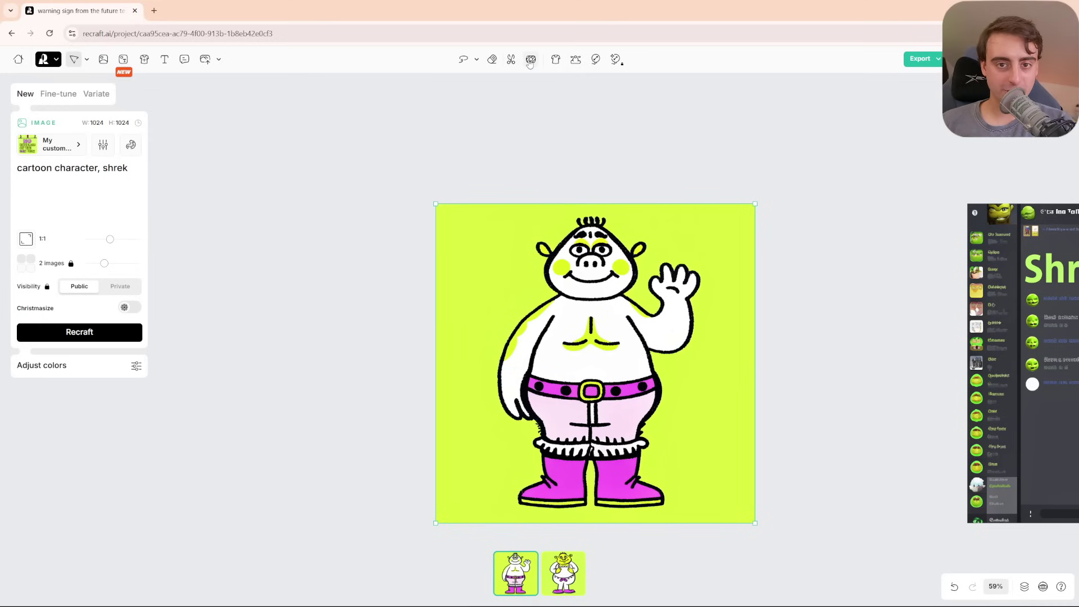
pyautogui.click(532, 59)
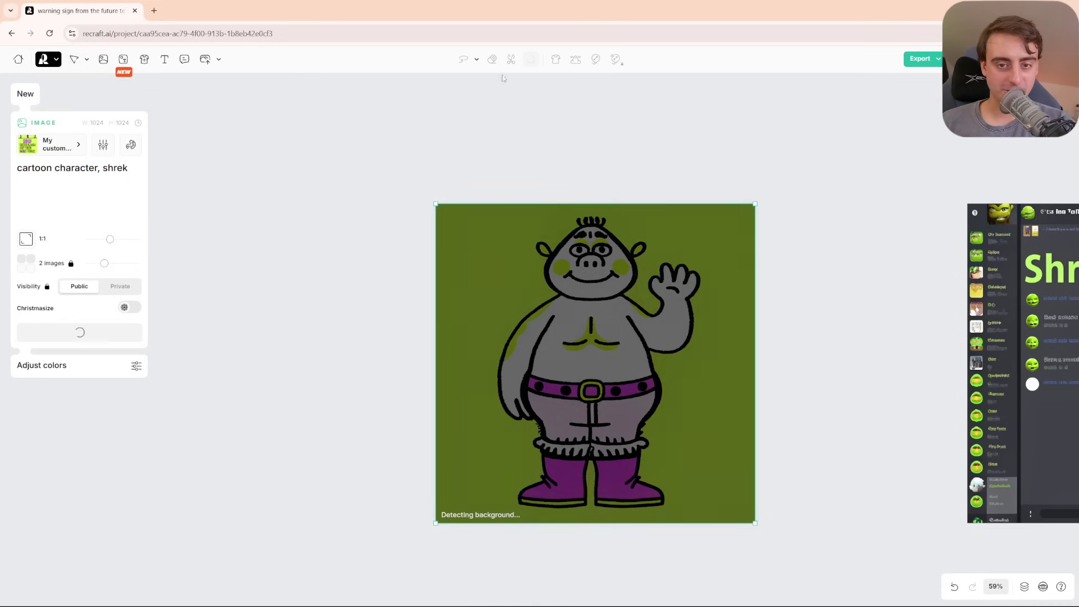
pyautogui.write('blue background')
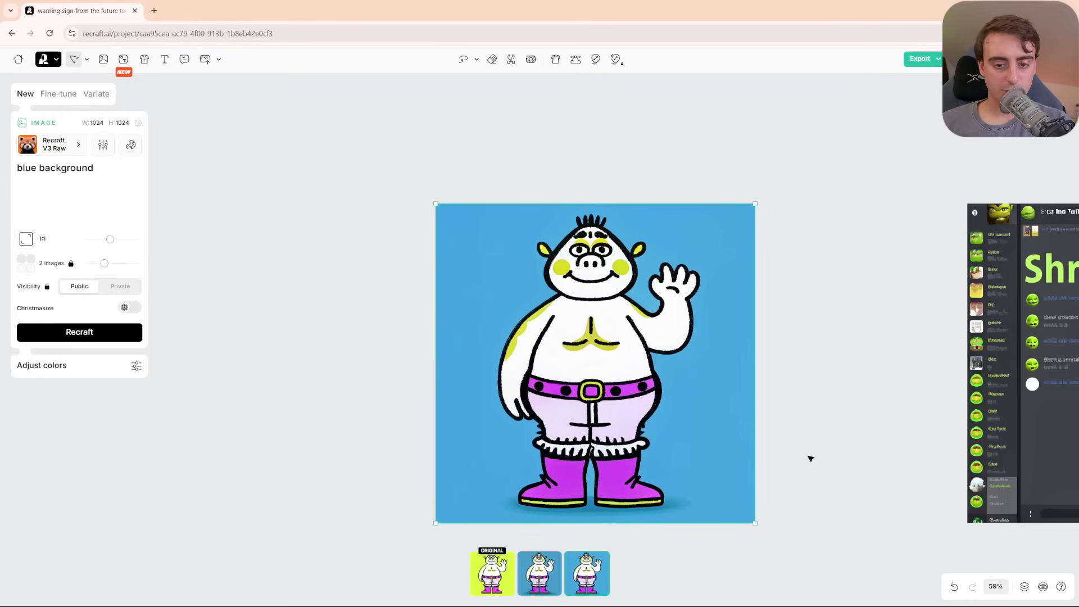
# Enlarge the blue-background Shrek picture to about 1207 × 1207.
pyautogui.click(831, 423)
pyautogui.moveTo(435, 359); pyautogui.dragTo(348, 378)
pyautogui.click(348, 378)
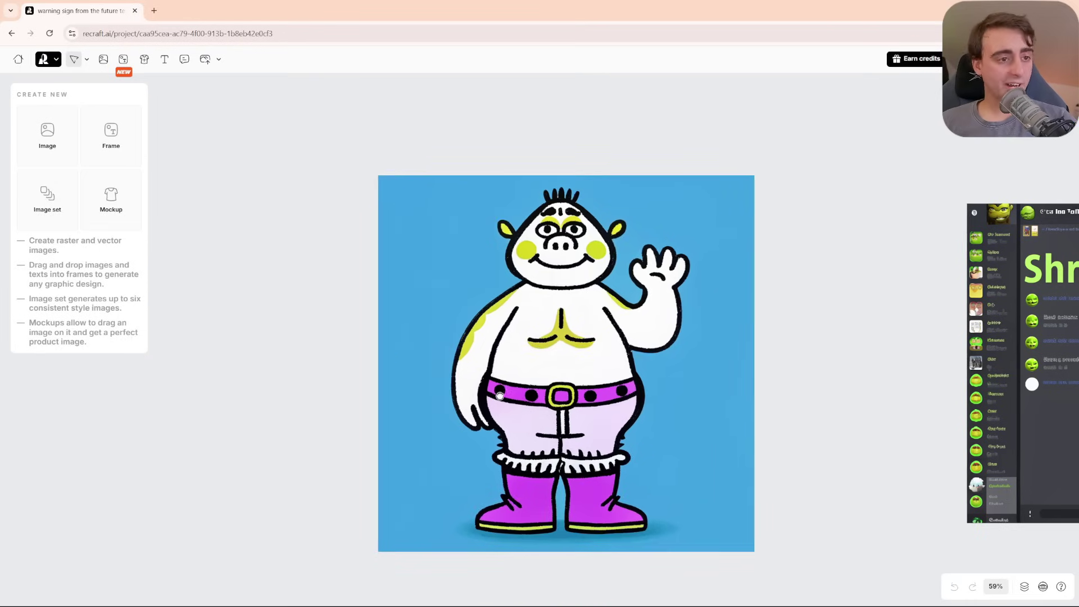
pyautogui.hscroll(3, 458, 346)
pyautogui.hscroll(-2, 458, 345)
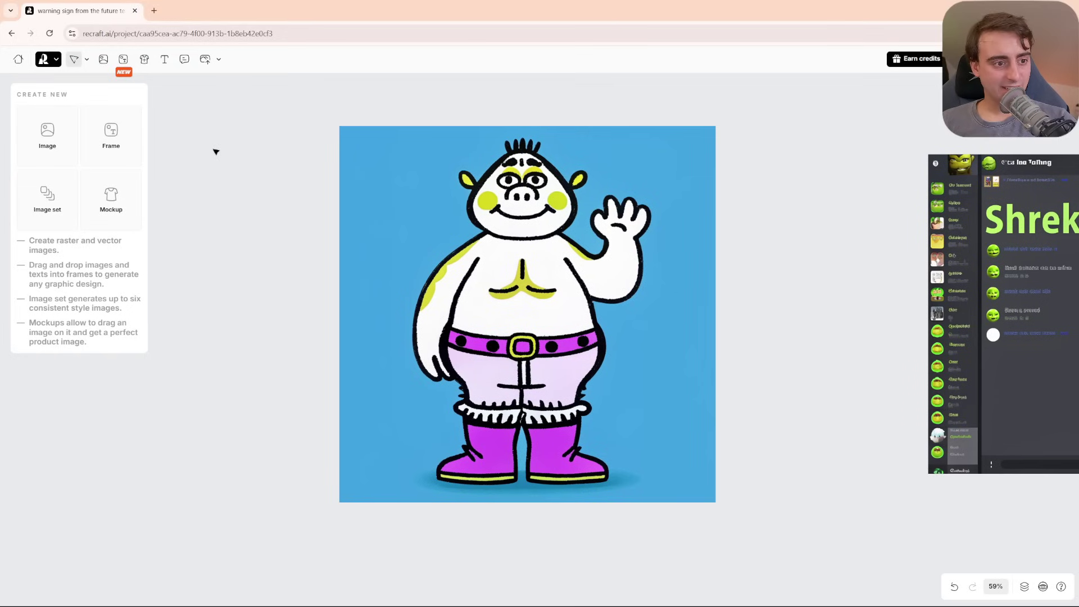
# Lasso the Shrek character's head, regenerate that area with the prompt "pumpkin", and select the variant with eyes.
pyautogui.click(430, 187)
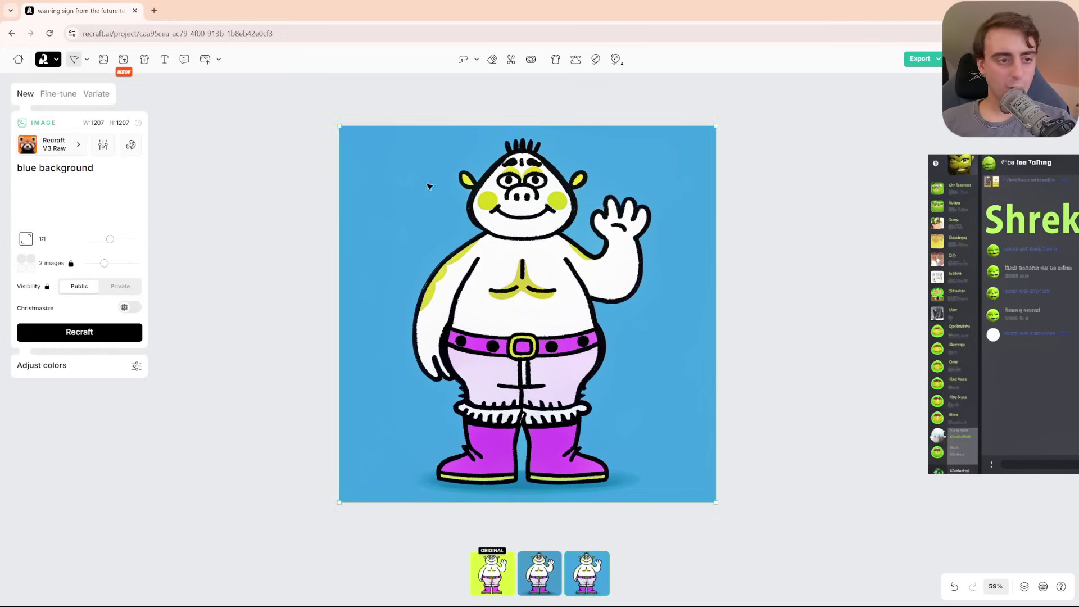
pyautogui.click(469, 63)
pyautogui.moveTo(594, 189)
pyautogui.mouseDown()
pyautogui.moveTo(547, 240)
pyautogui.moveTo(486, 240)
pyautogui.moveTo(449, 183)
pyautogui.moveTo(489, 136)
pyautogui.moveTo(556, 135)
pyautogui.moveTo(596, 163)
pyautogui.moveTo(596, 185)
pyautogui.mouseUp()
pyautogui.write('pumpkin')
pyautogui.press('Return')
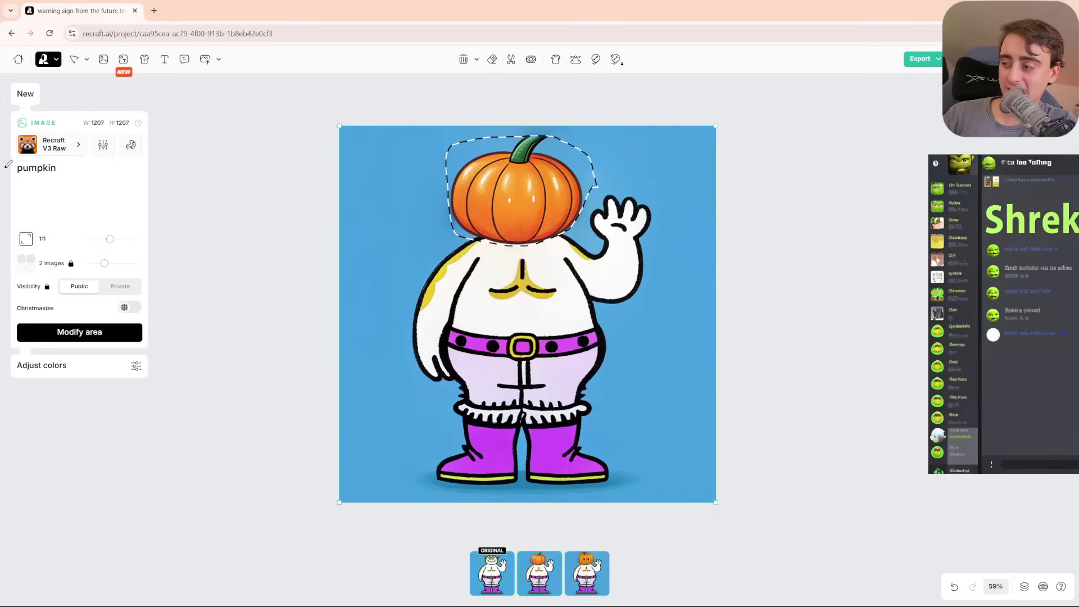
pyautogui.click(587, 585)
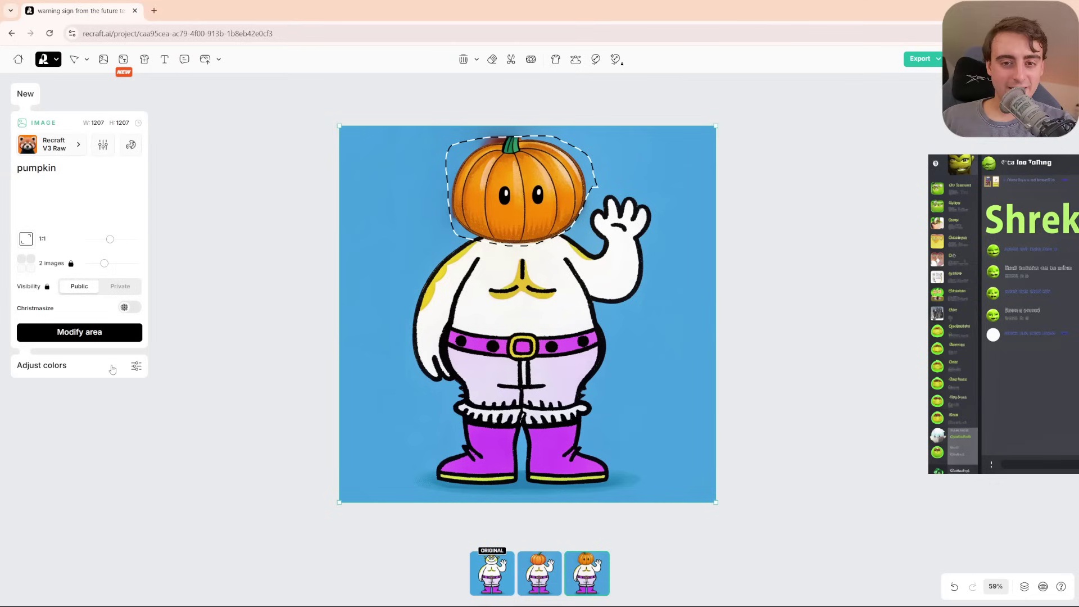
# Clear the lasso selection around the pumpkin head and vectorize the blue-background character picture.
pyautogui.press('Escape')
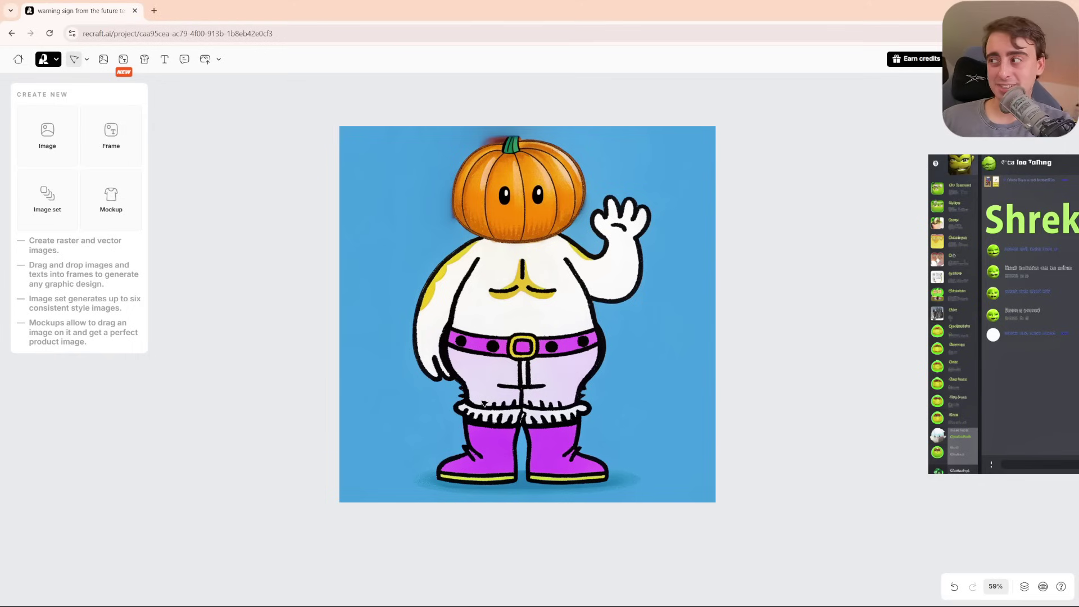
pyautogui.click(623, 396)
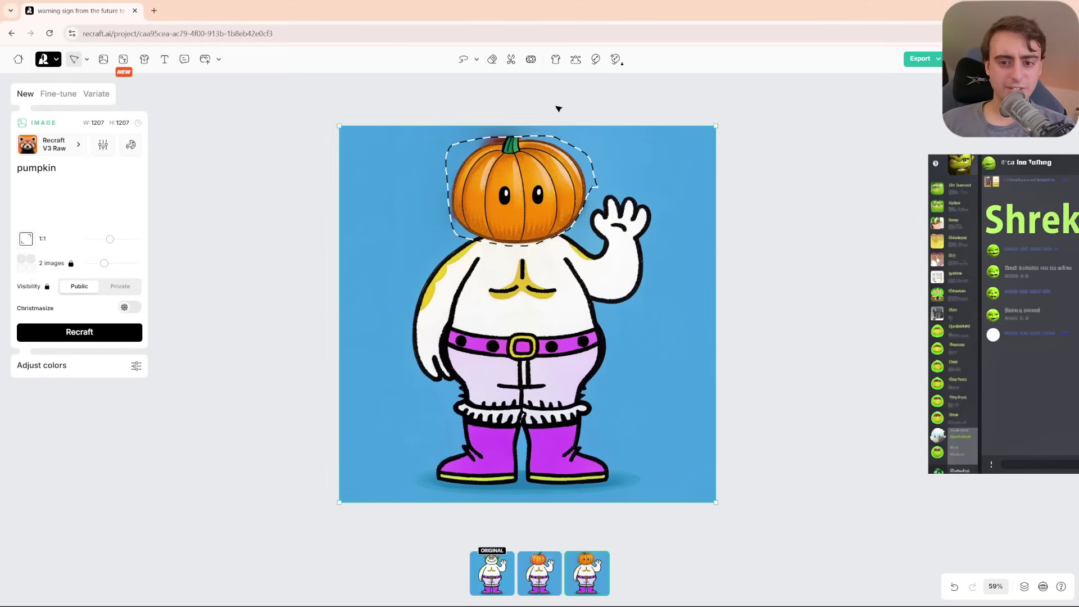
pyautogui.click(478, 60)
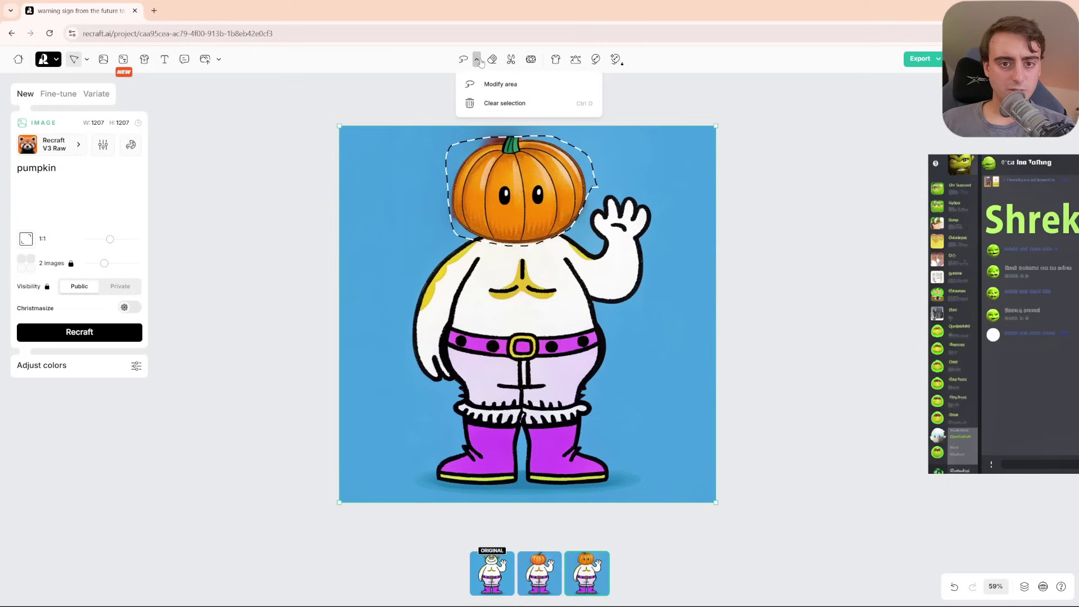
pyautogui.click(488, 103)
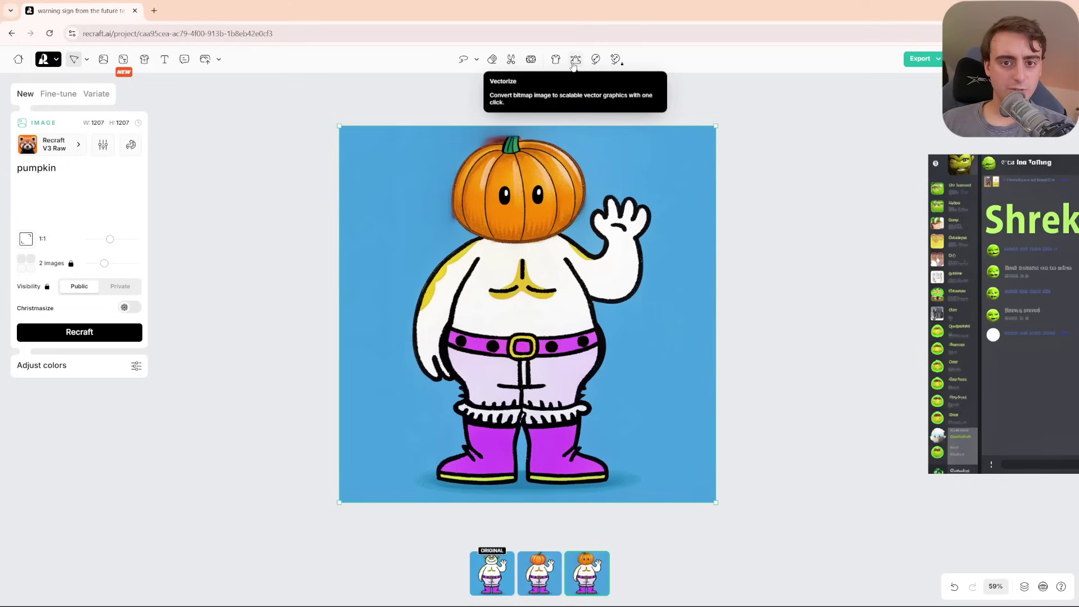
pyautogui.click(575, 59)
# Examine the vectorized picture up close, checking the outlines, pumpkin head, belt and boots for edge quality.
pyautogui.scroll(10, 518, 272)
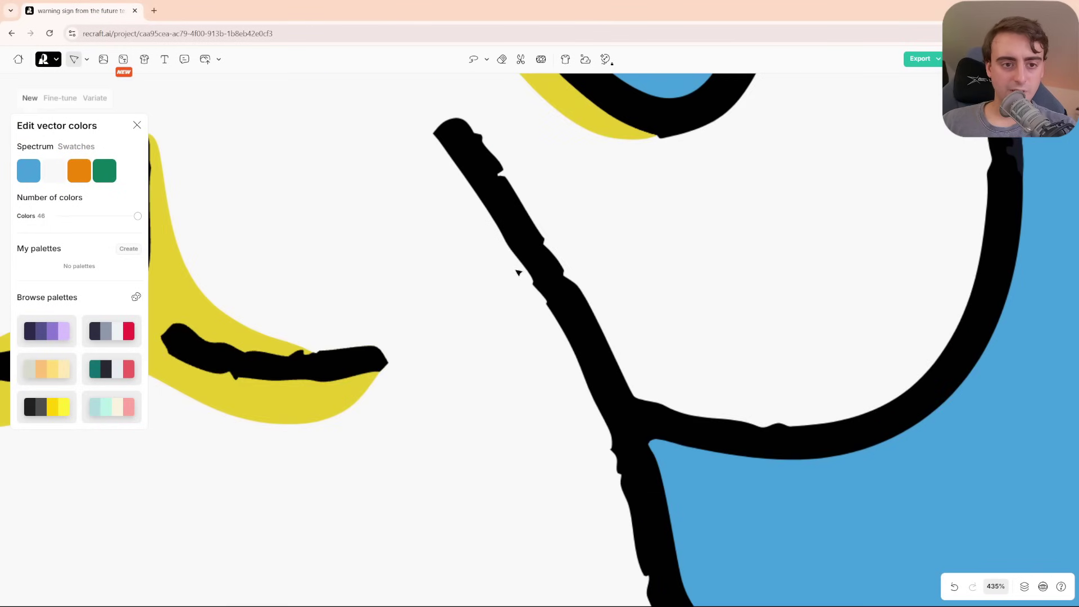
pyautogui.moveTo(518, 272); pyautogui.dragTo(650, 451)
pyautogui.scroll(15, 649, 451)
pyautogui.hscroll(-4, 520, 229)
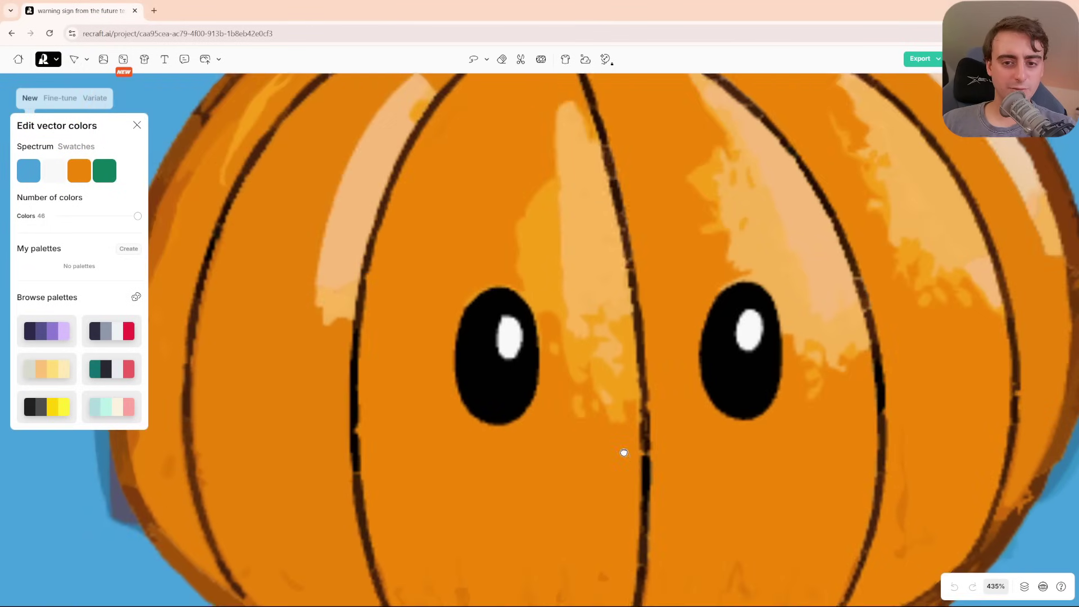
pyautogui.moveTo(674, 272); pyautogui.dragTo(653, 451)
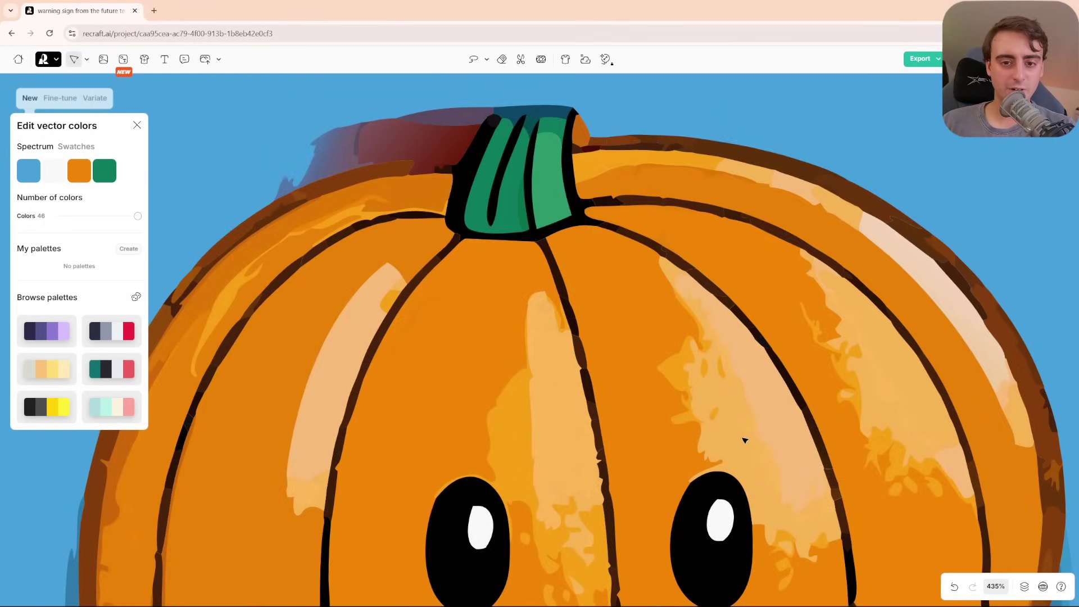
pyautogui.scroll(-5, 793, 477)
pyautogui.moveTo(793, 477); pyautogui.dragTo(679, 242)
pyautogui.moveTo(815, 568); pyautogui.dragTo(696, 364)
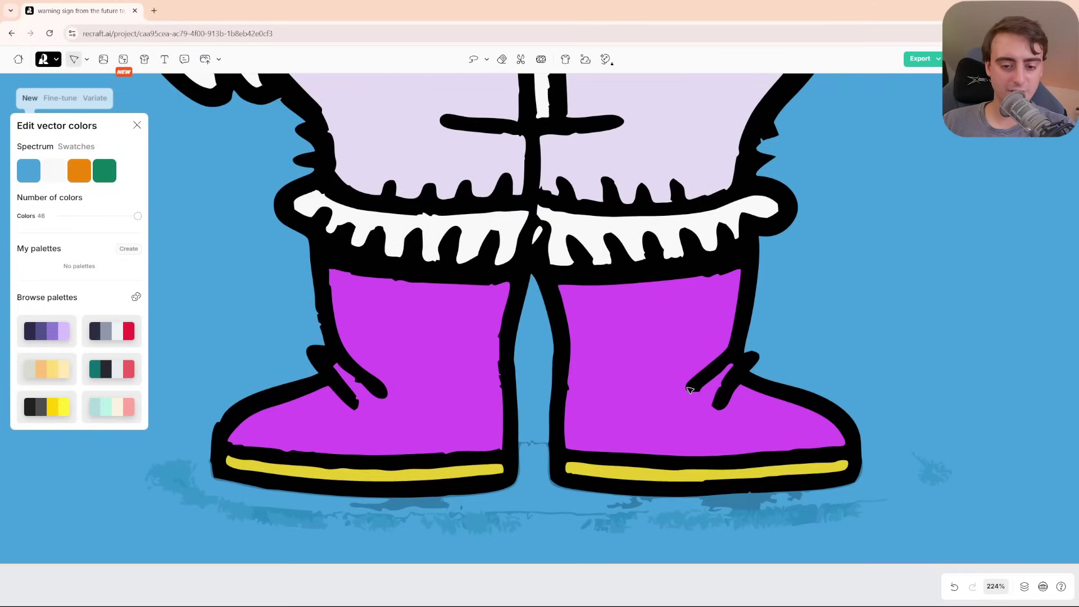
pyautogui.moveTo(483, 423); pyautogui.dragTo(597, 334)
pyautogui.scroll(3, 494, 335)
pyautogui.scroll(-6, 761, 366)
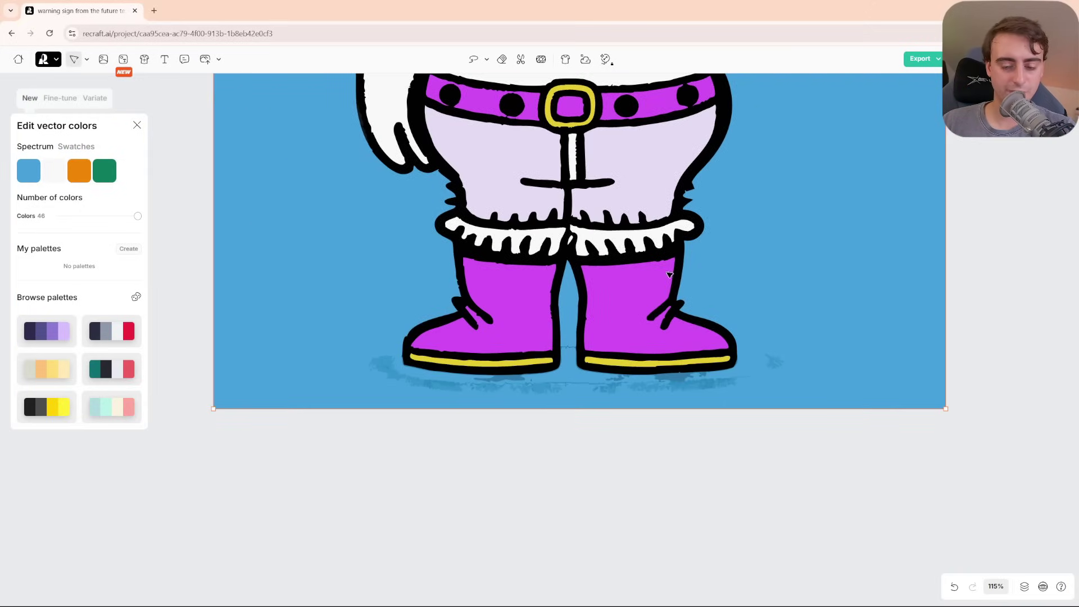
pyautogui.scroll(3, 717, 419)
pyautogui.scroll(-3, 716, 419)
pyautogui.moveTo(769, 335); pyautogui.dragTo(666, 330)
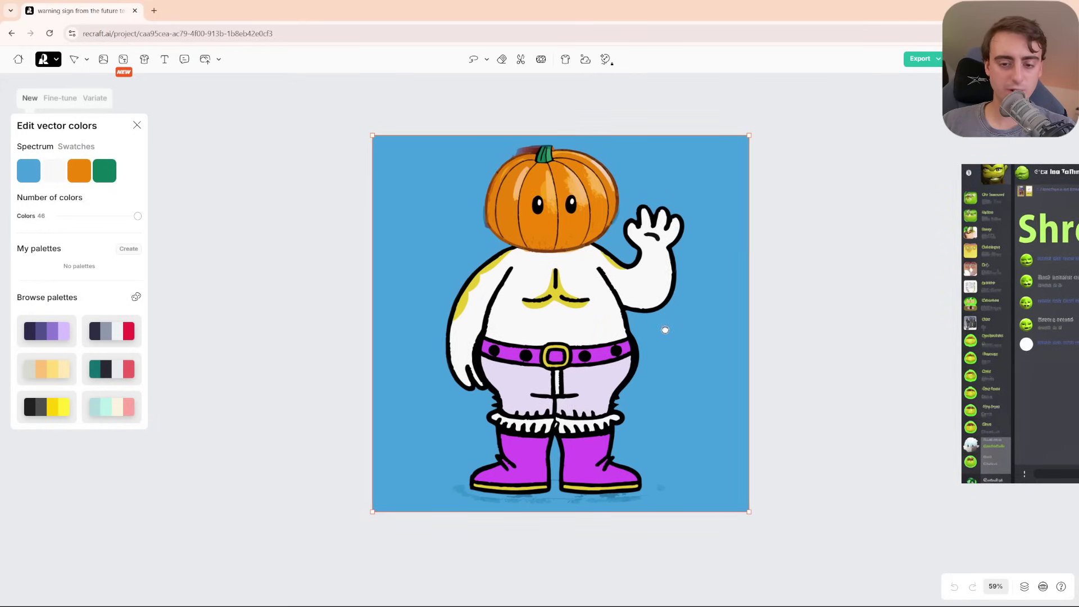
pyautogui.scroll(3, 682, 349)
pyautogui.scroll(-1, 734, 482)
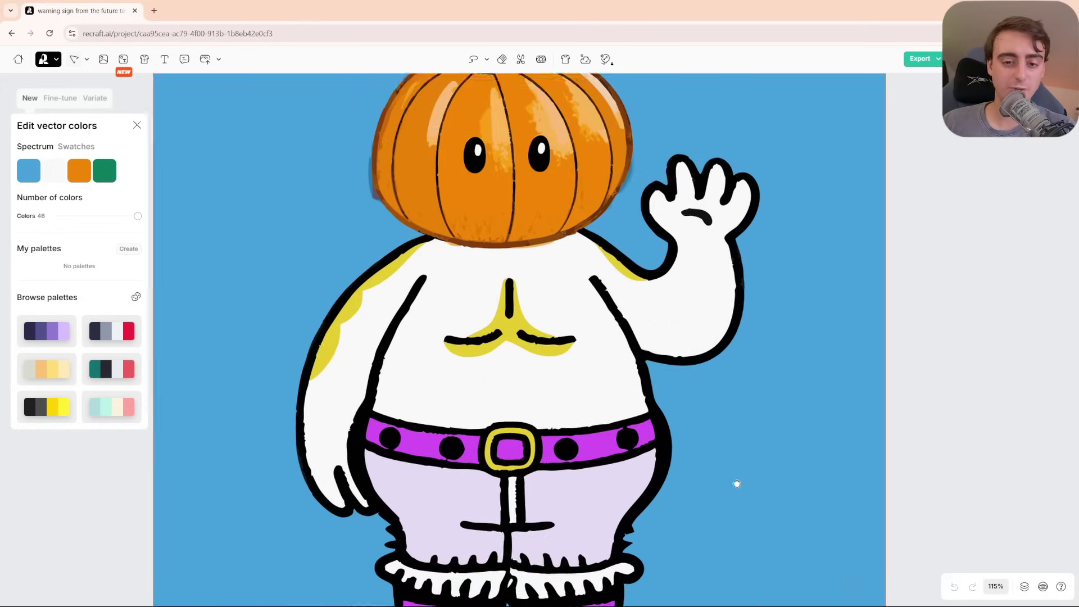
pyautogui.scroll(1, 703, 389)
pyautogui.scroll(-3, 702, 389)
pyautogui.moveTo(806, 412); pyautogui.dragTo(718, 366)
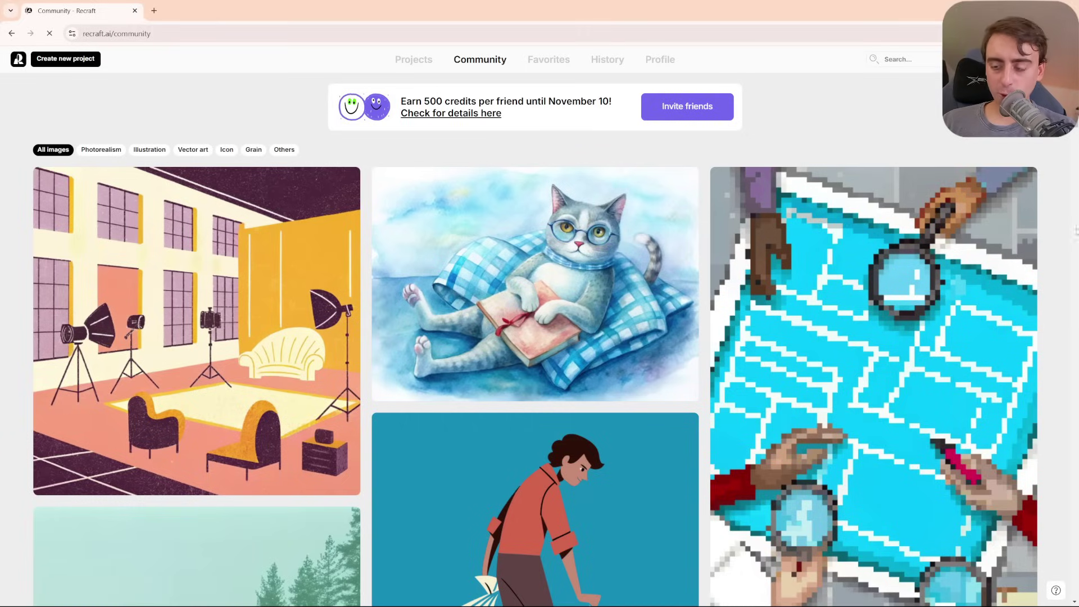
# Browse the community gallery and view the details of the red illustration of a man drinking coffee outside a house.
pyautogui.scroll(-9, 1061, 290)
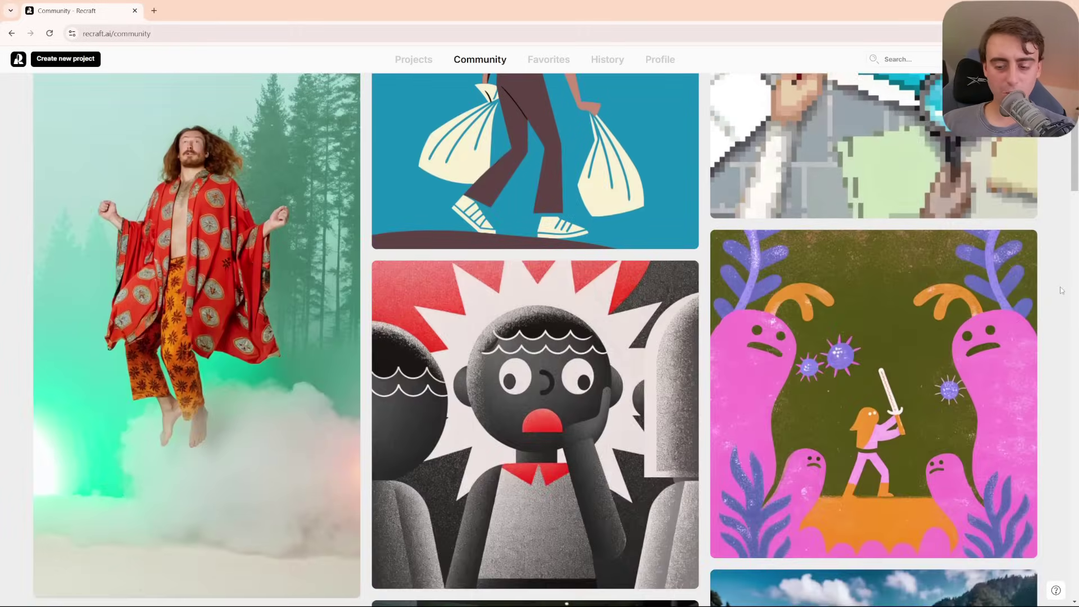
pyautogui.scroll(9, 1061, 290)
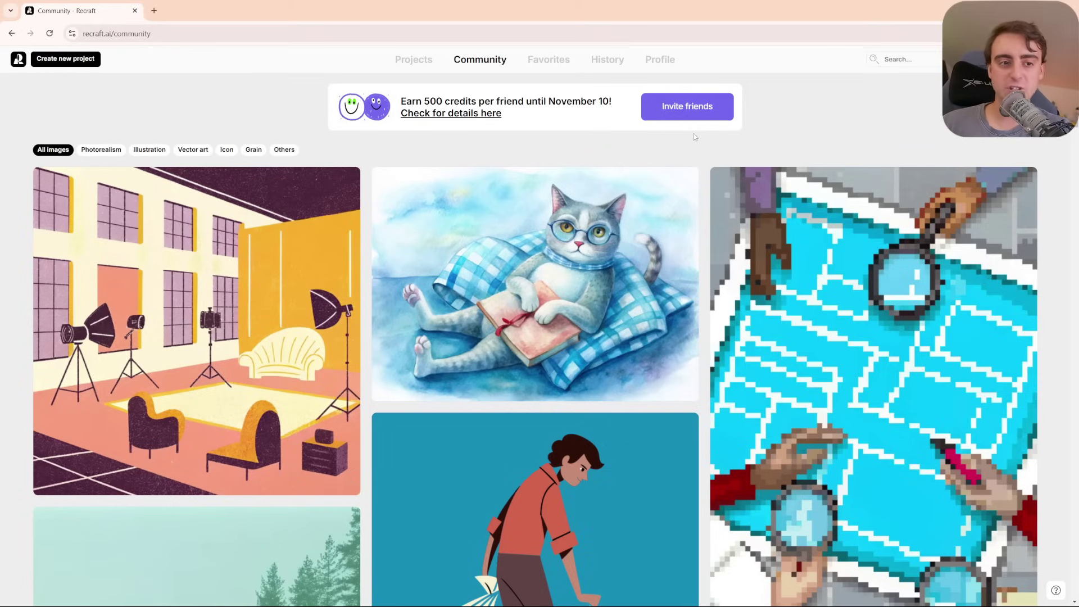
pyautogui.scroll(-20, 694, 137)
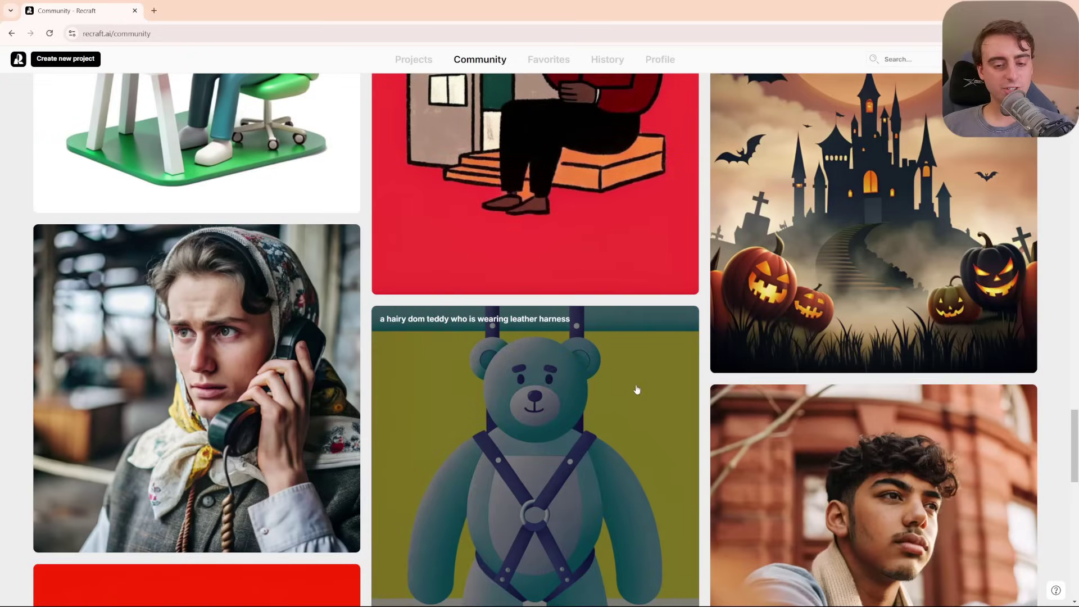
pyautogui.scroll(2, 605, 292)
pyautogui.click(588, 303)
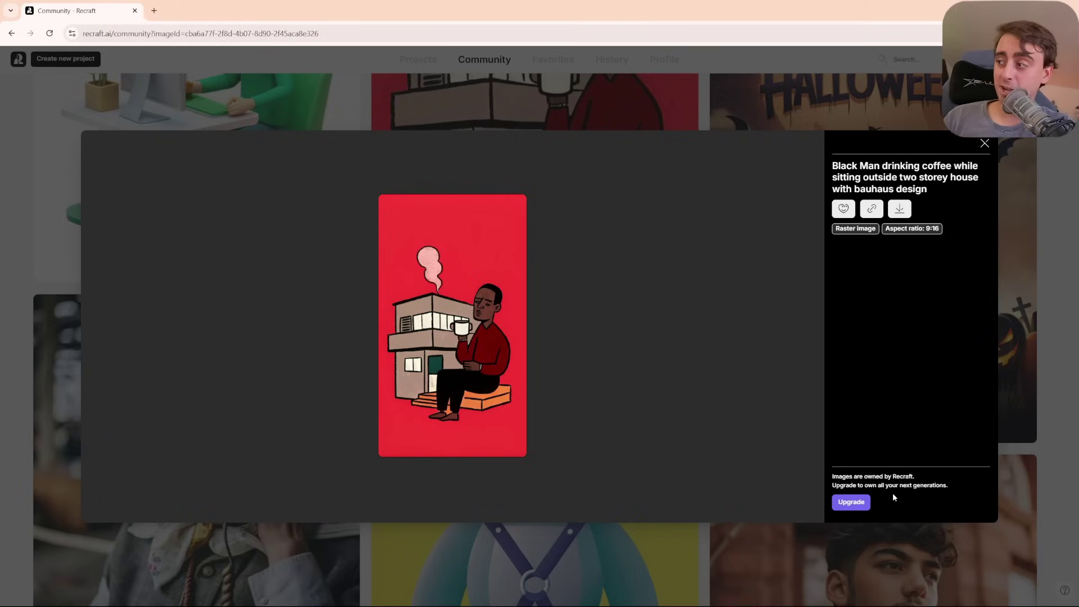
pyautogui.click(680, 550)
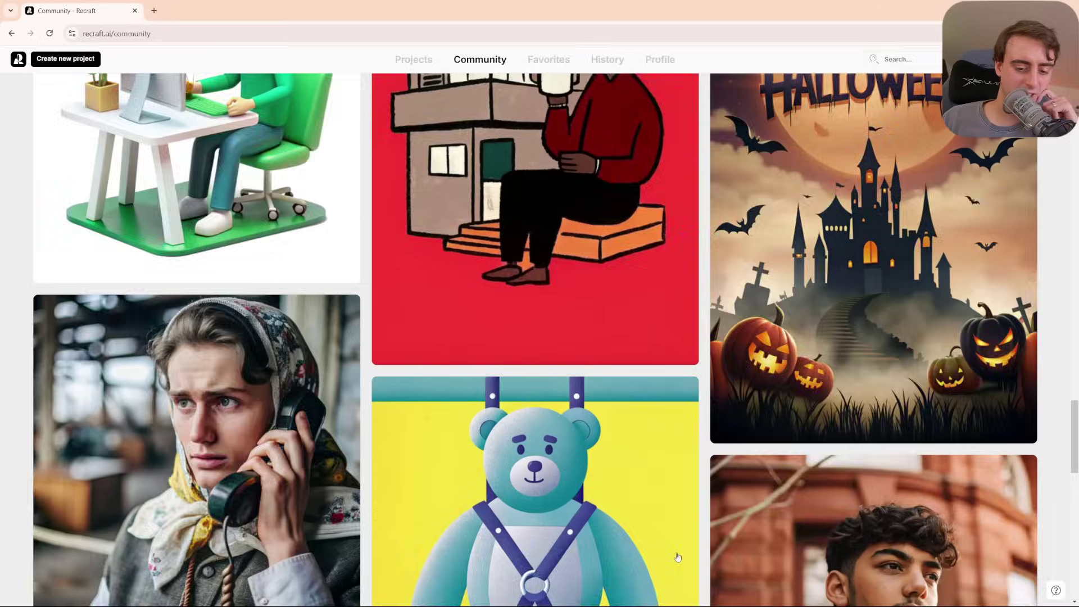